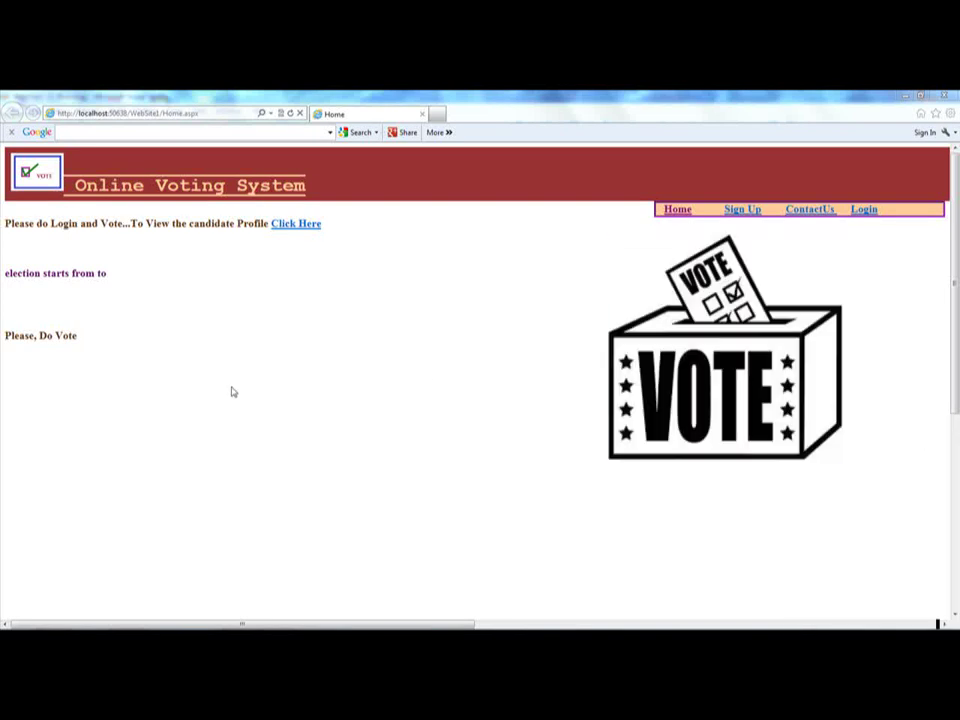
Step: View the three candidate profiles, then open the voter sign-up form
{"action": "left_click", "coordinate": [297, 225]}
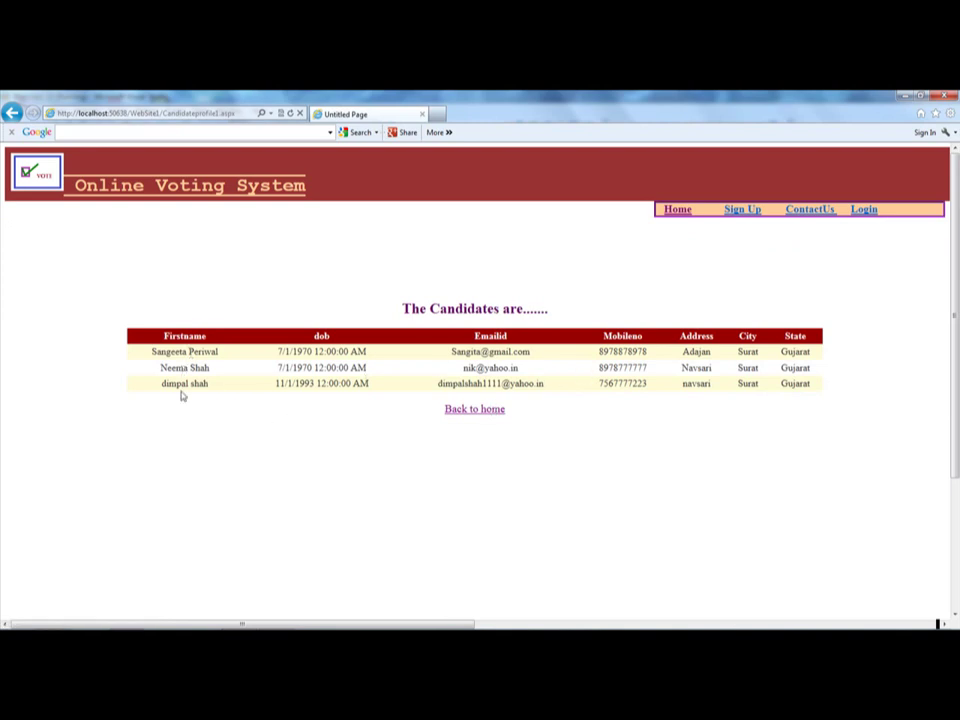
{"action": "left_click", "coordinate": [740, 210]}
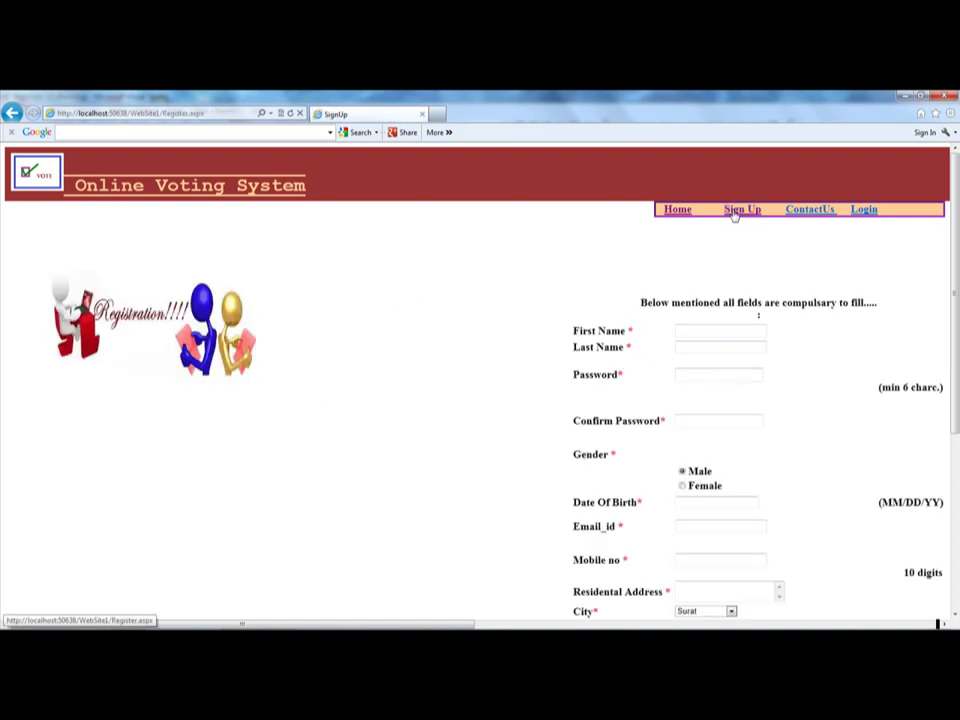
Step: Enter the voter's first name, last name, password and matching password confirmation
{"action": "left_click", "coordinate": [685, 330]}
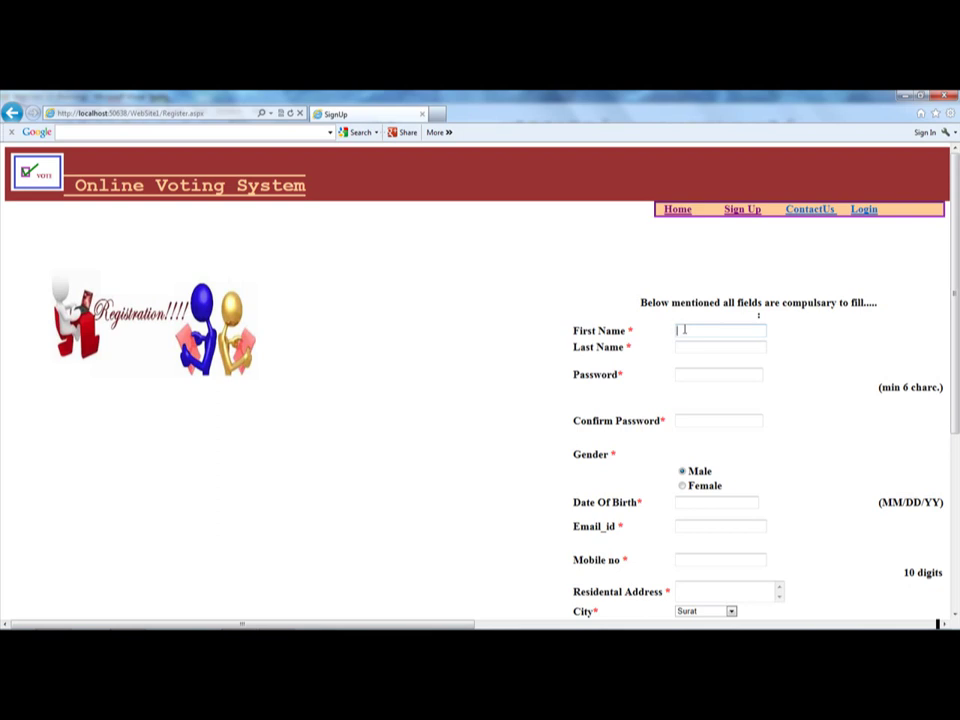
{"action": "key", "text": "Tab"}
{"action": "key", "text": "Tab"}
{"action": "type", "text": "123456"}
{"action": "key", "text": "Tab"}
{"action": "type", "text": "123456"}
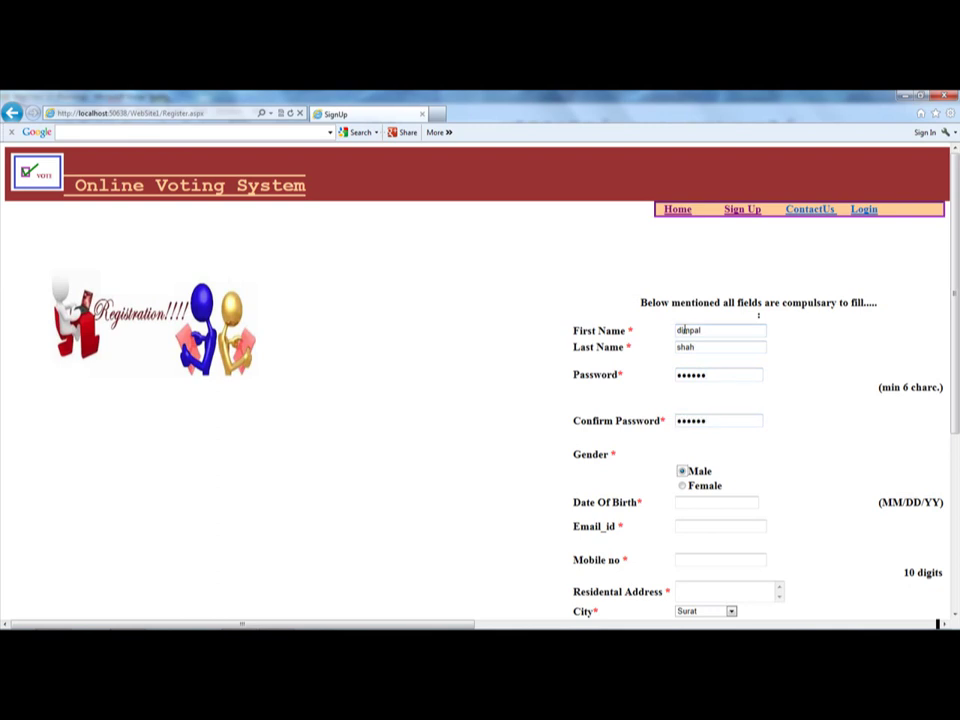
Step: Select Female gender, pick birth date 11/01/1993, and enter the voter's e-mail address
{"action": "left_click", "coordinate": [683, 487]}
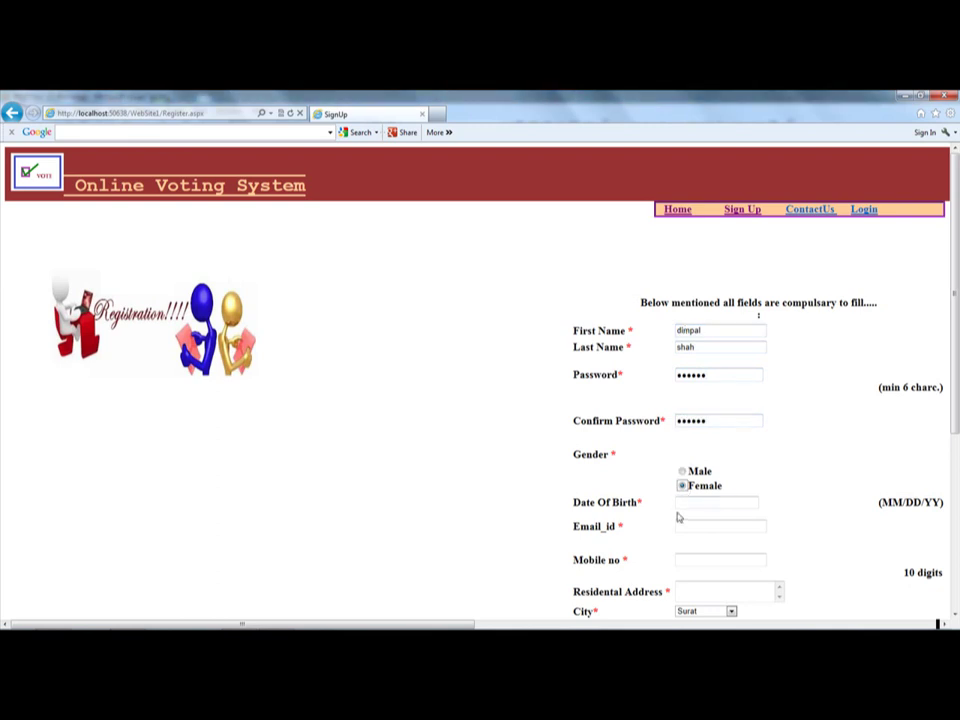
{"action": "left_click", "coordinate": [685, 503]}
{"action": "type", "text": "11"}
{"action": "key", "text": "Down"}
{"action": "key", "text": "Tab"}
{"action": "type", "text": "d"}
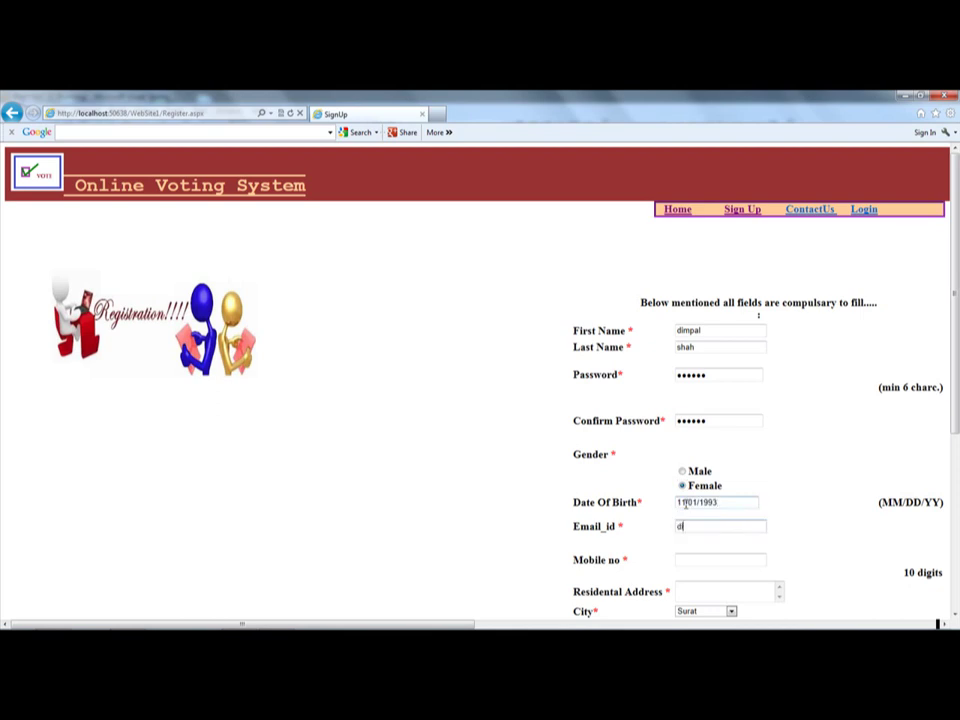
{"action": "key", "text": "Tab"}
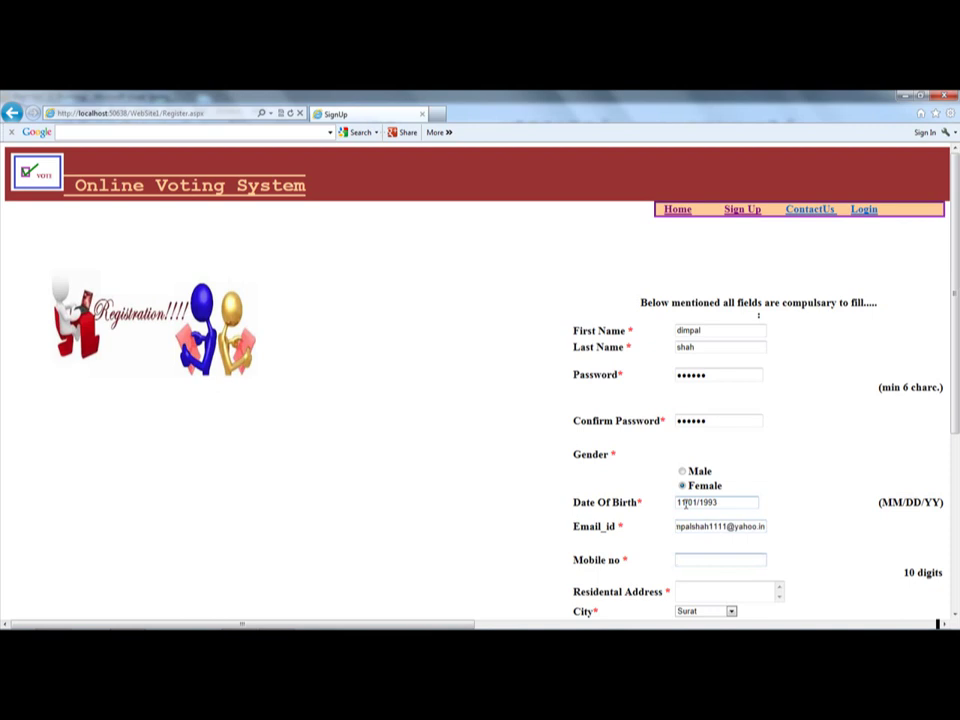
Step: Fill in the suggested mobile number and residential address, keeping the default city and state
{"action": "type", "text": "756"}
{"action": "key", "text": "Down"}
{"action": "key", "text": "Return"}
{"action": "key", "text": "Tab"}
{"action": "type", "text": "navsari"}
{"action": "key", "text": "Tab"}
{"action": "key", "text": "Tab"}
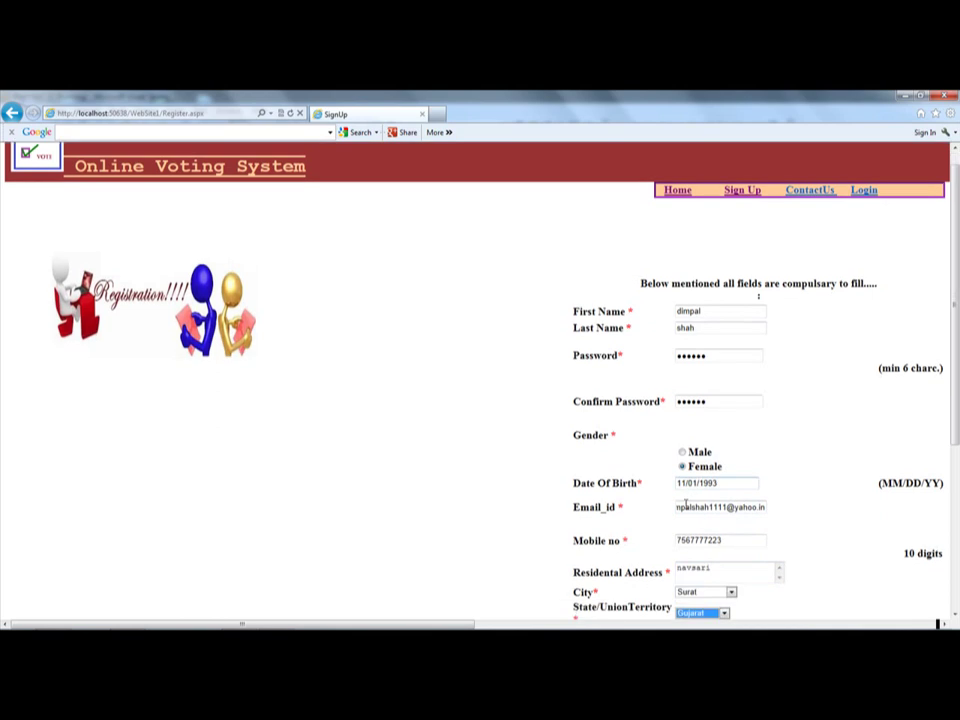
{"action": "key", "text": "Tab"}
{"action": "key", "text": "Tab"}
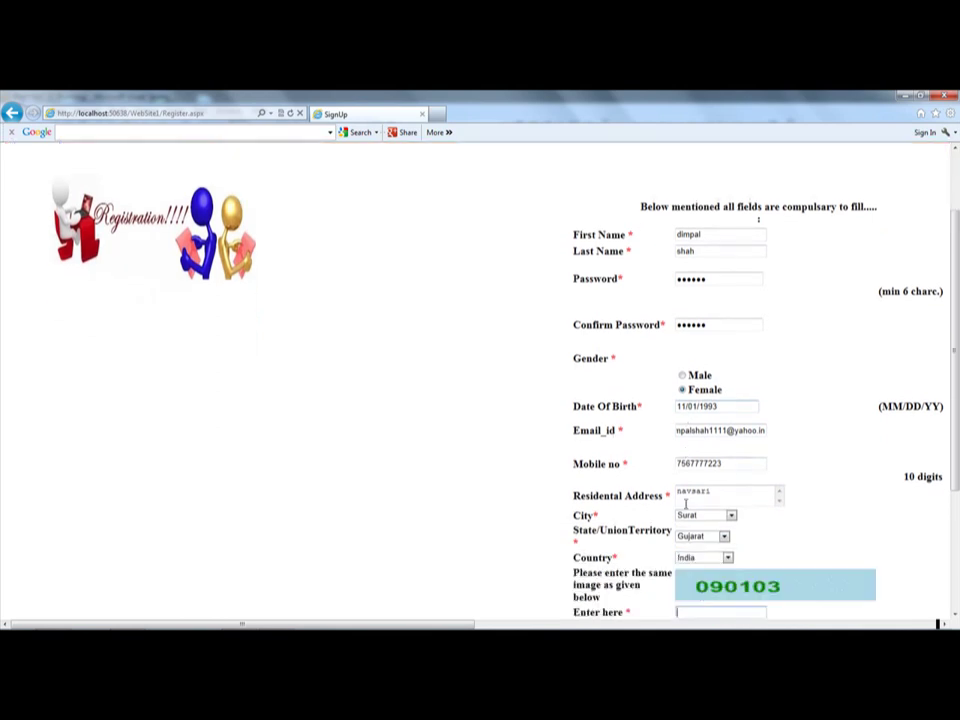
{"action": "type", "text": "090"}
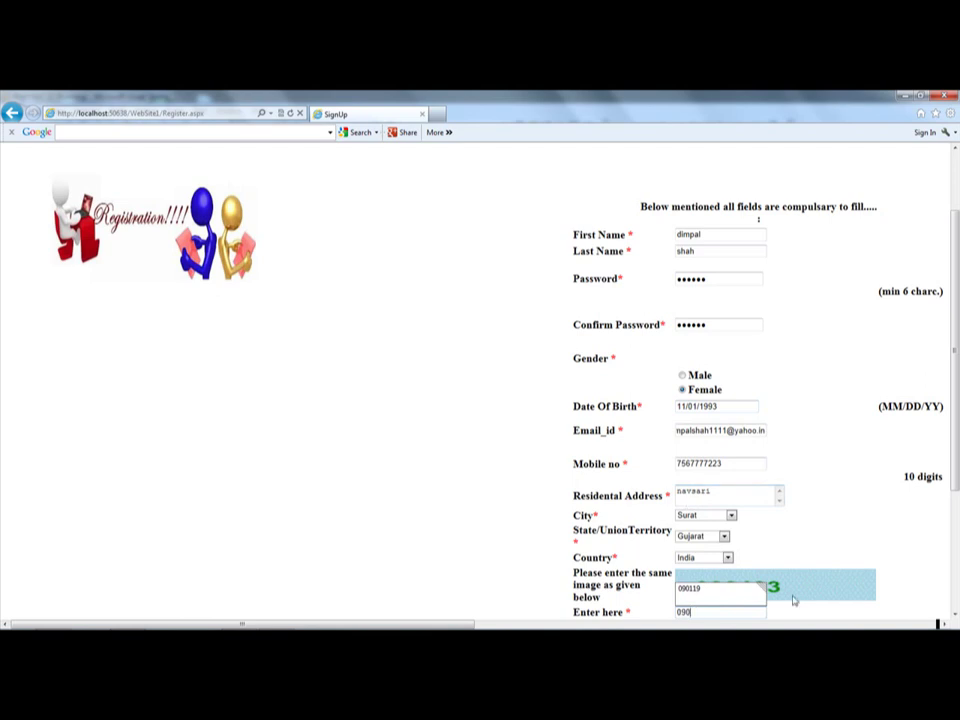
{"action": "key", "text": "BackSpace"}
{"action": "key", "text": "BackSpace"}
{"action": "key", "text": "BackSpace"}
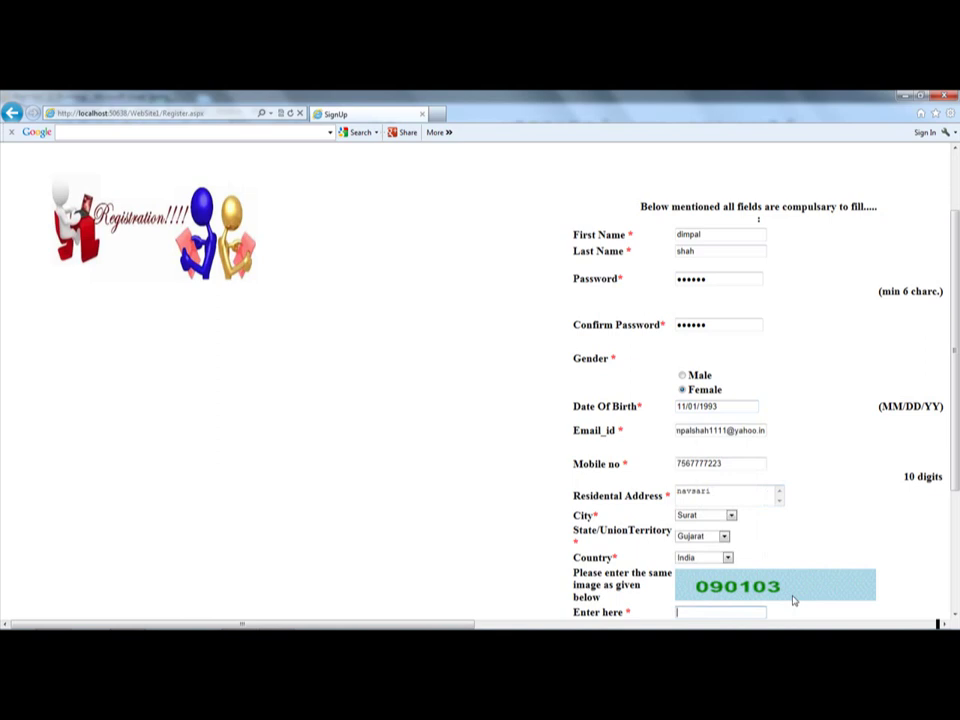
{"action": "type", "text": "0901"}
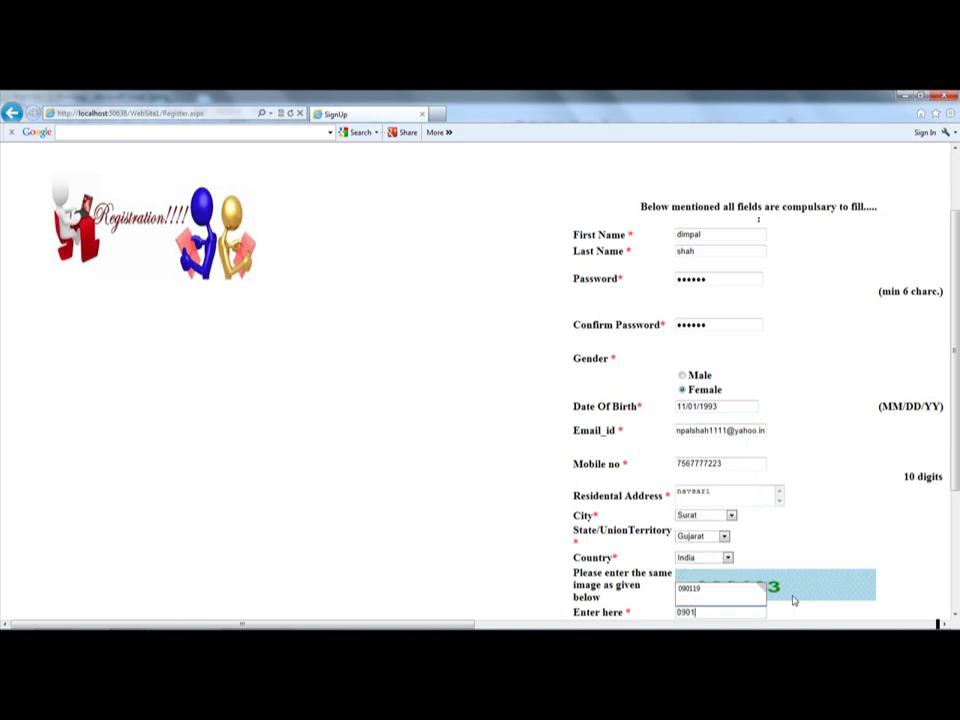
{"action": "type", "text": "13"}
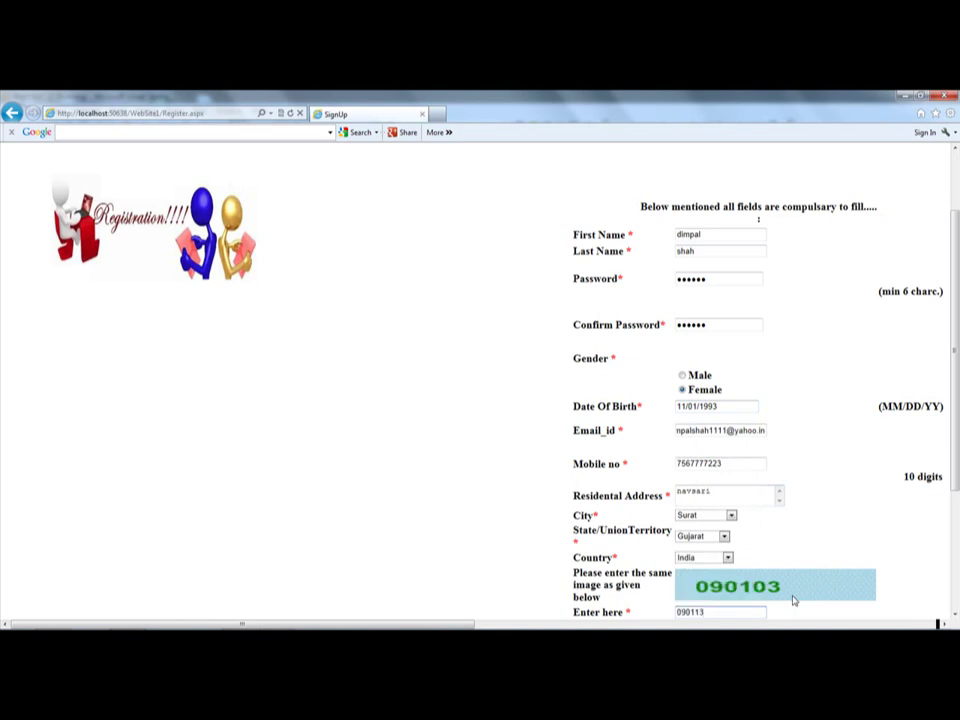
{"action": "key", "text": "BackSpace"}
{"action": "key", "text": "BackSpace"}
{"action": "type", "text": "03"}
Step: Declare the details valid with 'I Accept' and submit the registration
{"action": "scroll", "coordinate": [853, 529], "scroll_direction": "down", "scroll_amount": 2}
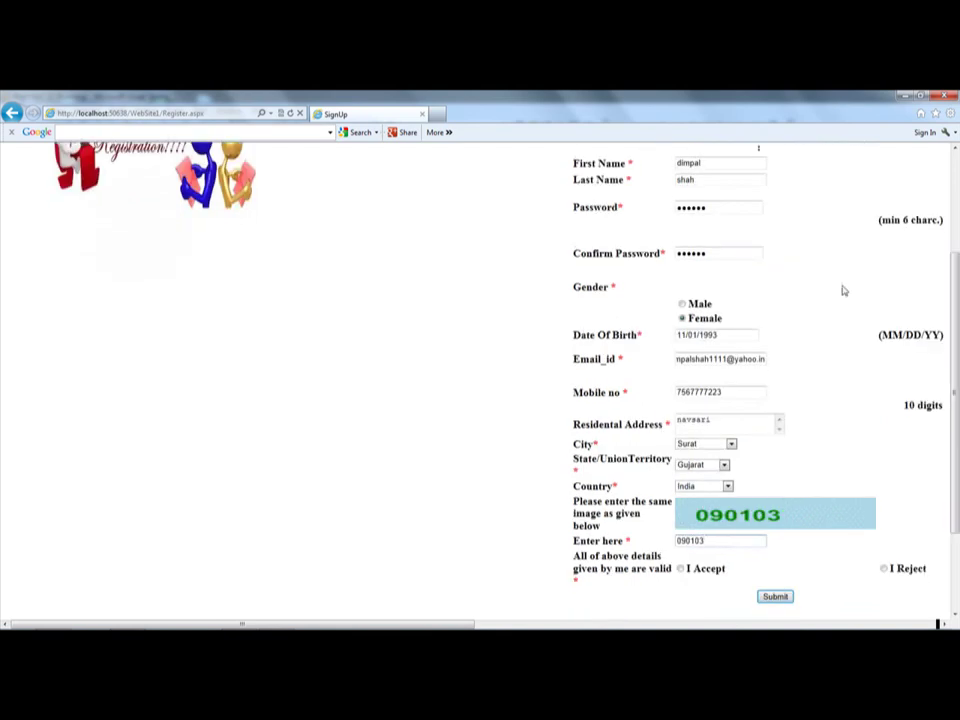
{"action": "scroll", "coordinate": [914, 332], "scroll_direction": "up", "scroll_amount": 3}
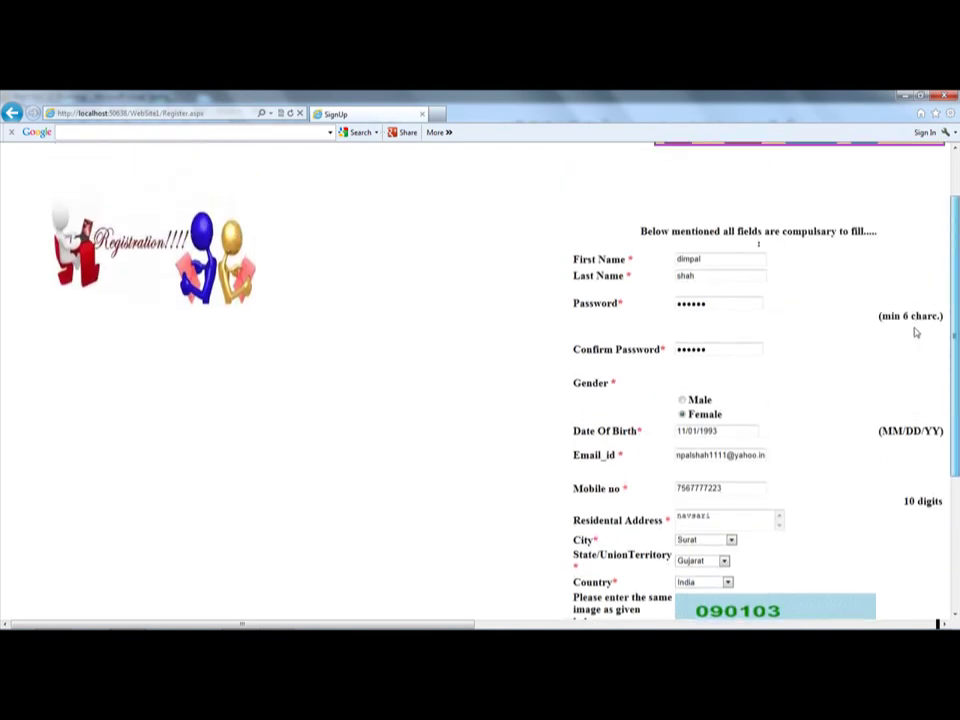
{"action": "scroll", "coordinate": [953, 377], "scroll_direction": "down", "scroll_amount": 2}
{"action": "left_click_drag", "start_coordinate": [953, 377], "coordinate": [950, 418]}
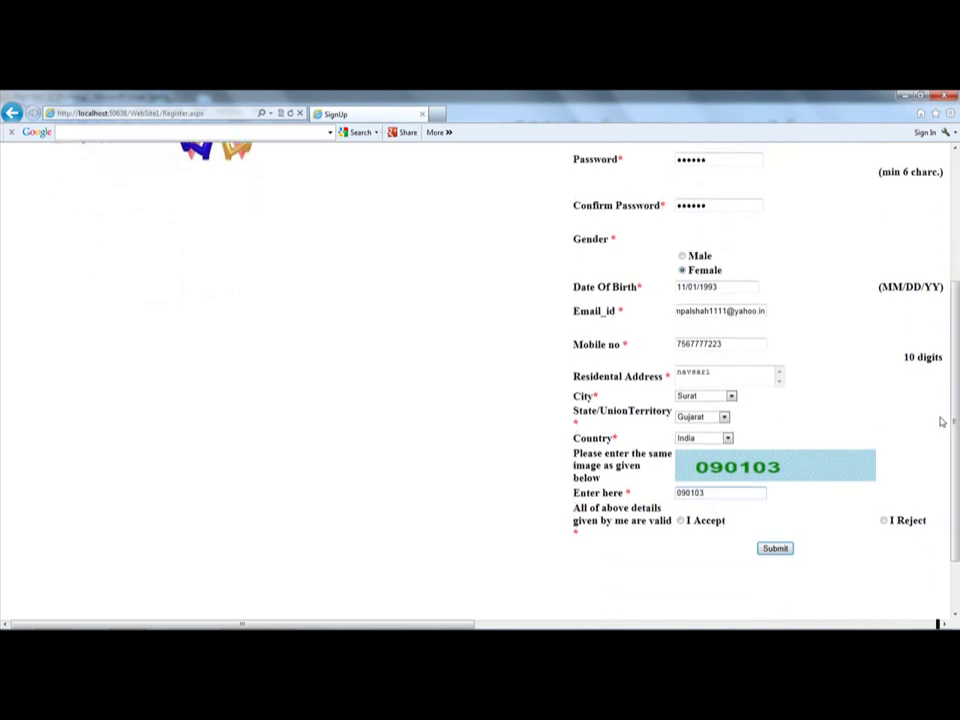
{"action": "left_click", "coordinate": [681, 520]}
{"action": "left_click", "coordinate": [775, 549]}
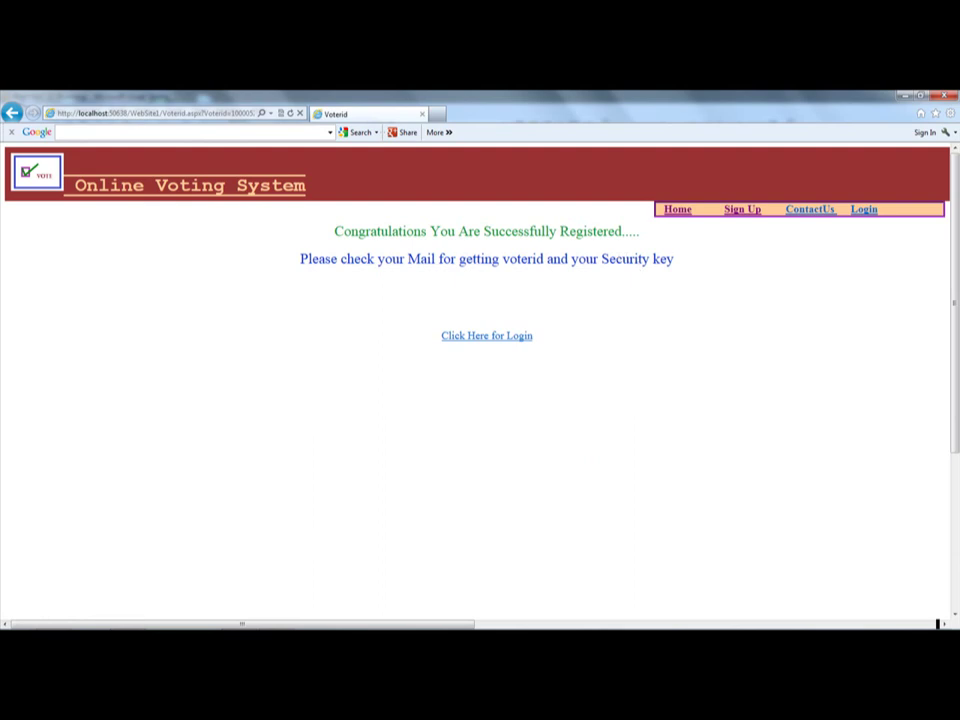
Step: Switch to the Yahoo Mail window in Chrome
{"action": "left_click", "coordinate": [120, 620]}
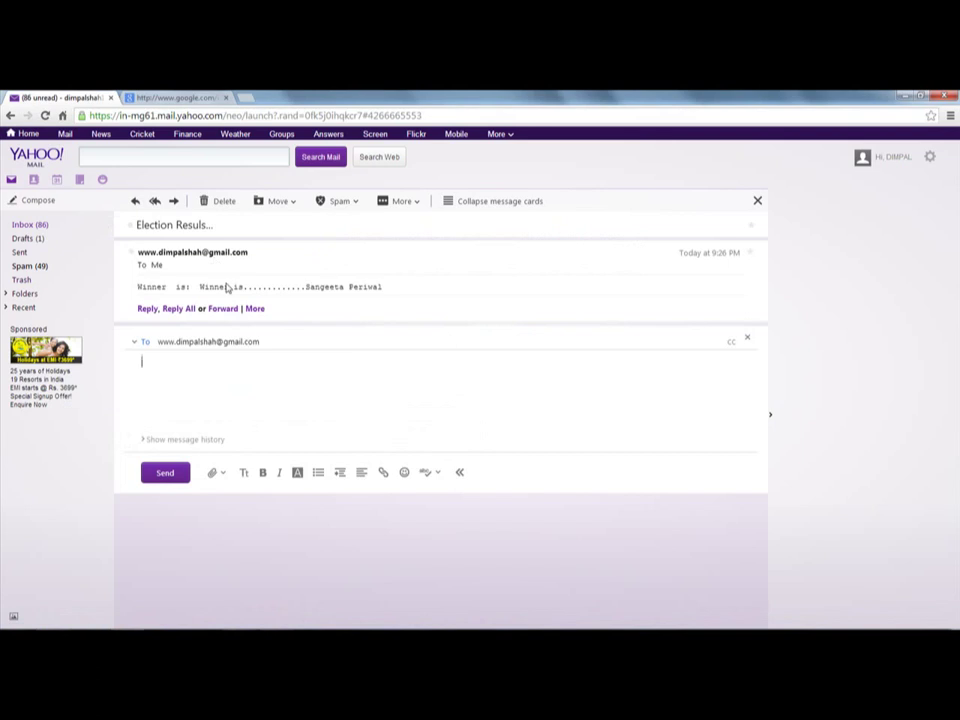
Step: Cancel the page reload and return to the Yahoo Mail inbox list
{"action": "key", "text": "F5"}
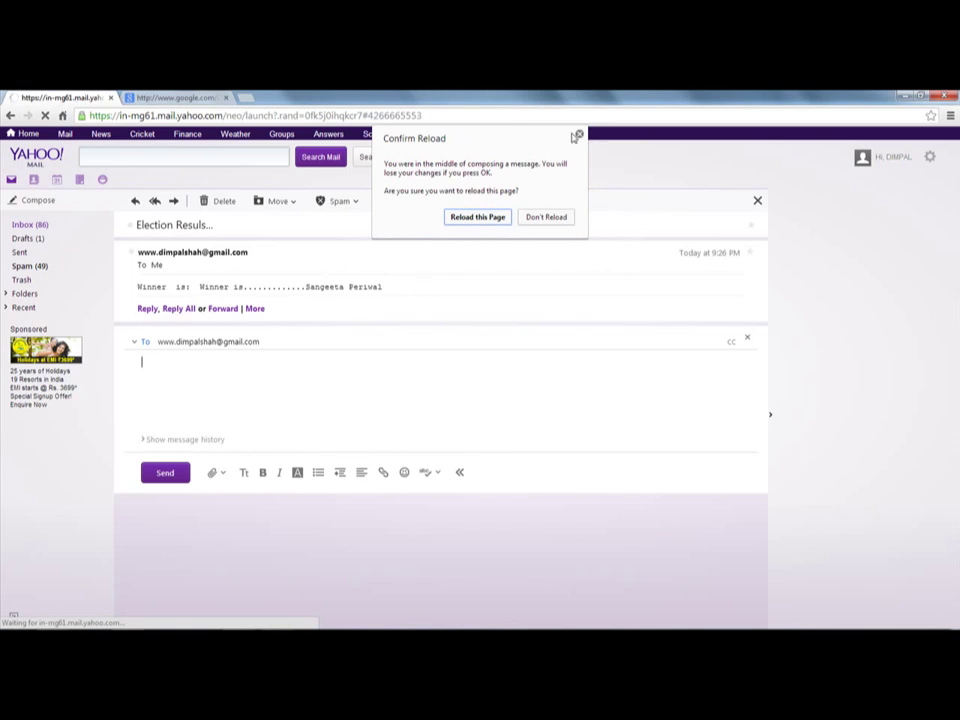
{"action": "left_click", "coordinate": [579, 136]}
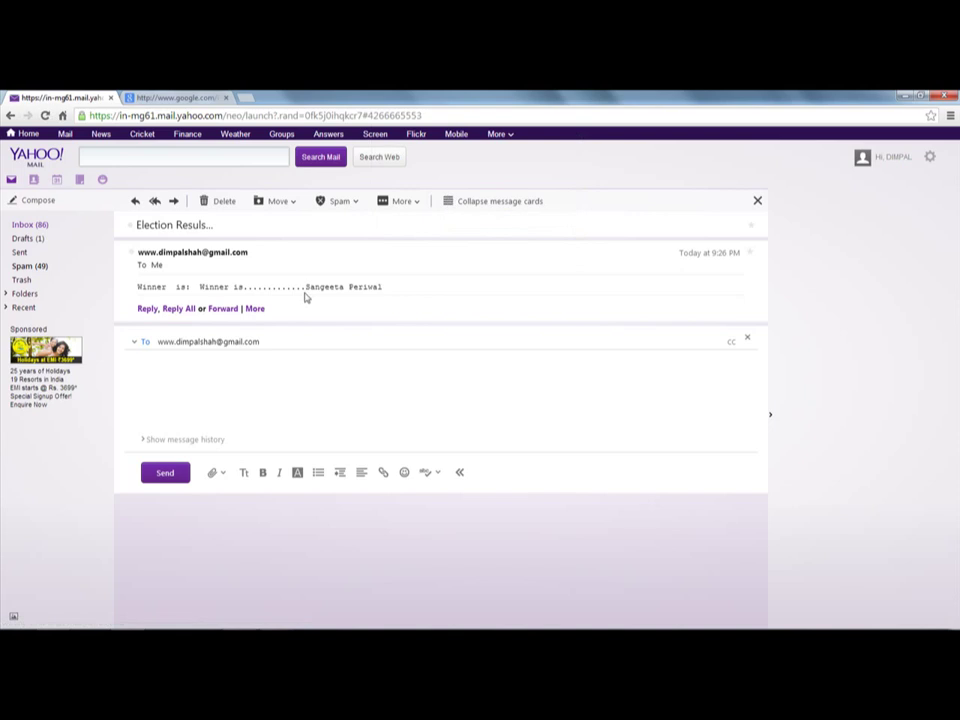
{"action": "left_click", "coordinate": [40, 226]}
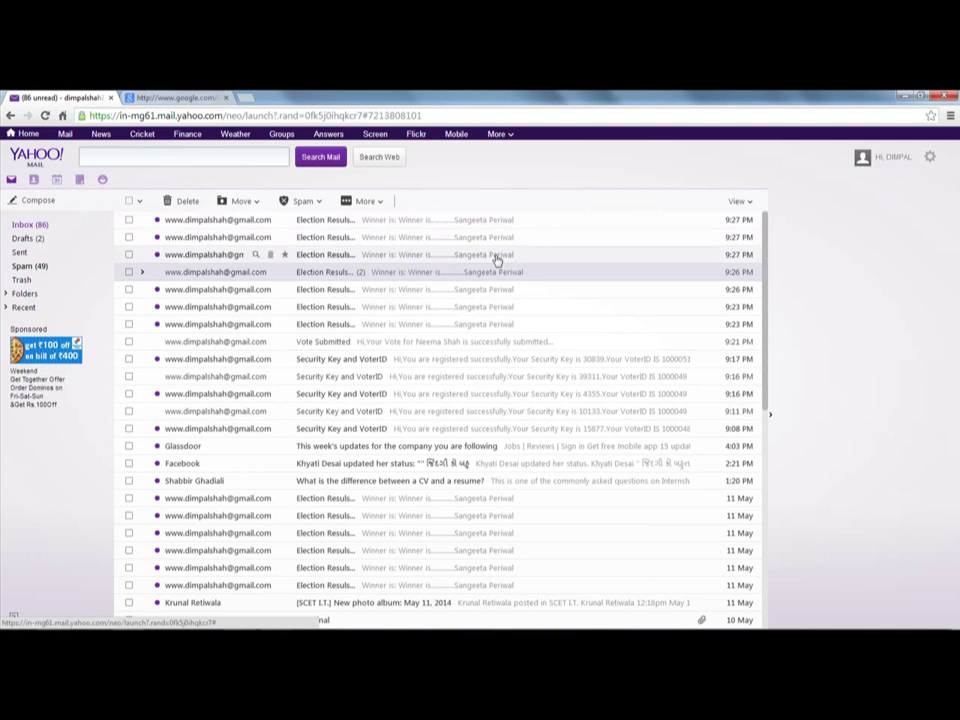
Step: Refresh the mailbox, open the newest Security Key and VoterID email, and select its key text
{"action": "left_click", "coordinate": [45, 116]}
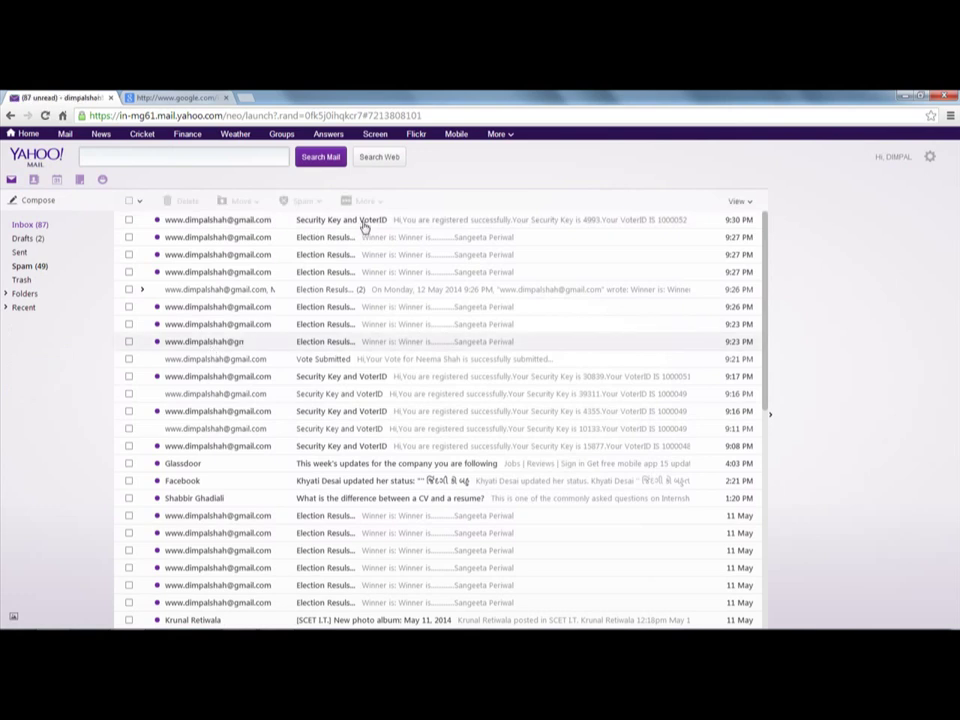
{"action": "left_click", "coordinate": [364, 221]}
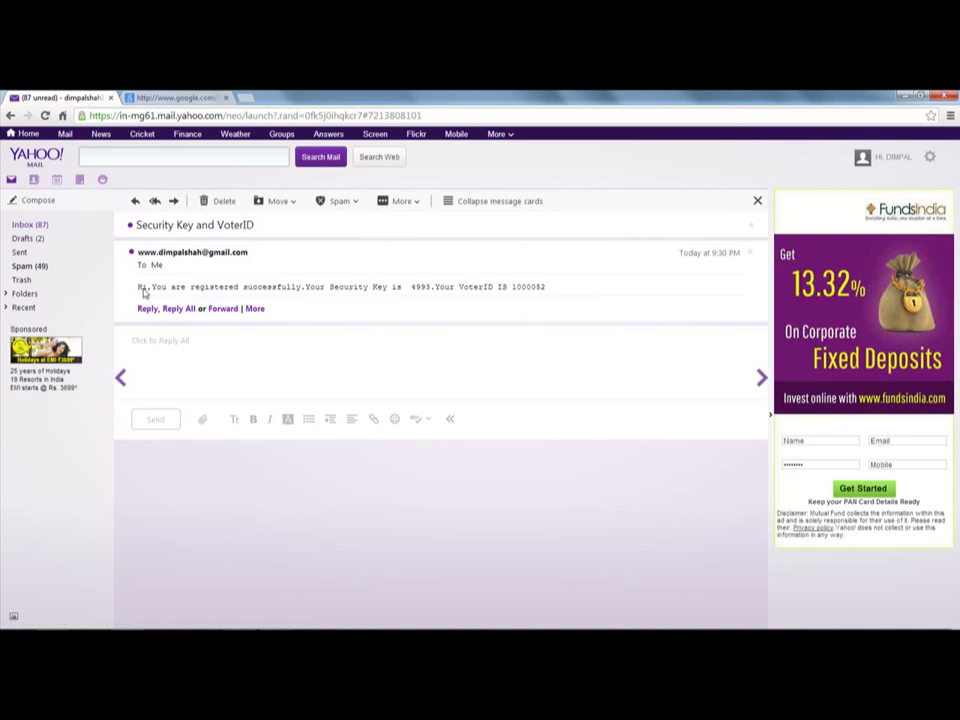
{"action": "left_click_drag", "start_coordinate": [139, 287], "coordinate": [548, 291]}
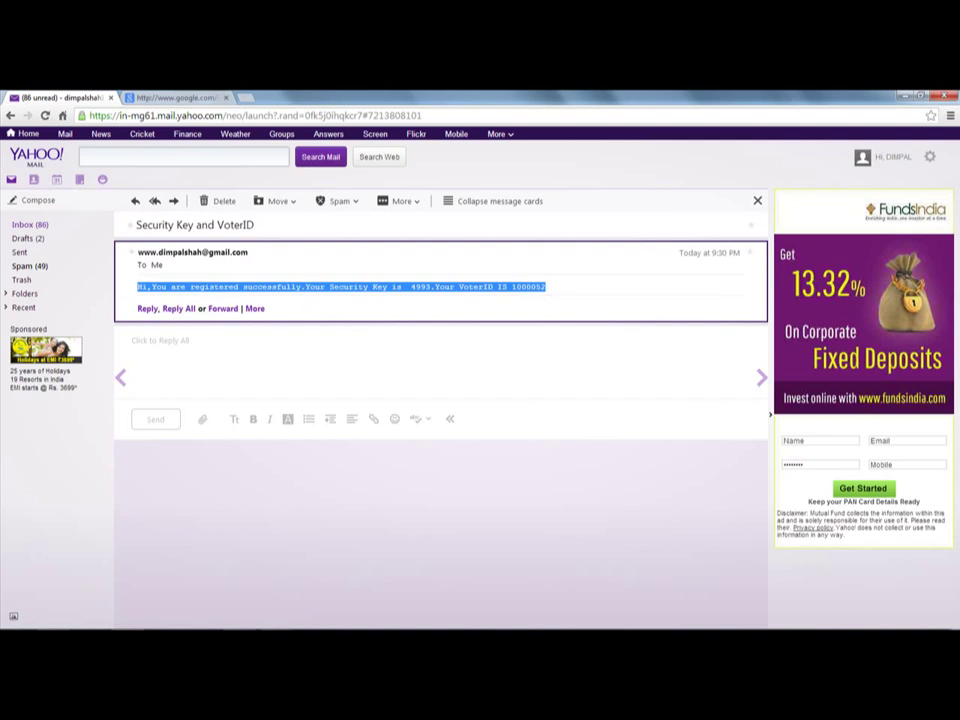
{"action": "mouse_move", "coordinate": [127, 618]}
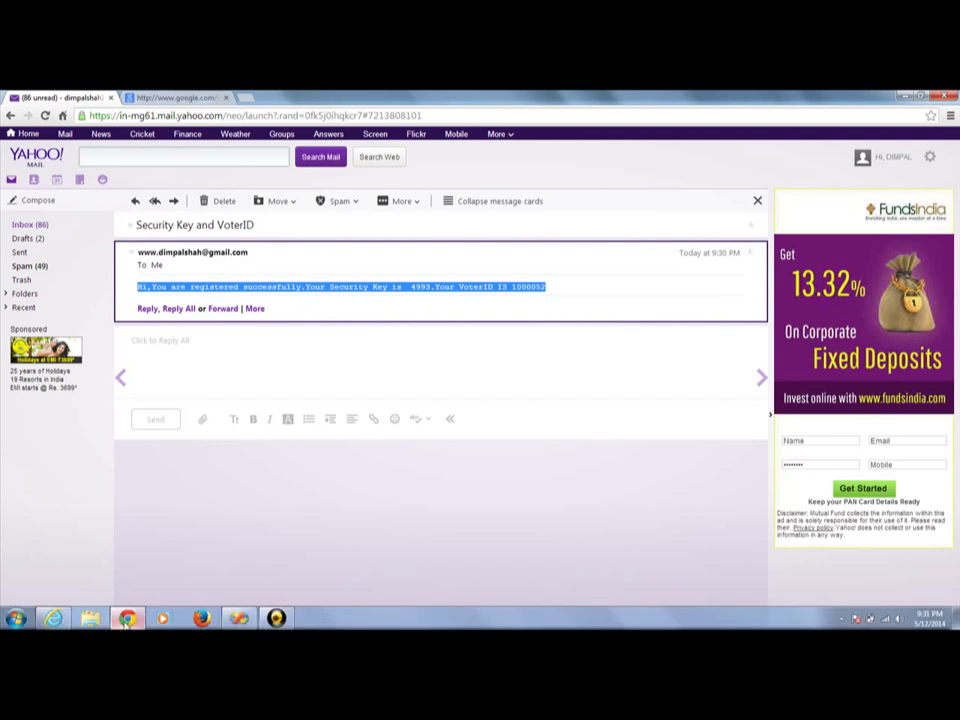
Step: Log in to the voting site with the voter ID and password from the email
{"action": "left_click", "coordinate": [53, 618]}
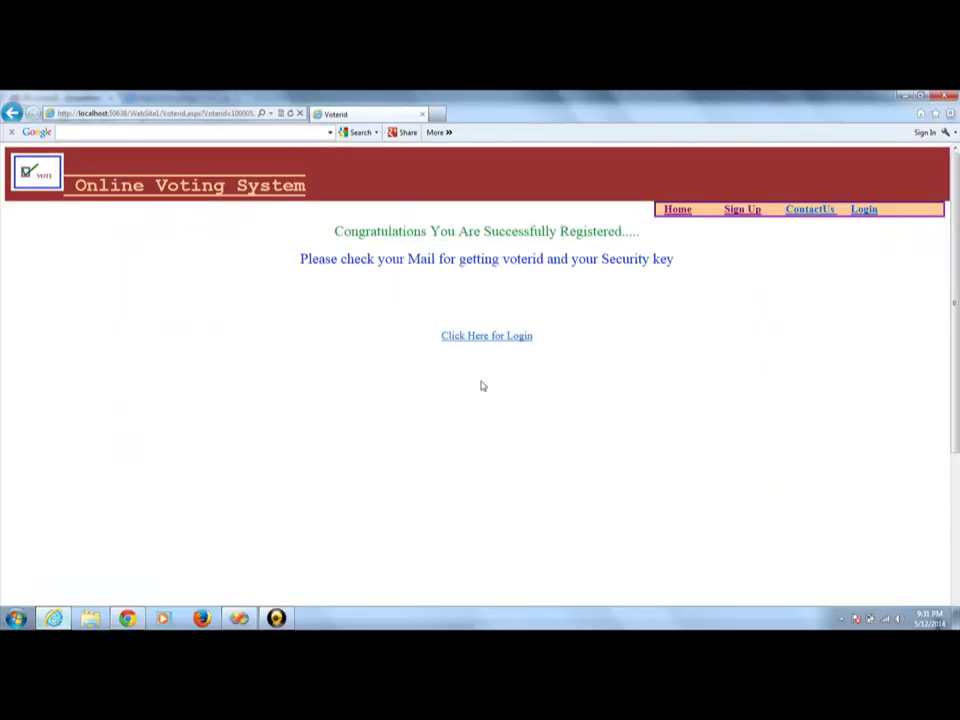
{"action": "left_click", "coordinate": [495, 337]}
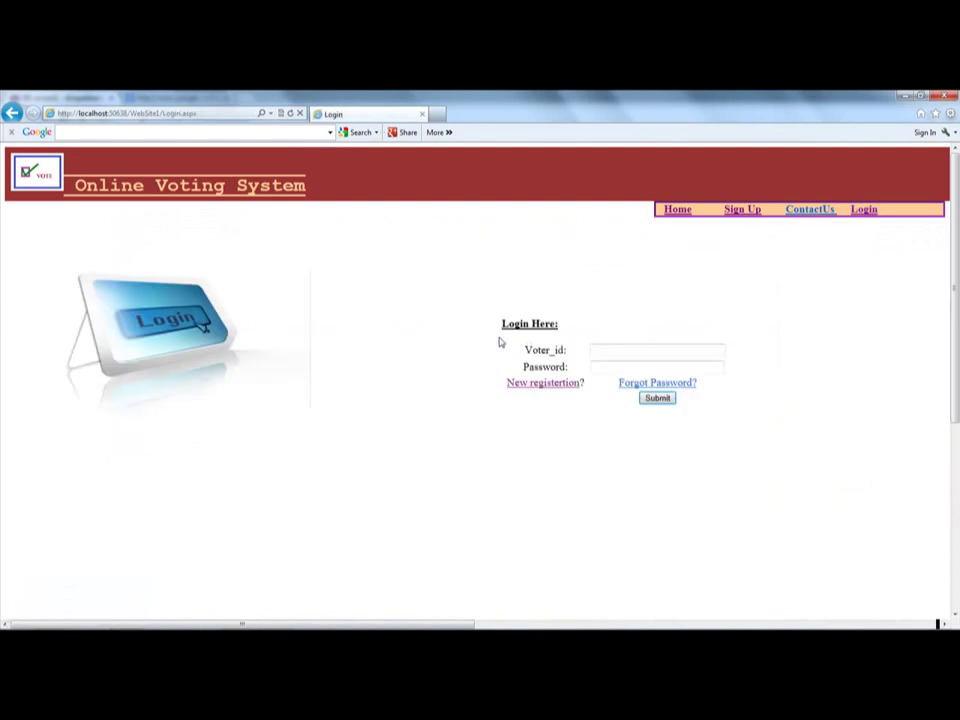
{"action": "left_click", "coordinate": [644, 347]}
{"action": "type", "text": "100"}
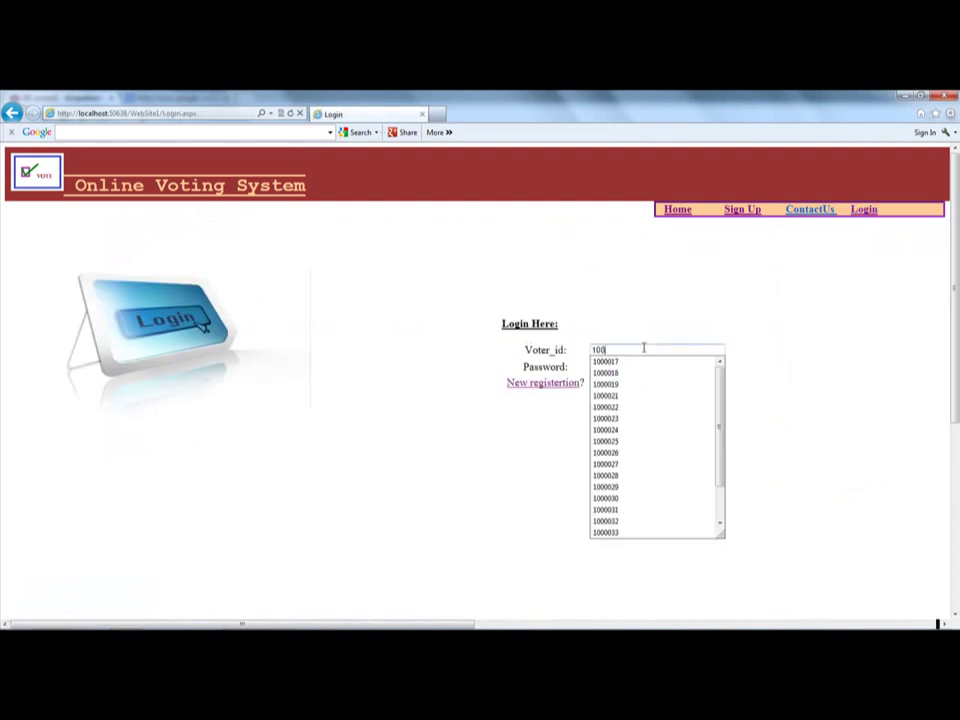
{"action": "type", "text": "0052"}
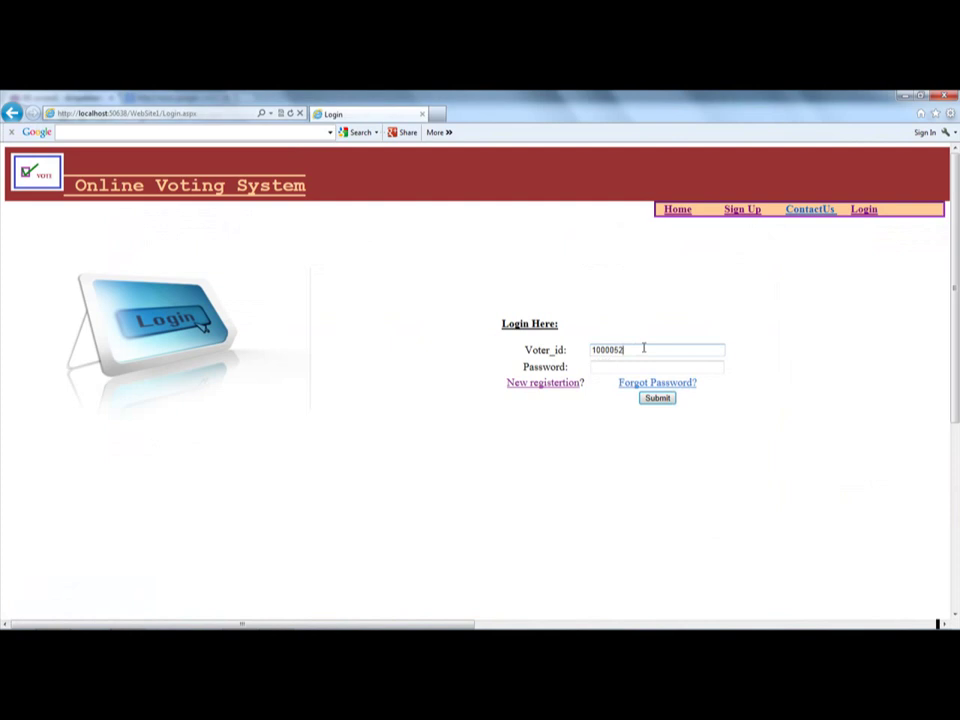
{"action": "key", "text": "Tab"}
{"action": "type", "text": "•••••••"}
{"action": "key", "text": "Return"}
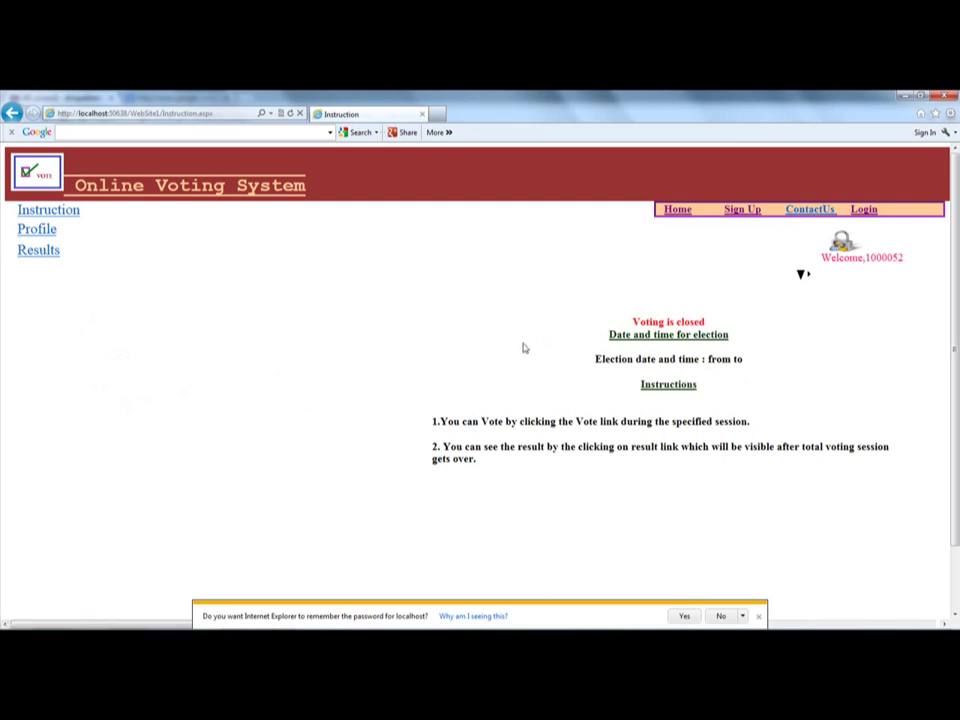
{"action": "scroll", "coordinate": [641, 333], "scroll_direction": "down", "scroll_amount": 1}
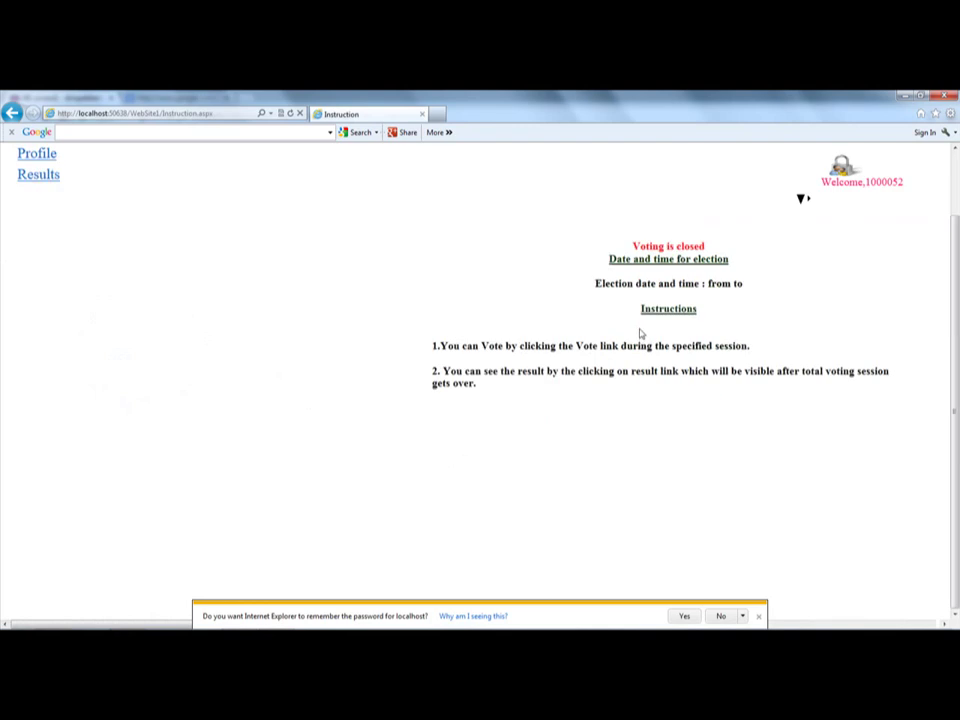
{"action": "scroll", "coordinate": [641, 333], "scroll_direction": "up", "scroll_amount": 1}
{"action": "left_click_drag", "start_coordinate": [630, 323], "coordinate": [706, 324]}
{"action": "left_click_drag", "start_coordinate": [642, 384], "coordinate": [789, 566]}
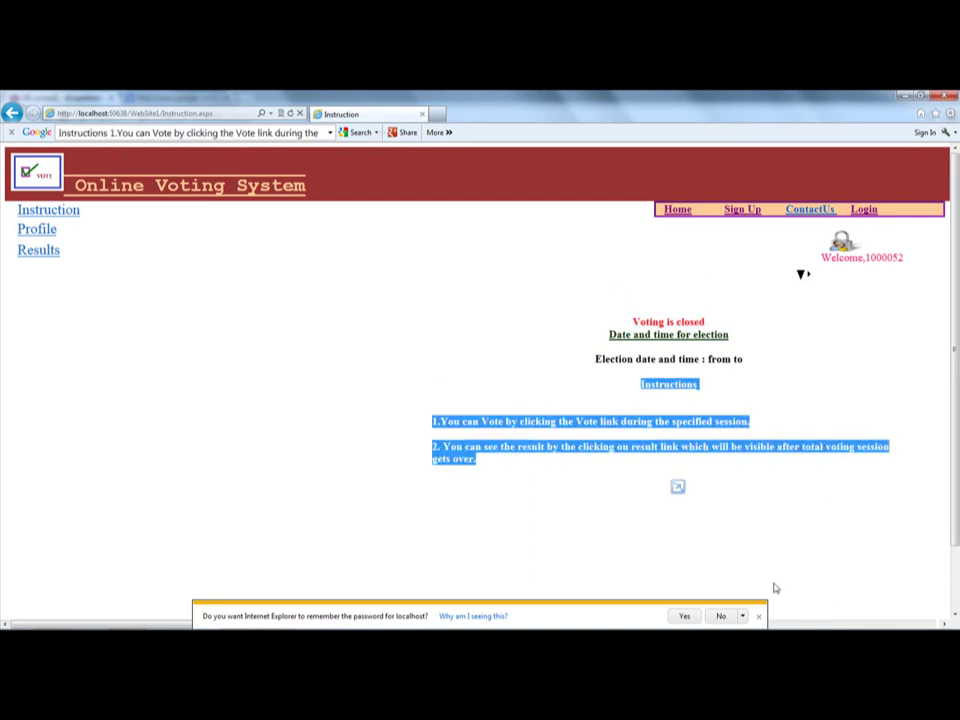
{"action": "left_click", "coordinate": [621, 379]}
{"action": "mouse_move", "coordinate": [806, 277]}
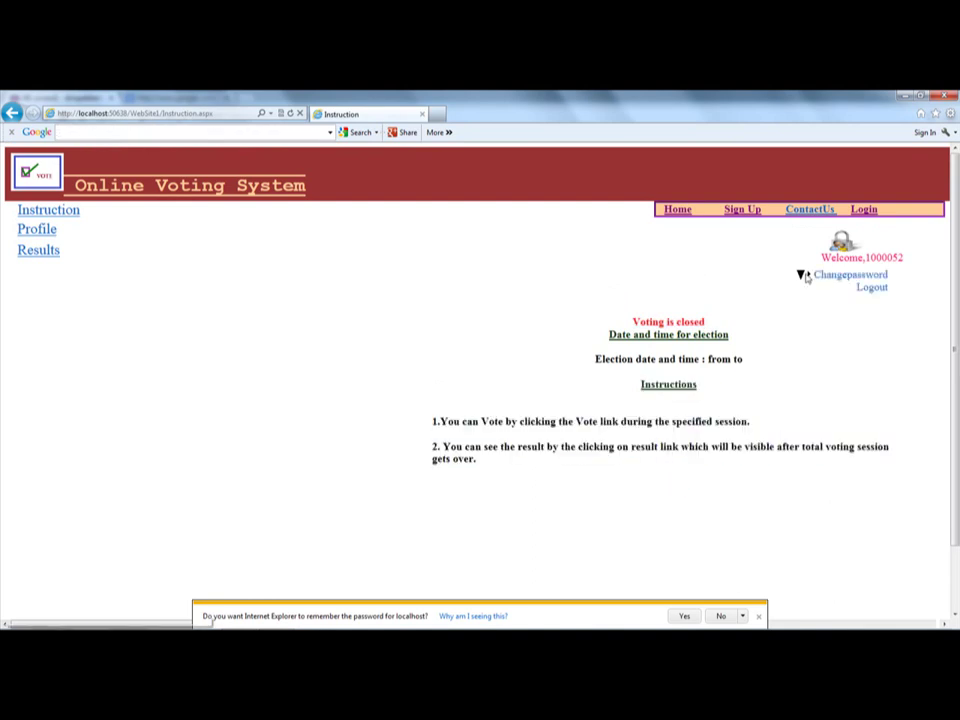
{"action": "left_click", "coordinate": [44, 212]}
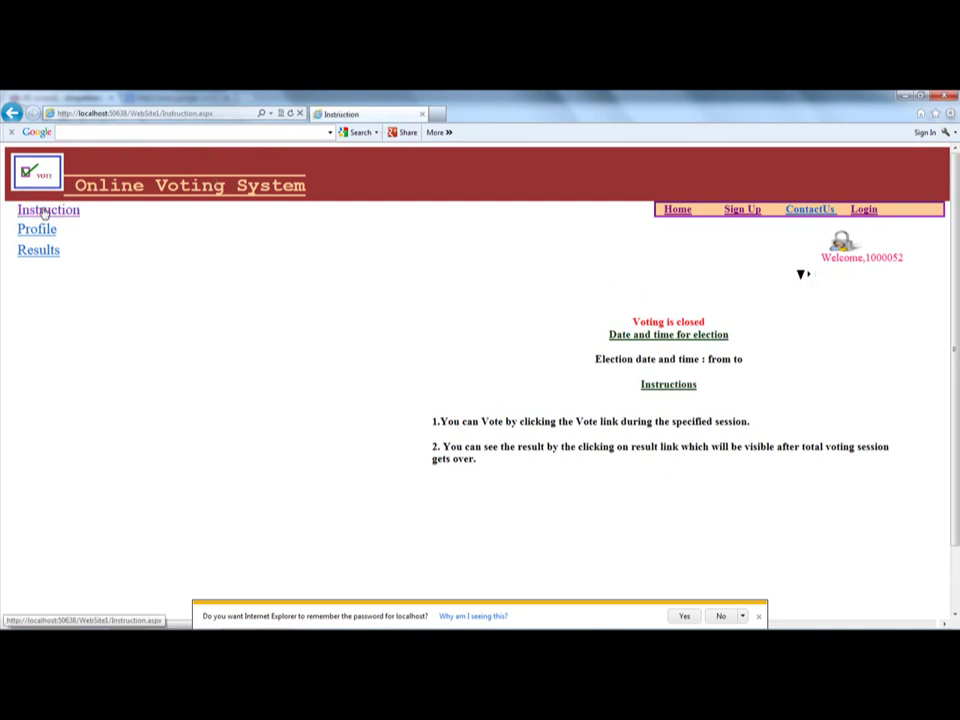
{"action": "left_click", "coordinate": [34, 230]}
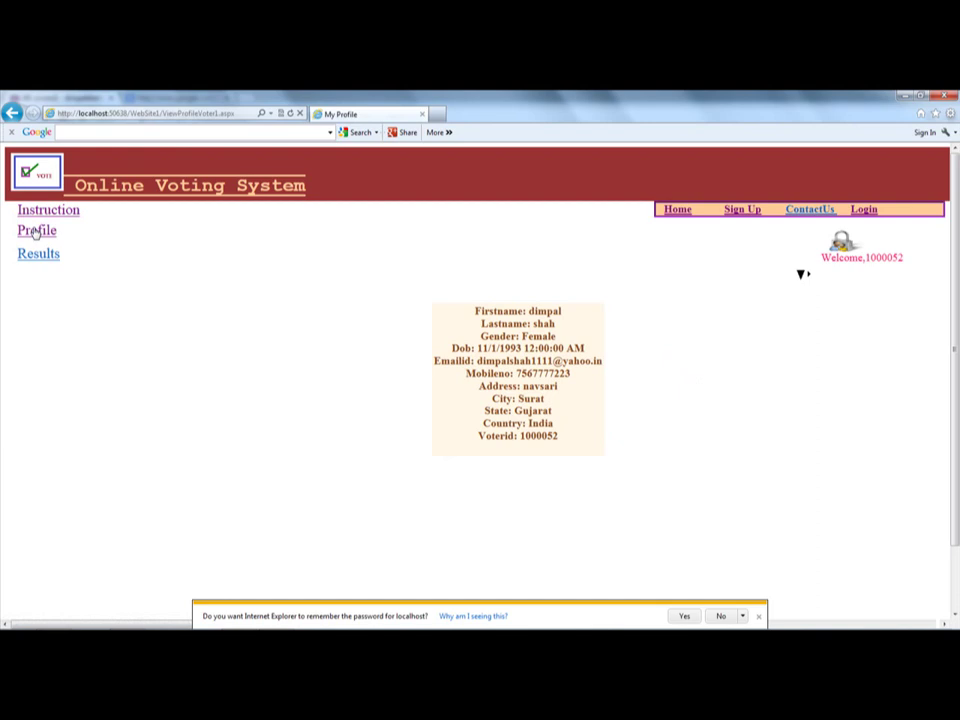
Step: View the election results, dismiss the save-password prompt, and log the voter out
{"action": "left_click", "coordinate": [37, 254]}
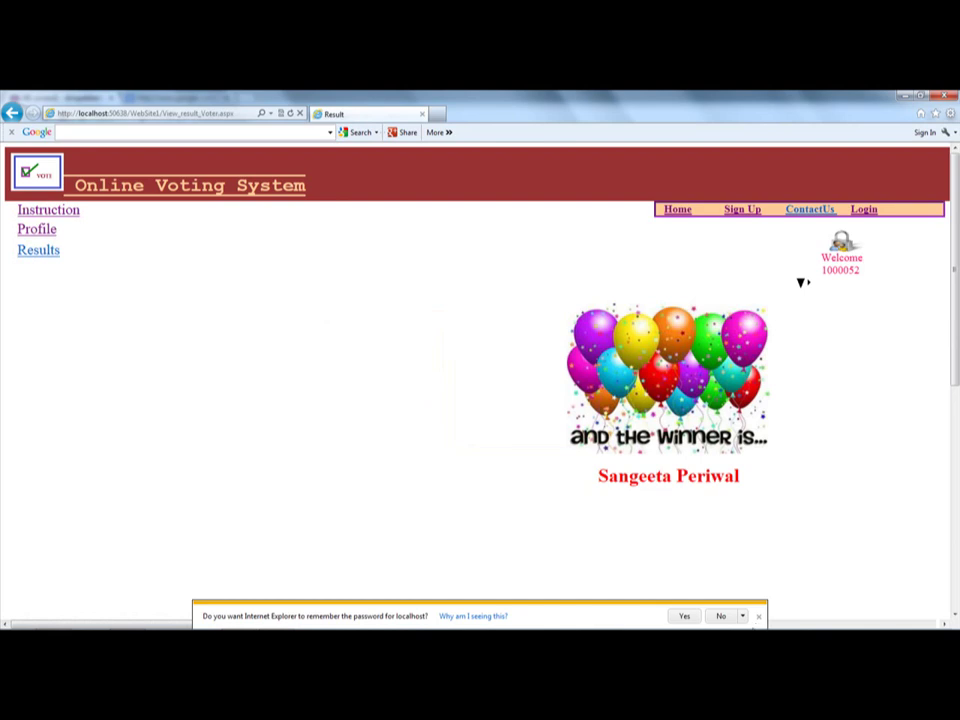
{"action": "left_click", "coordinate": [760, 620]}
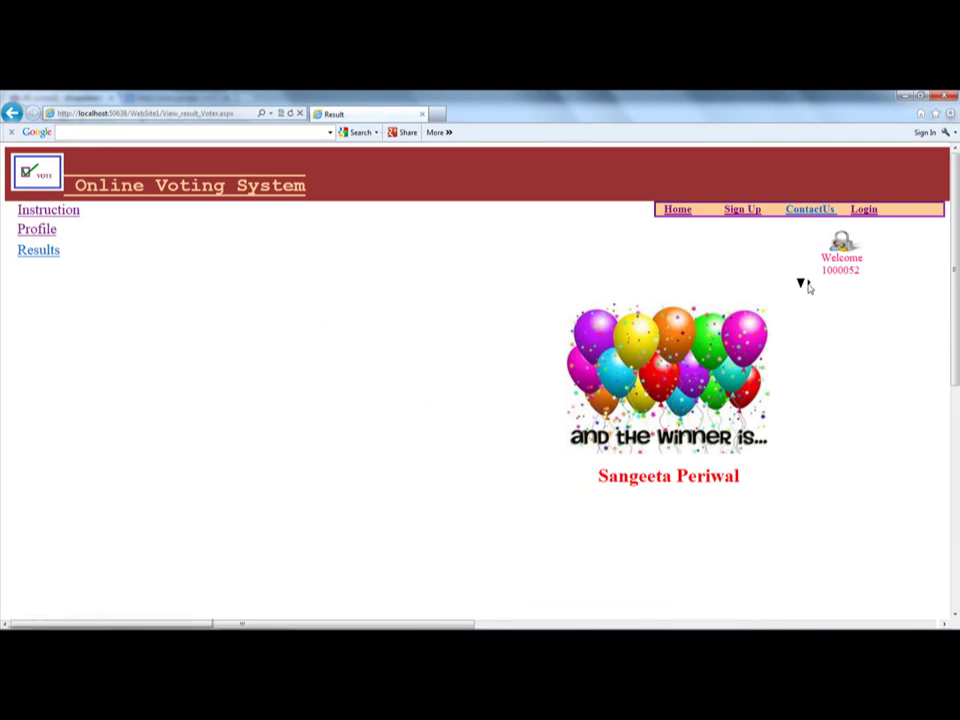
{"action": "mouse_move", "coordinate": [806, 284]}
{"action": "left_click", "coordinate": [874, 297]}
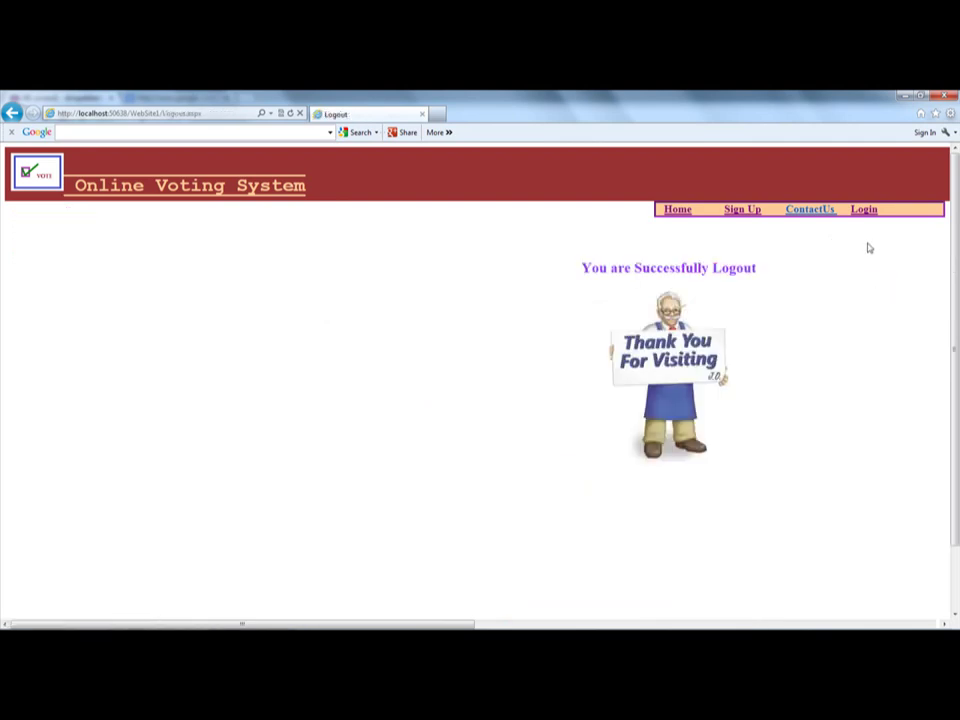
Step: Sign in with the 'admin' account and its password
{"action": "left_click", "coordinate": [866, 211]}
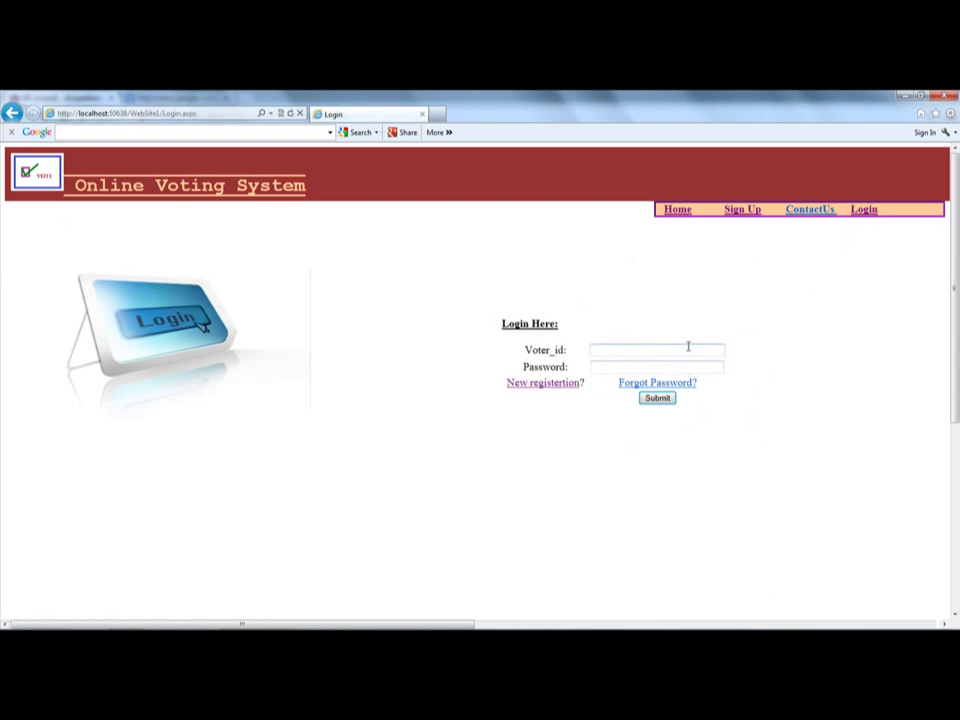
{"action": "type", "text": "admin"}
{"action": "key", "text": "Tab"}
{"action": "type", "text": "1234567"}
{"action": "key", "text": "Return"}
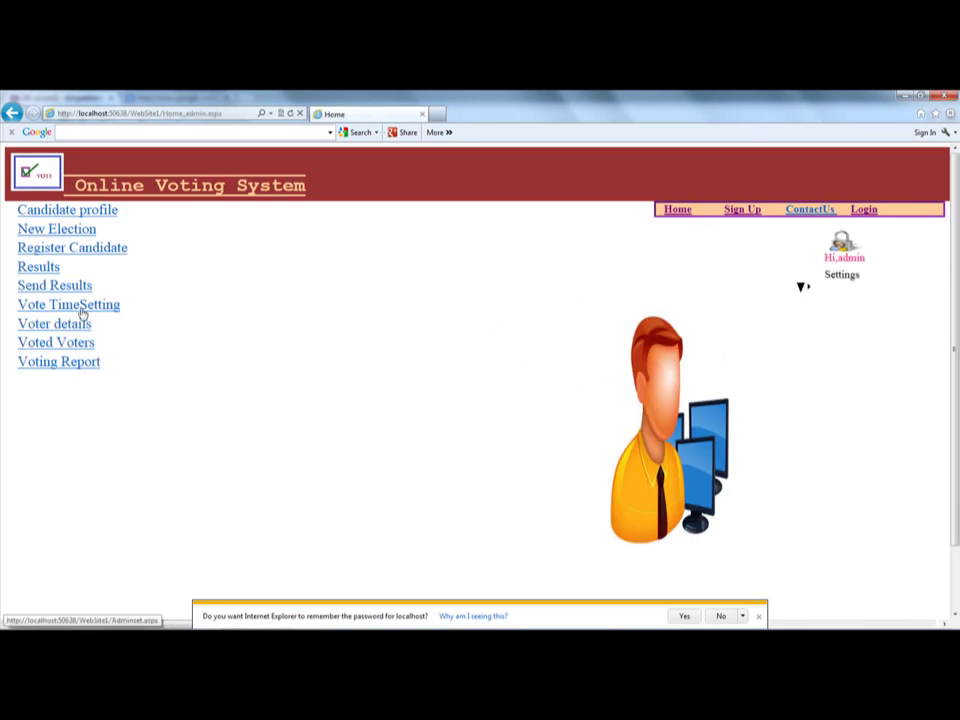
{"action": "left_click", "coordinate": [85, 308]}
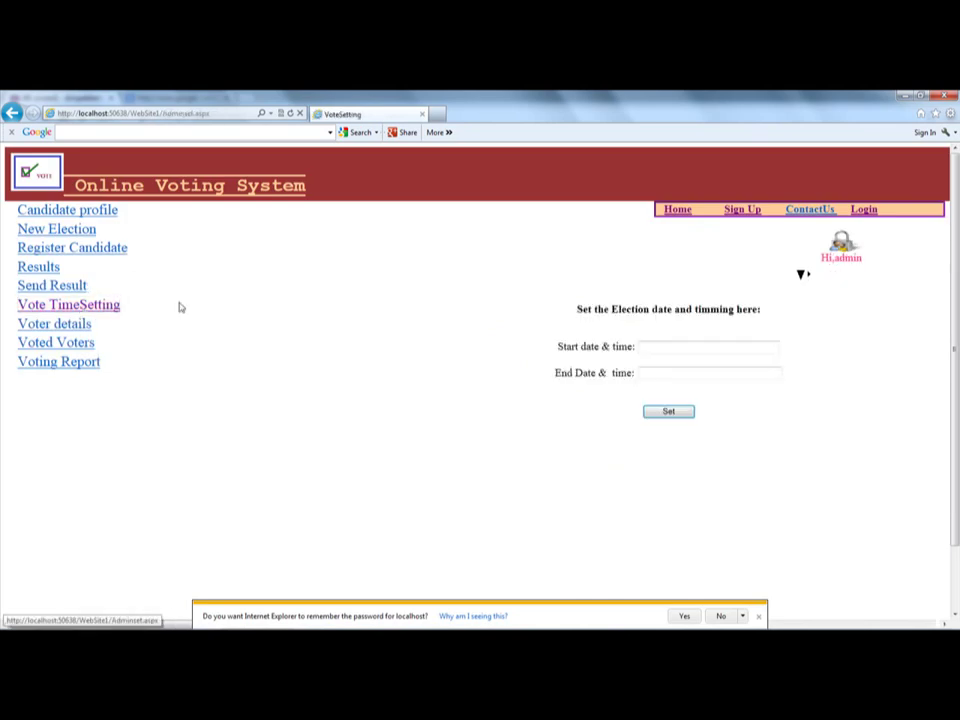
{"action": "left_click", "coordinate": [664, 342]}
{"action": "type", "text": "12-05-20"}
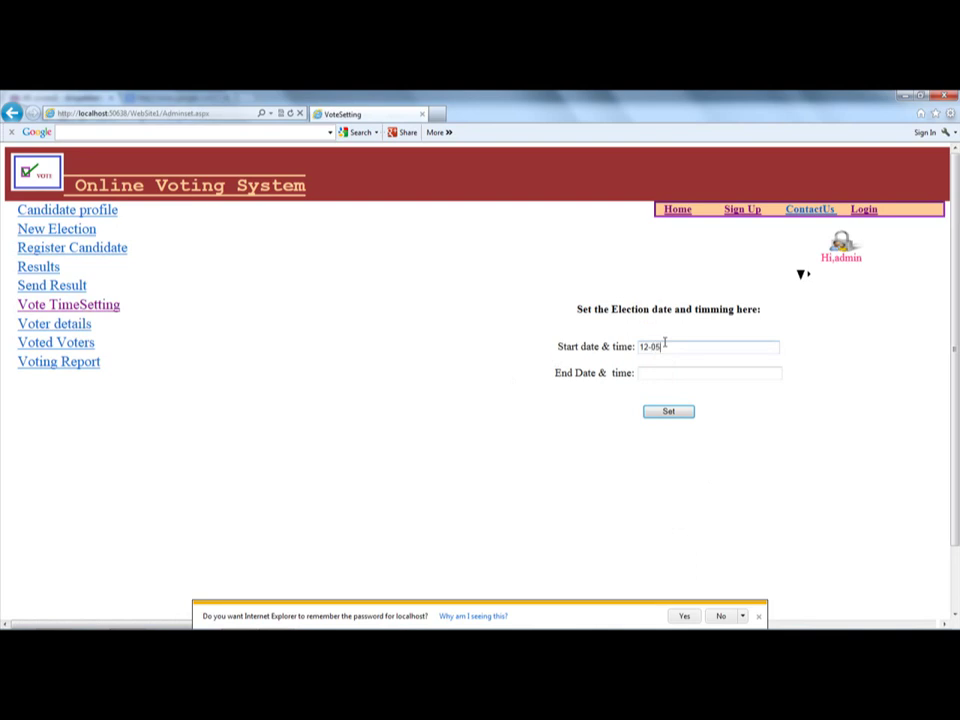
{"action": "type", "text": "14 10"}
{"action": "type", "text": ".00"}
{"action": "type", "text": ":00:00"}
{"action": "key", "text": "Tab"}
{"action": "type", "text": "12-05"}
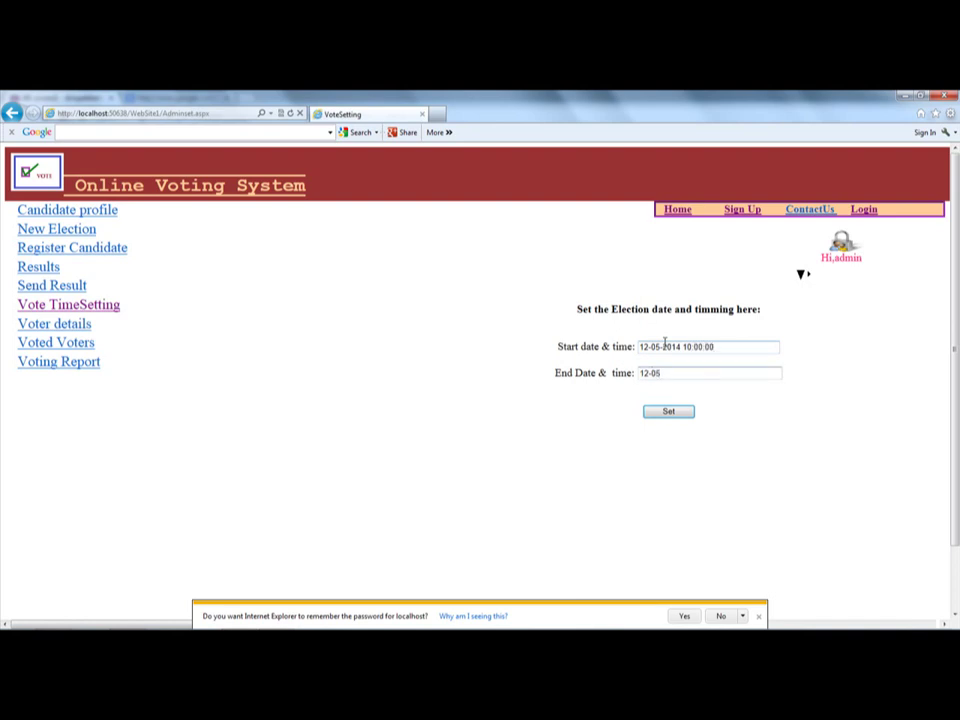
{"action": "type", "text": "-2014 22:00:00"}
{"action": "left_click", "coordinate": [666, 411]}
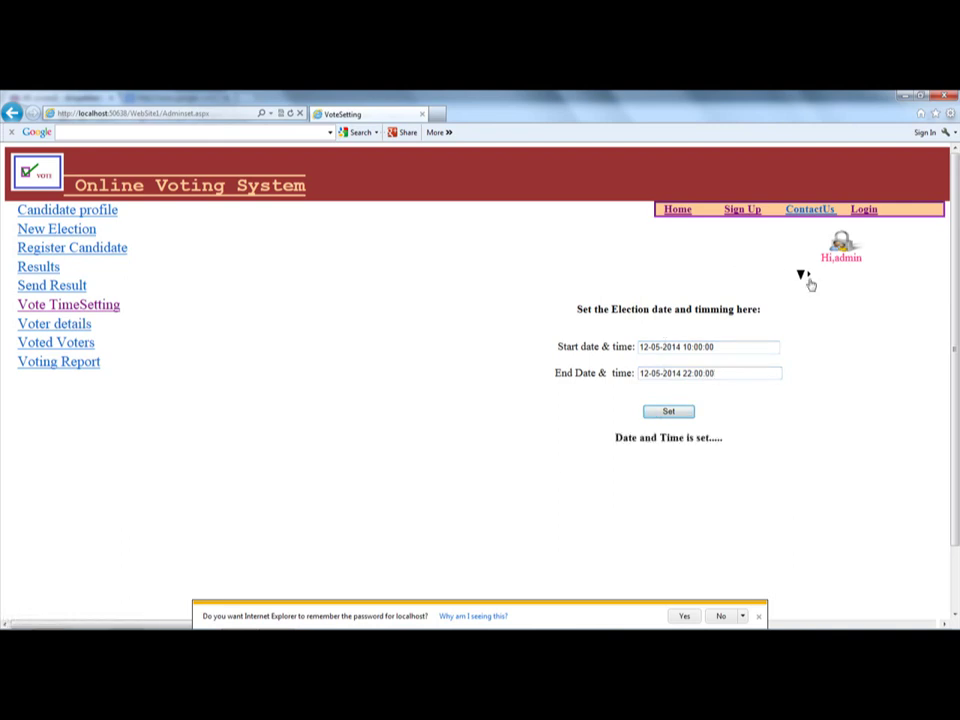
{"action": "mouse_move", "coordinate": [802, 275]}
{"action": "left_click", "coordinate": [871, 288]}
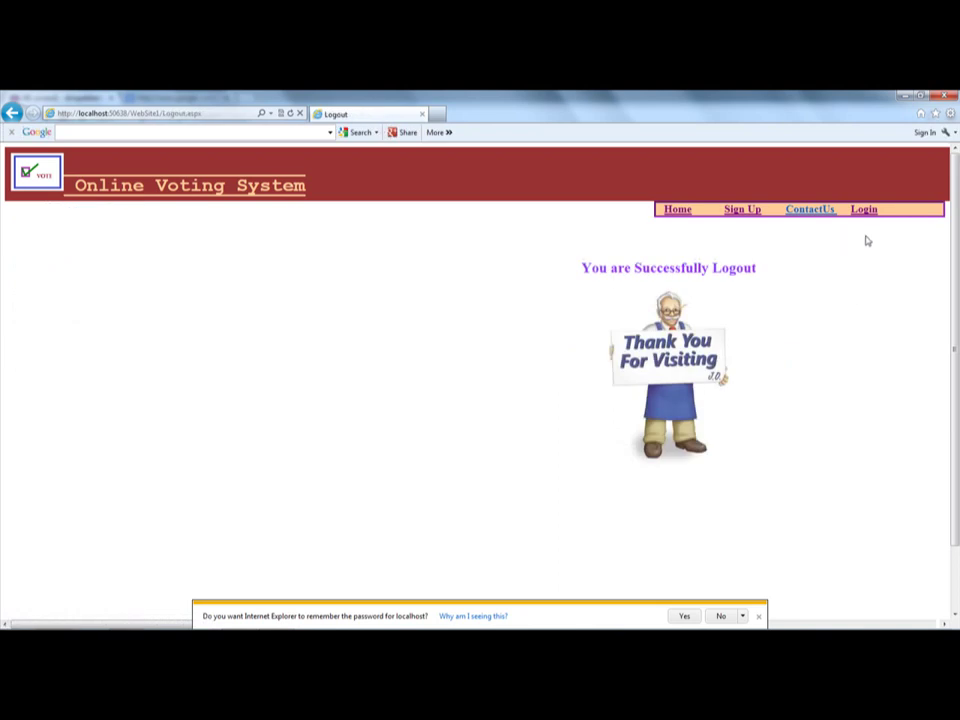
Step: Log back in as voter 1000052 with the voter's password and open the Vote page
{"action": "left_click", "coordinate": [864, 214]}
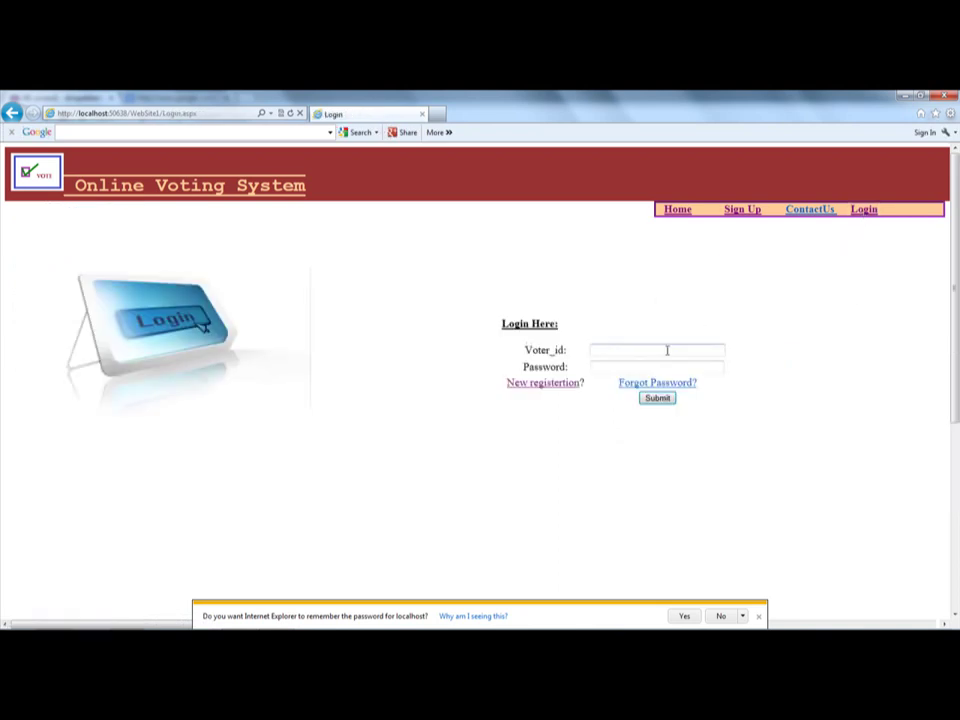
{"action": "type", "text": "1000052"}
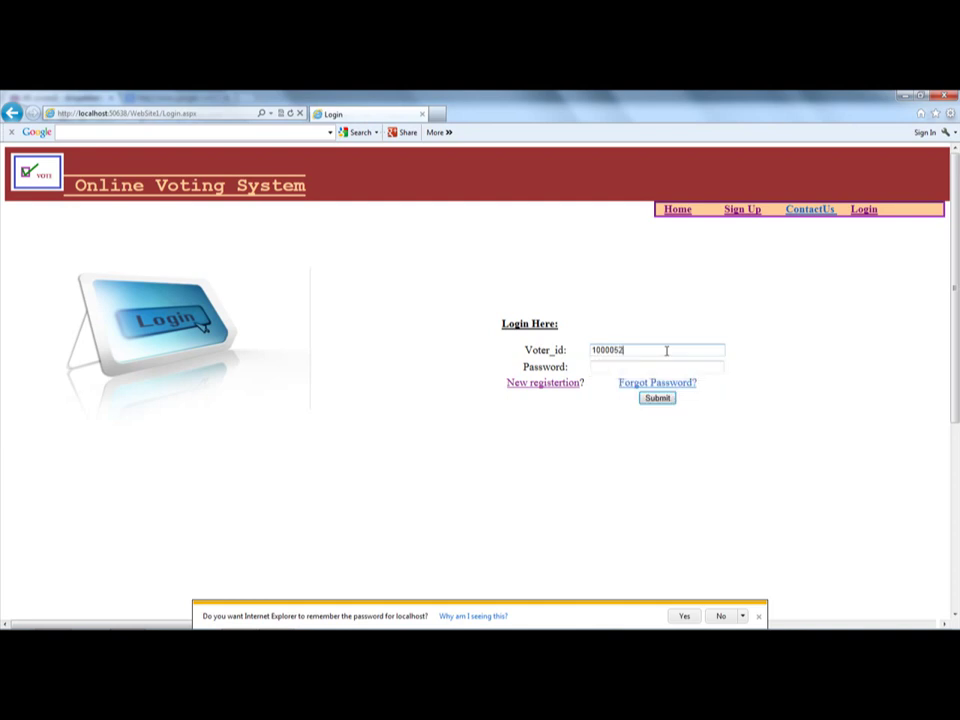
{"action": "key", "text": "Tab"}
{"action": "type", "text": "*******"}
{"action": "key", "text": "Return"}
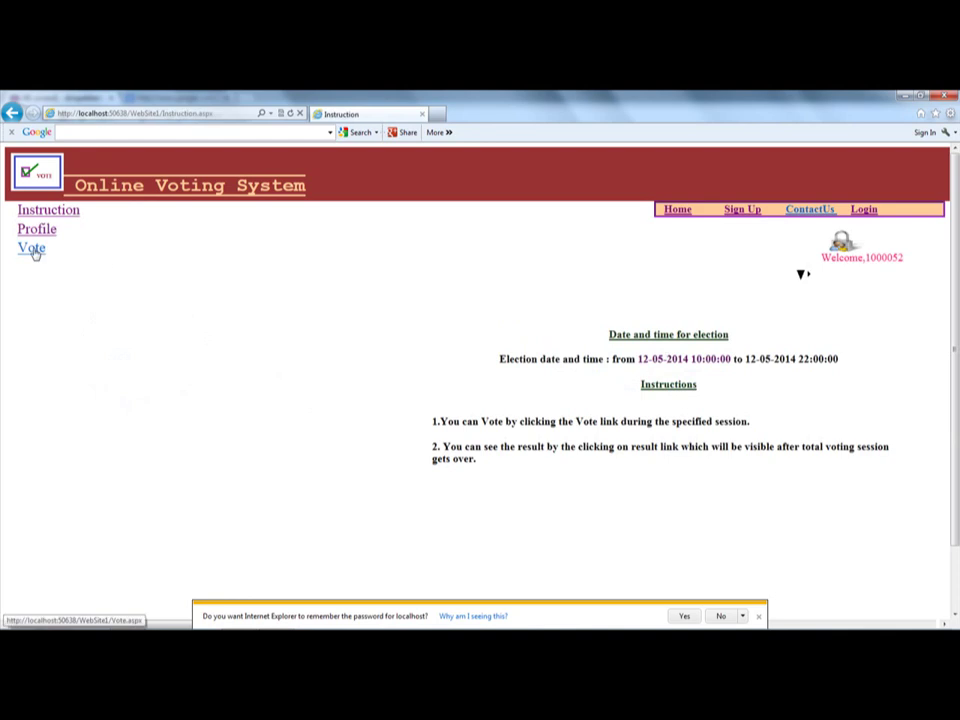
{"action": "left_click", "coordinate": [33, 250]}
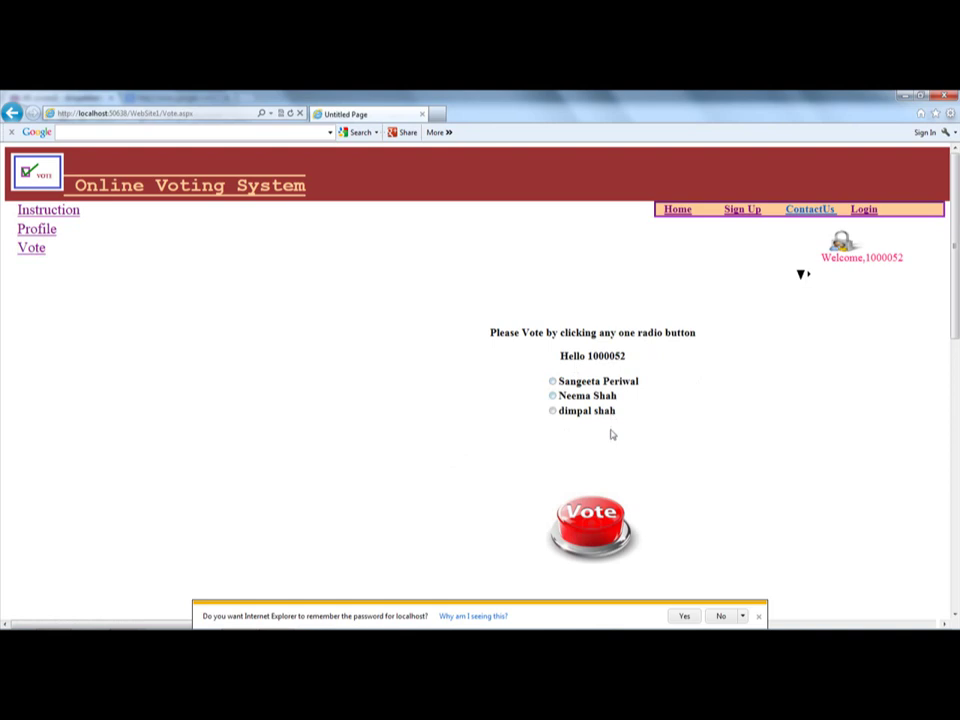
{"action": "left_click", "coordinate": [759, 616]}
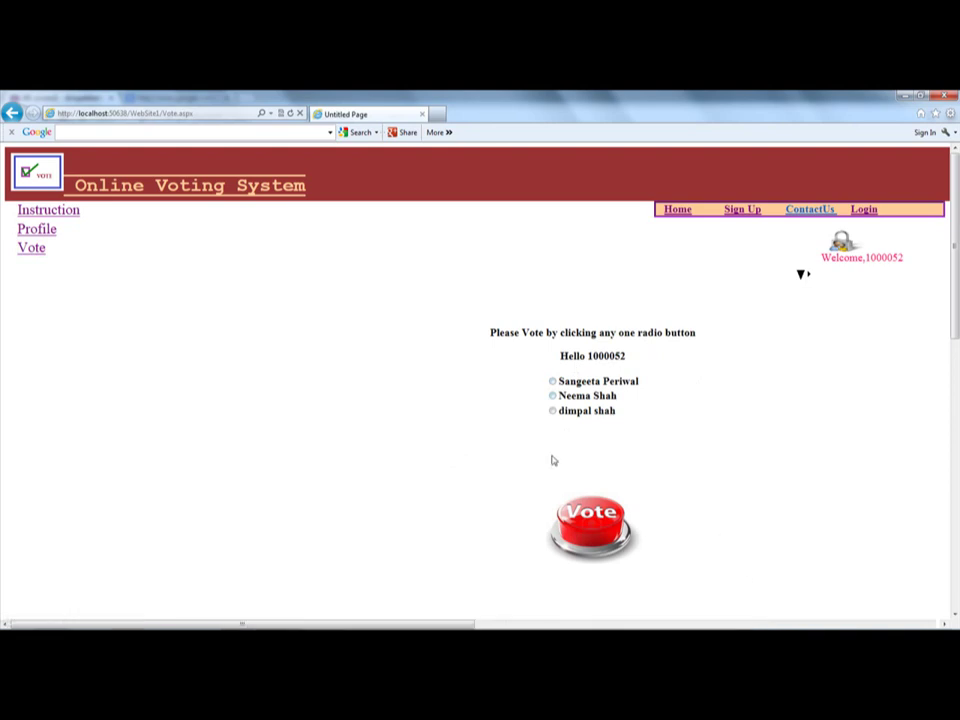
{"action": "left_click", "coordinate": [552, 411]}
{"action": "left_click", "coordinate": [588, 502]}
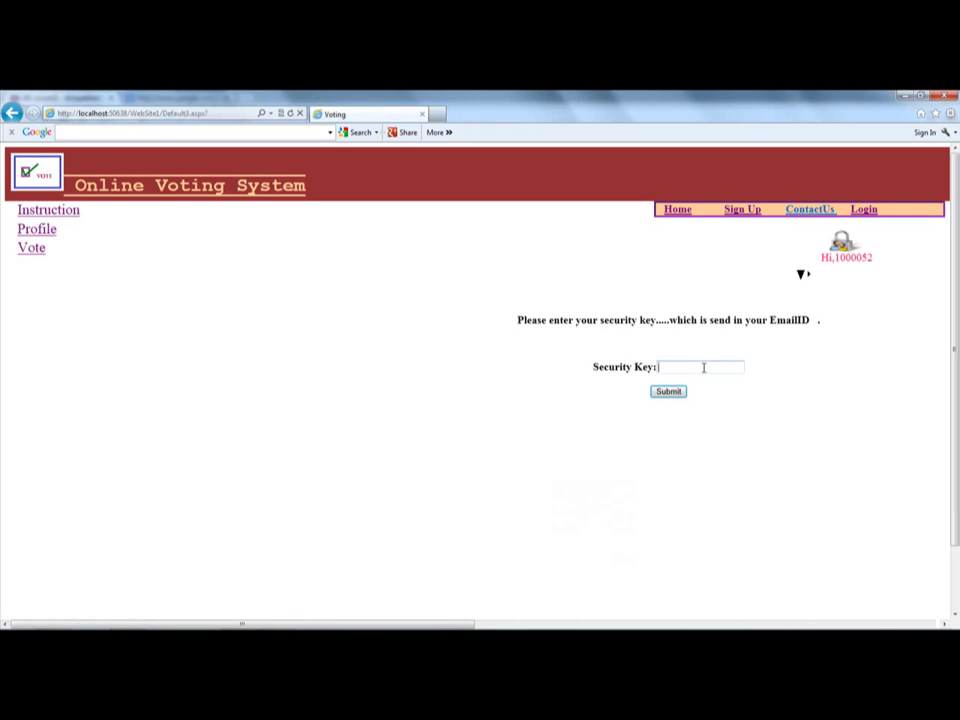
Step: Select the security key in the Yahoo Mail message and return to the key entry page
{"action": "left_click", "coordinate": [127, 618]}
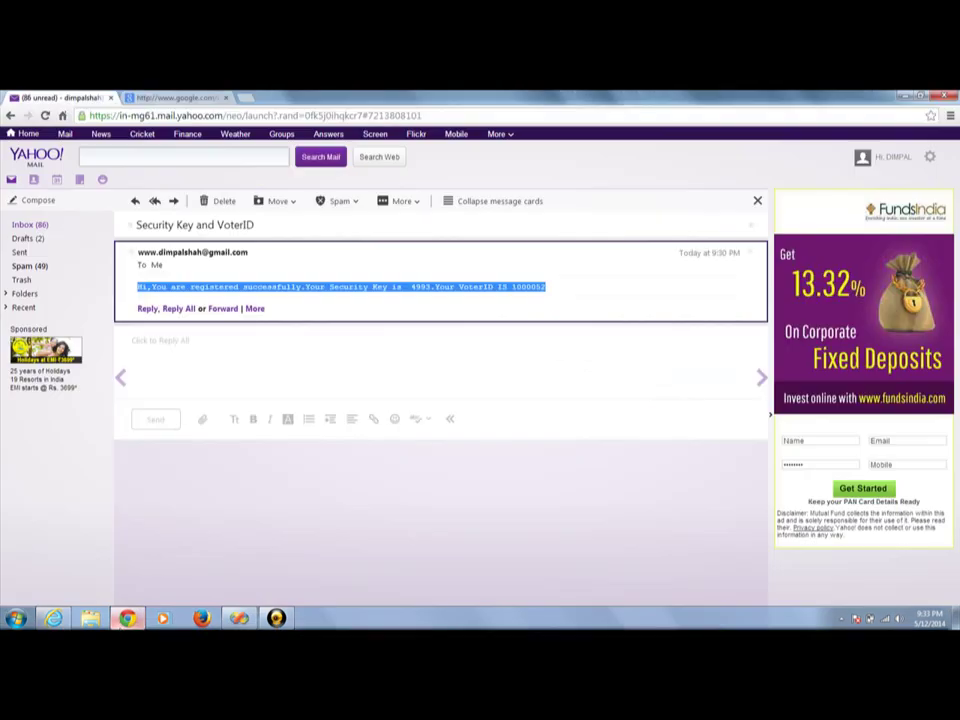
{"action": "left_click", "coordinate": [428, 292]}
{"action": "left_click_drag", "start_coordinate": [428, 290], "coordinate": [328, 288]}
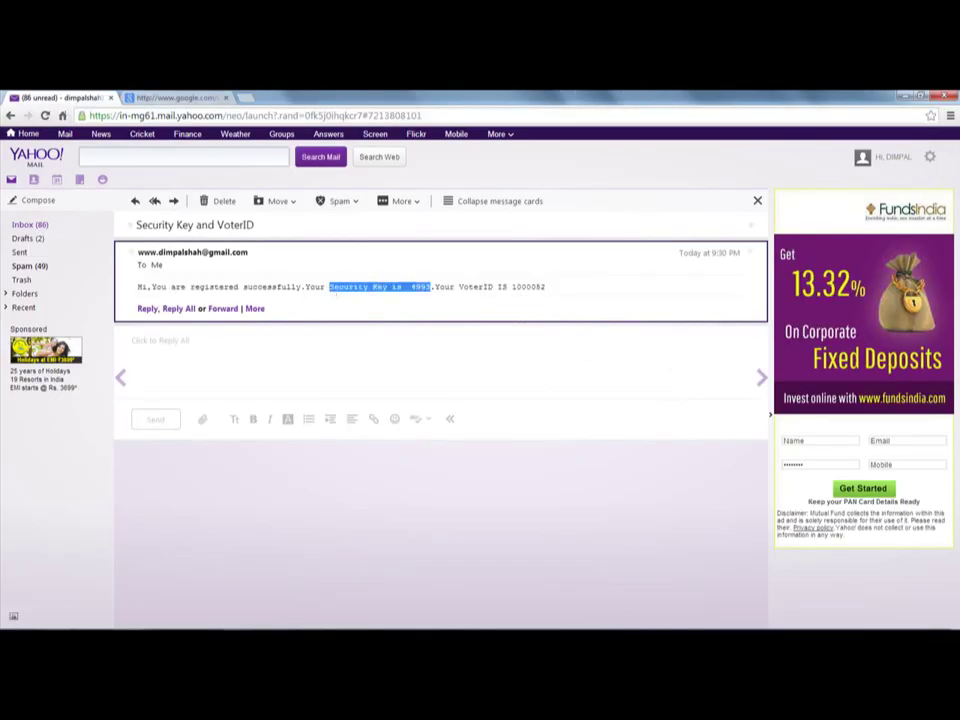
{"action": "left_click", "coordinate": [140, 619]}
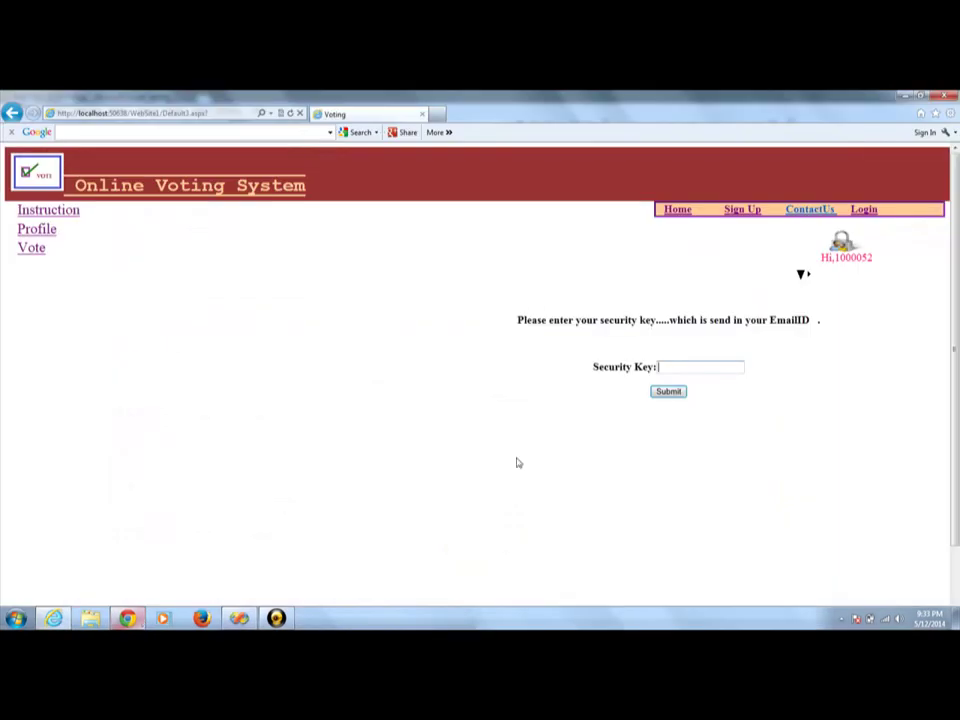
Step: Enter a security key in the Security Key box and submit it, getting rejected twice
{"action": "left_click", "coordinate": [690, 368]}
{"action": "type", "text": "49"}
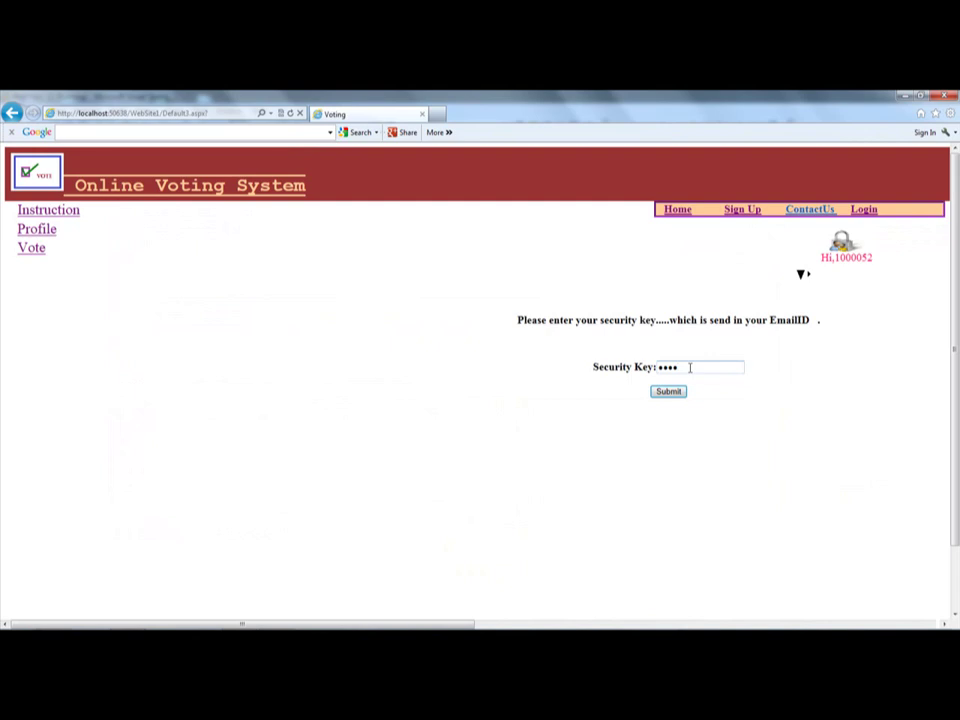
{"action": "left_click", "coordinate": [668, 391]}
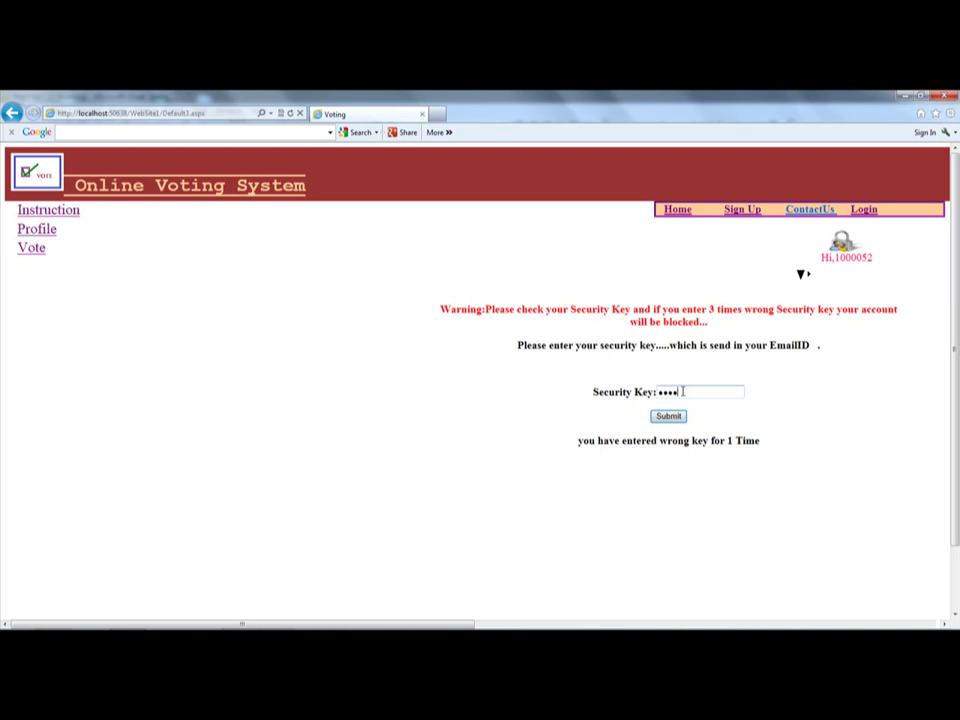
{"action": "left_click", "coordinate": [668, 416]}
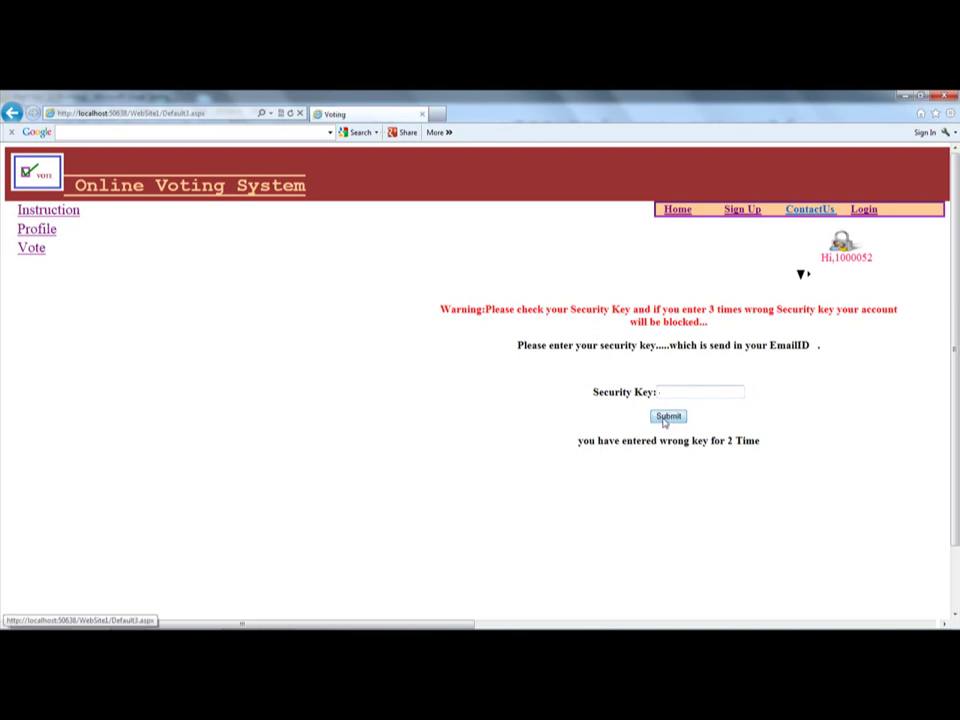
Step: Submit a different security key, which is accepted, and select the confirmation message
{"action": "left_click", "coordinate": [692, 393]}
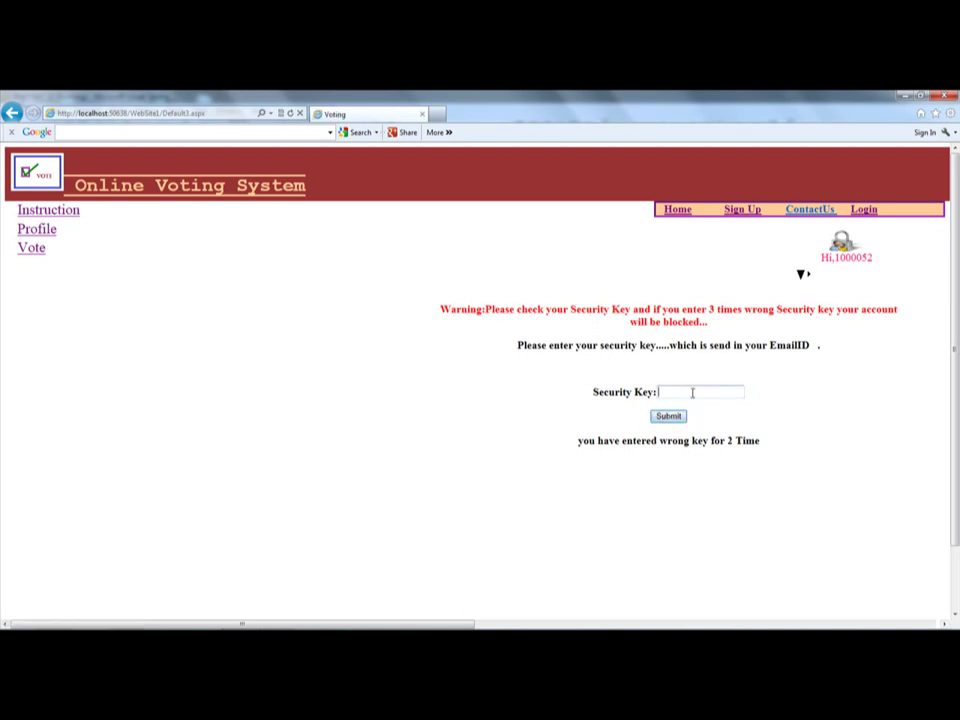
{"action": "type", "text": "1234"}
{"action": "left_click", "coordinate": [676, 417]}
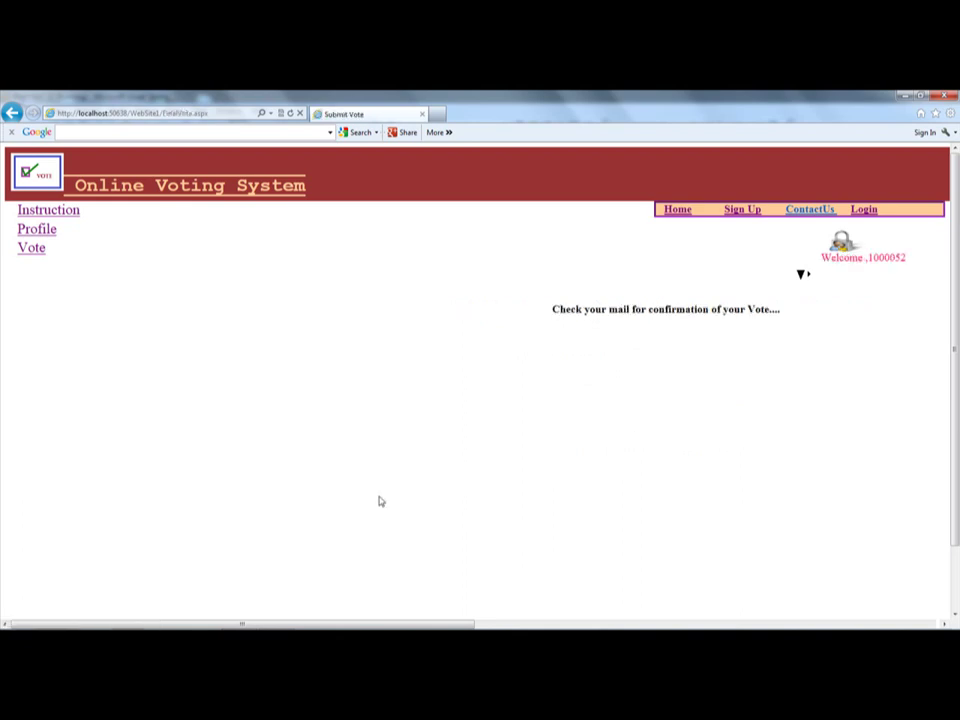
{"action": "double_click", "coordinate": [781, 309]}
{"action": "left_click_drag", "start_coordinate": [566, 297], "coordinate": [545, 306]}
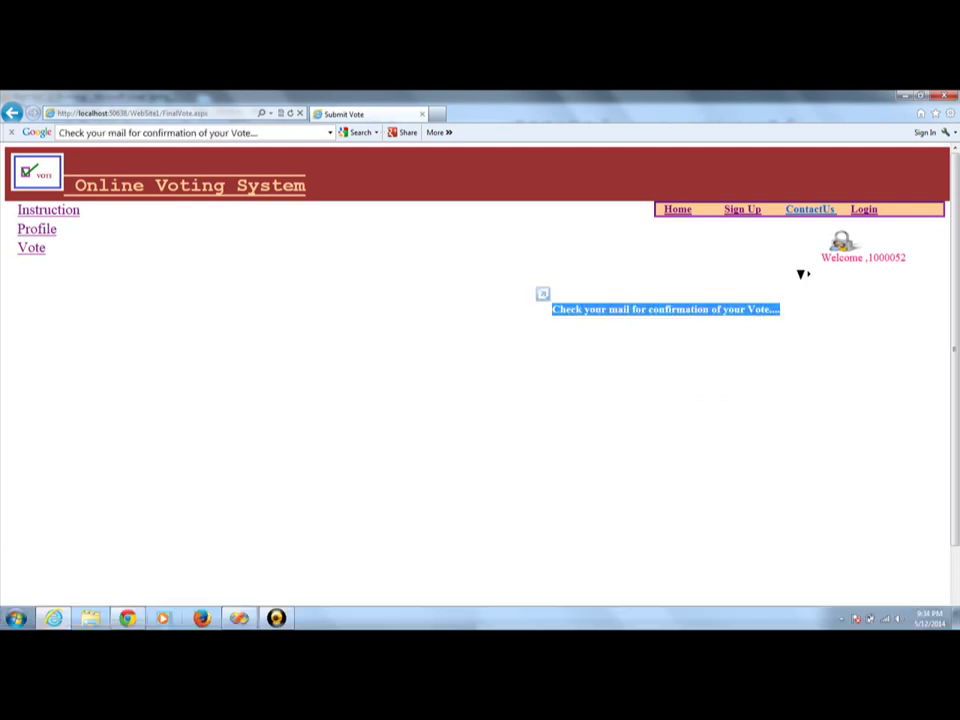
Step: Refresh the Yahoo inbox, open the Vote Submitted email, then bring Visual Studio forward
{"action": "left_click", "coordinate": [128, 617]}
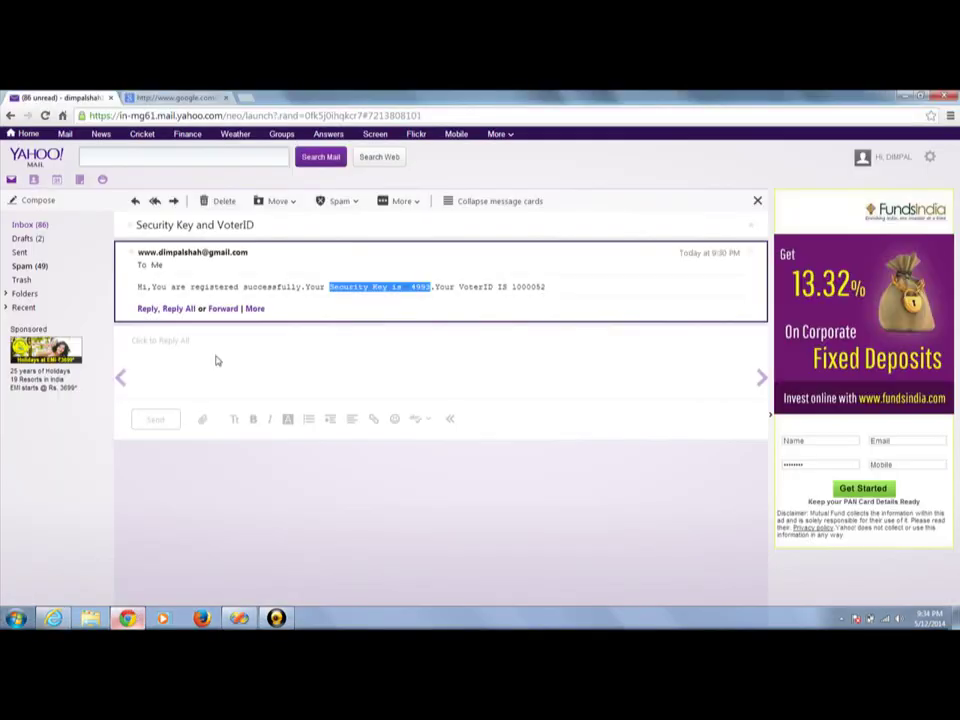
{"action": "left_click", "coordinate": [34, 225]}
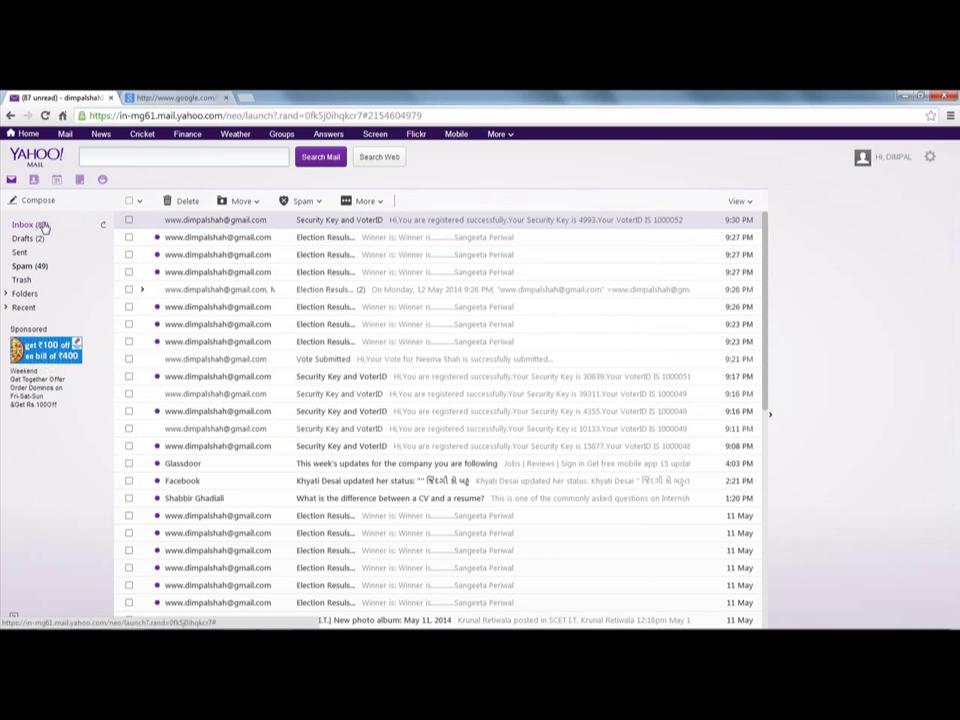
{"action": "left_click", "coordinate": [34, 225]}
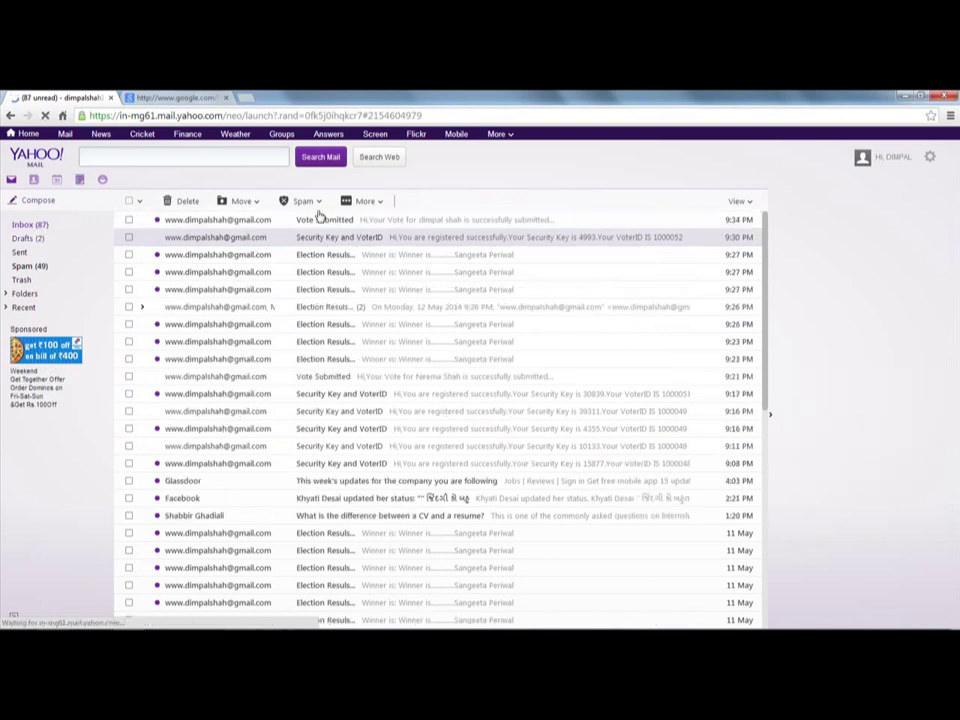
{"action": "left_click", "coordinate": [360, 223]}
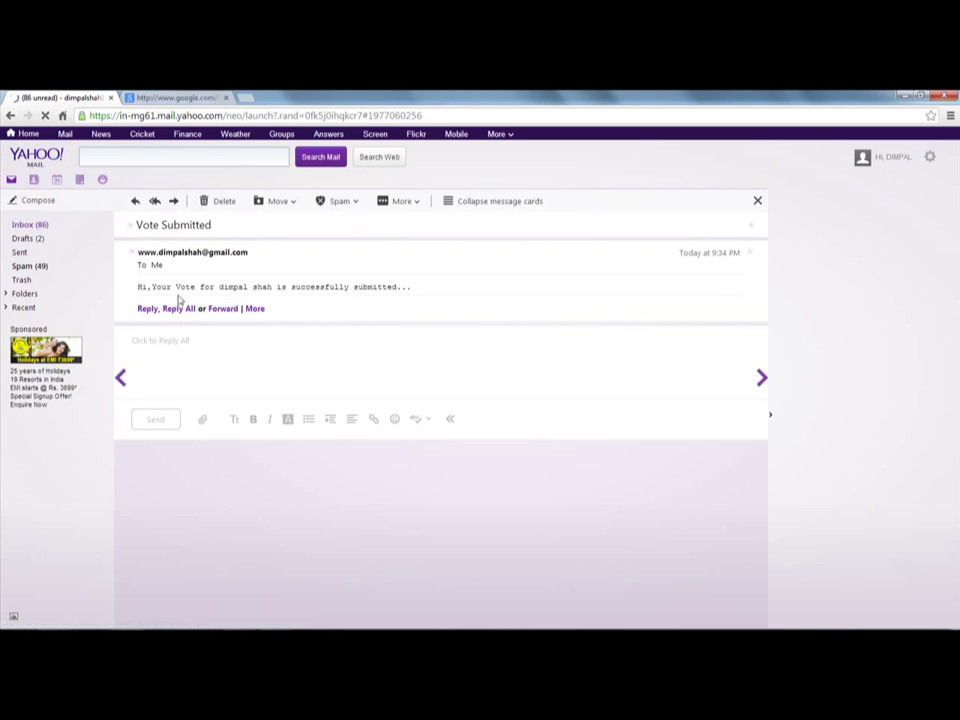
{"action": "left_click_drag", "start_coordinate": [154, 289], "coordinate": [412, 286]}
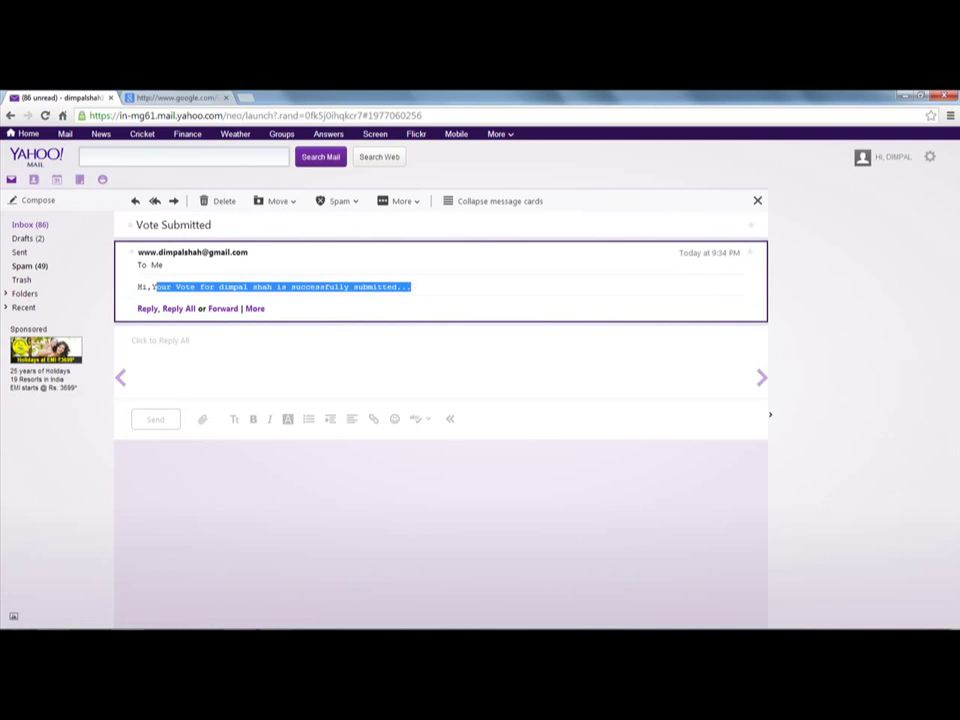
{"action": "left_click", "coordinate": [238, 618]}
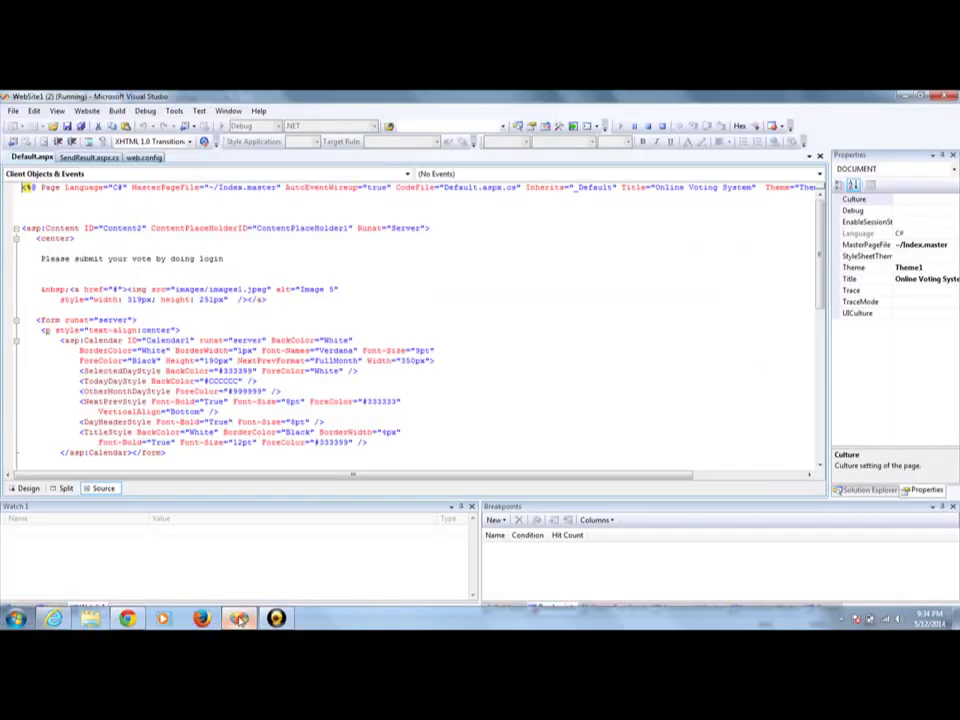
Step: Log the voter out and start typing 'admin' into the Voter_id login field
{"action": "left_click", "coordinate": [54, 618]}
{"action": "left_click", "coordinate": [520, 438]}
{"action": "mouse_move", "coordinate": [805, 278]}
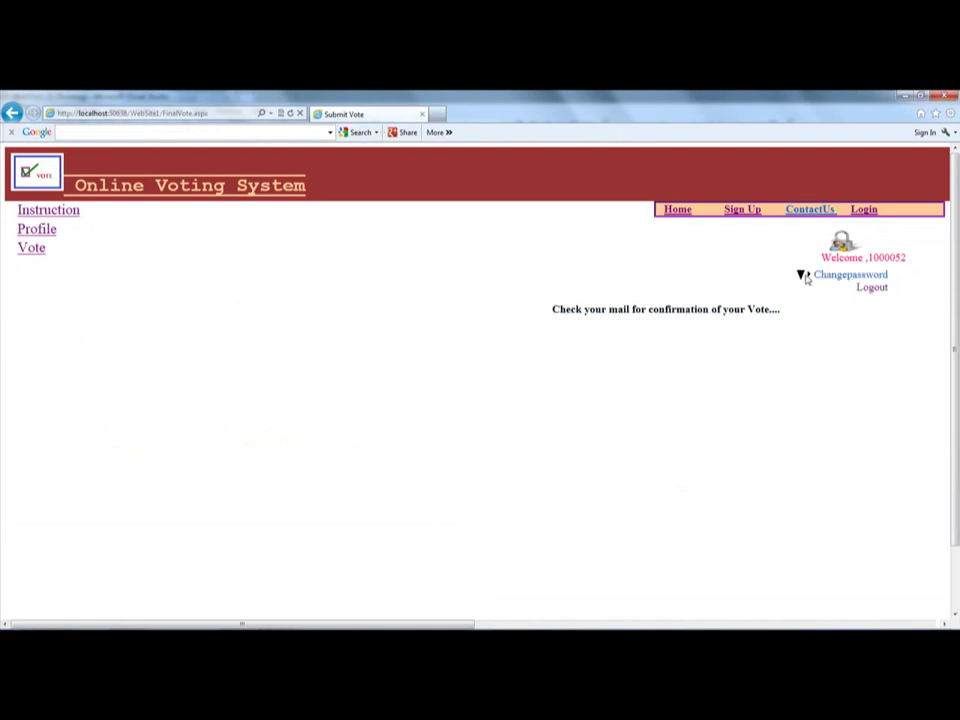
{"action": "left_click", "coordinate": [866, 288]}
{"action": "left_click", "coordinate": [864, 209]}
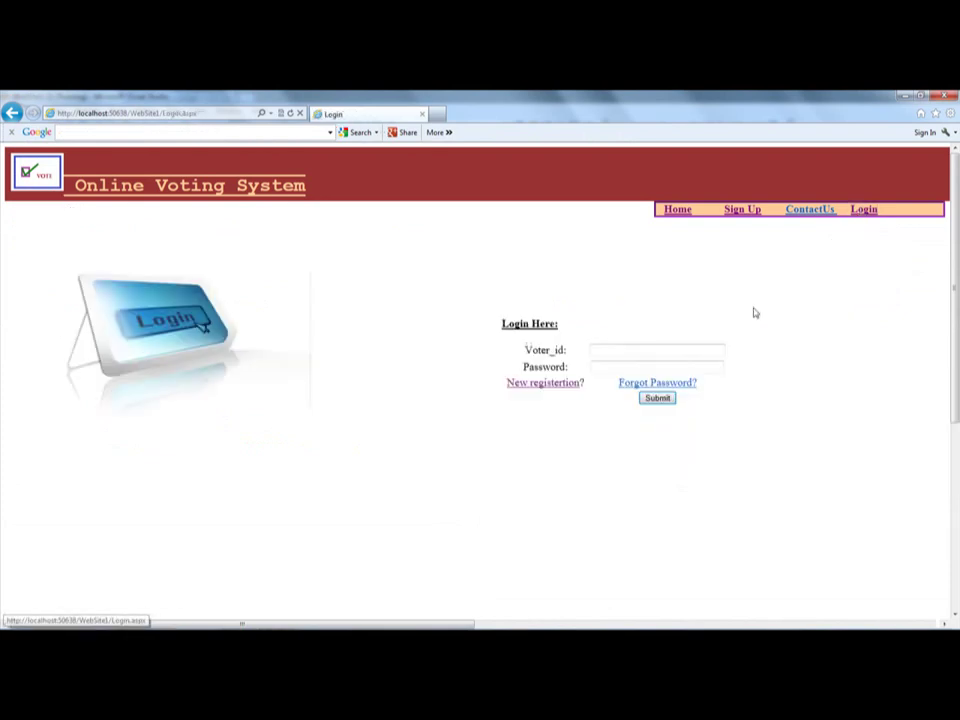
{"action": "left_click", "coordinate": [656, 352]}
{"action": "type", "text": "ad"}
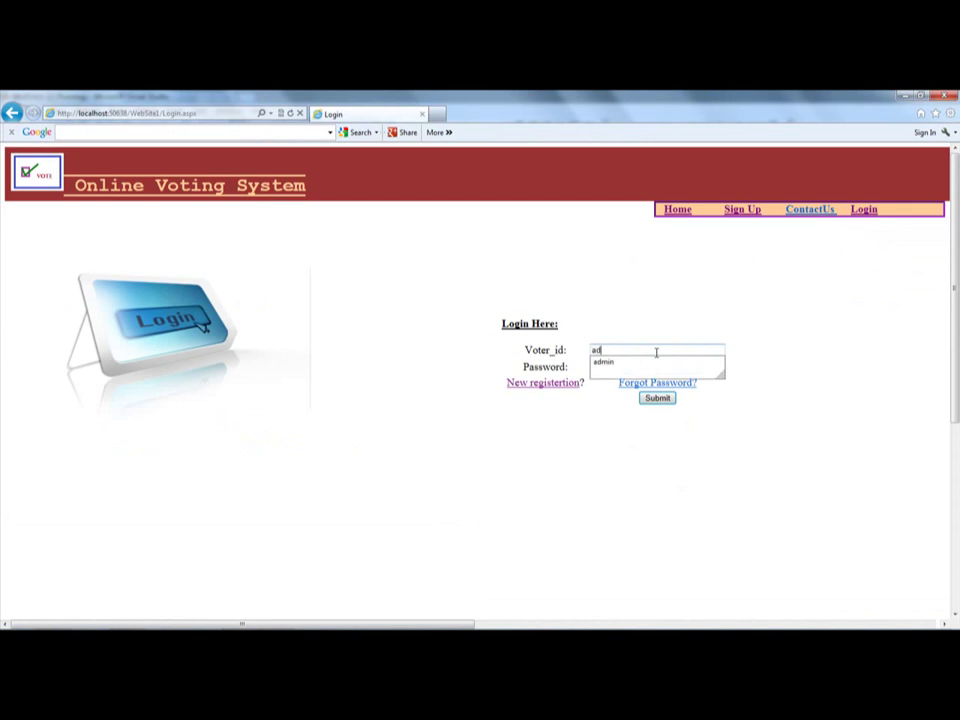
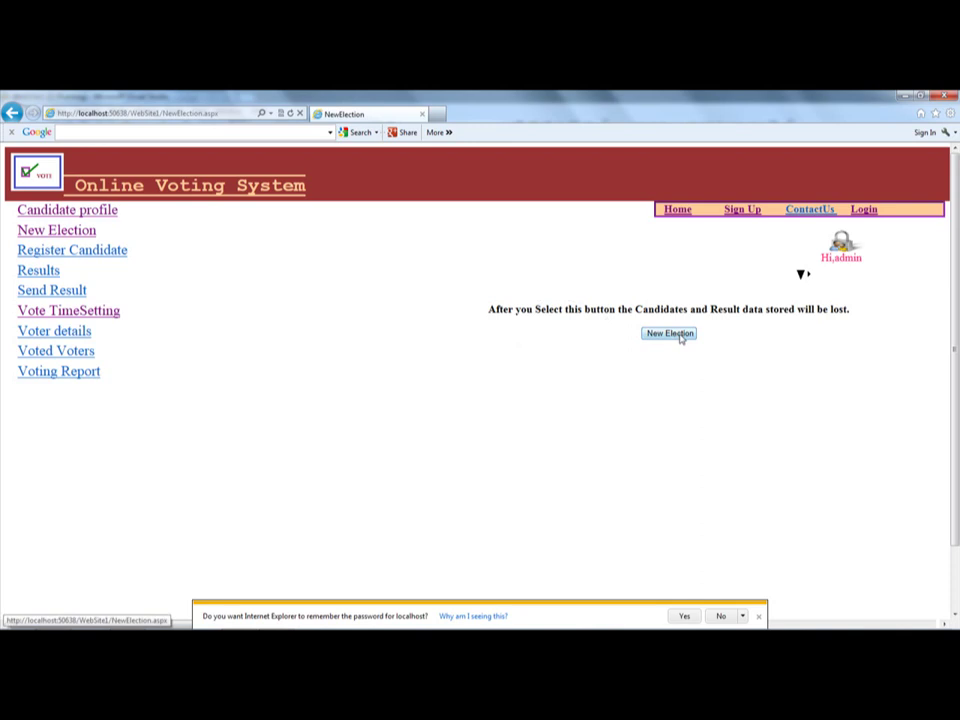
Step: Start a candidate registration with the candidate's name, Female gender and birth date 7/7/1990
{"action": "left_click", "coordinate": [110, 256]}
{"action": "left_click", "coordinate": [610, 335]}
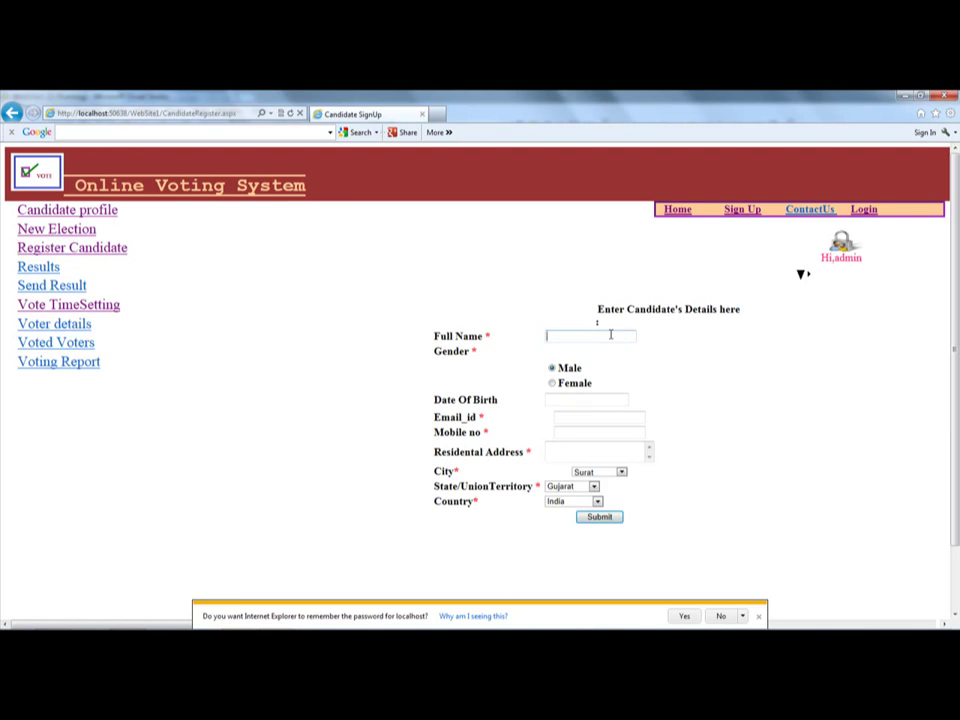
{"action": "left_click", "coordinate": [588, 368]}
{"action": "left_click", "coordinate": [552, 383]}
{"action": "left_click", "coordinate": [553, 397]}
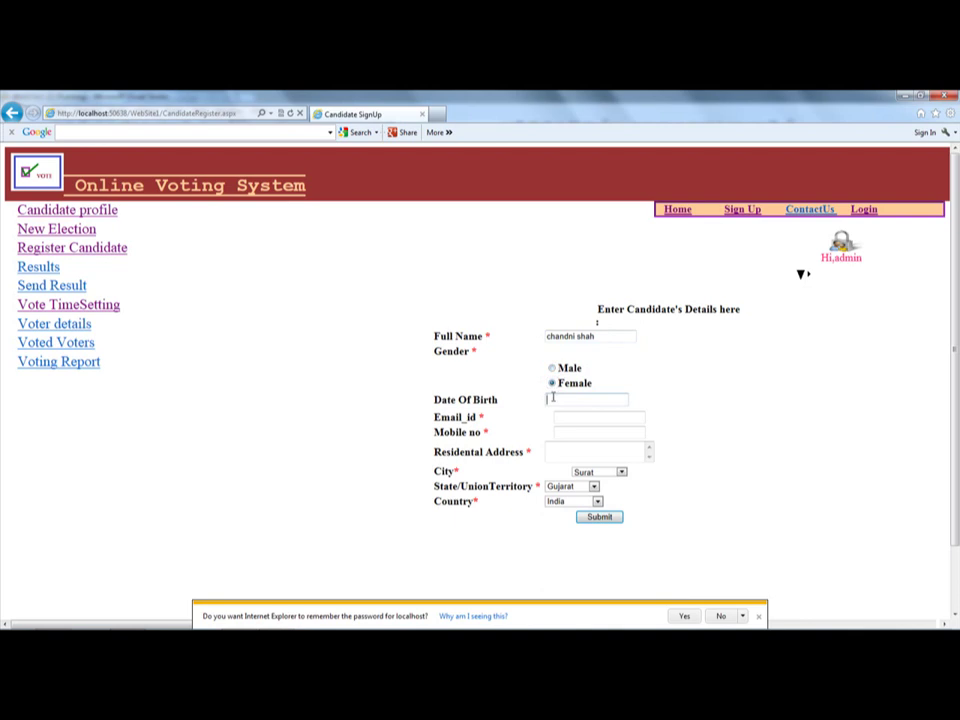
{"action": "type", "text": "7/7/1990"}
Step: Add the candidate's e-mail, mobile number and address 'navsari', then submit the registration
{"action": "key", "text": "Tab"}
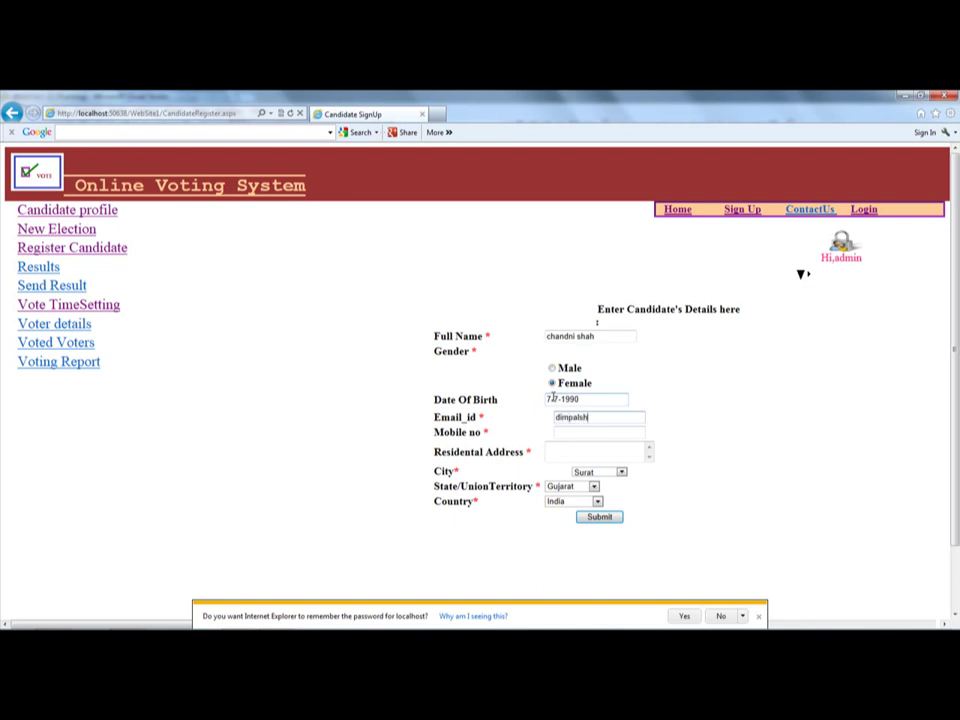
{"action": "key", "text": "Tab"}
{"action": "type", "text": "756777"}
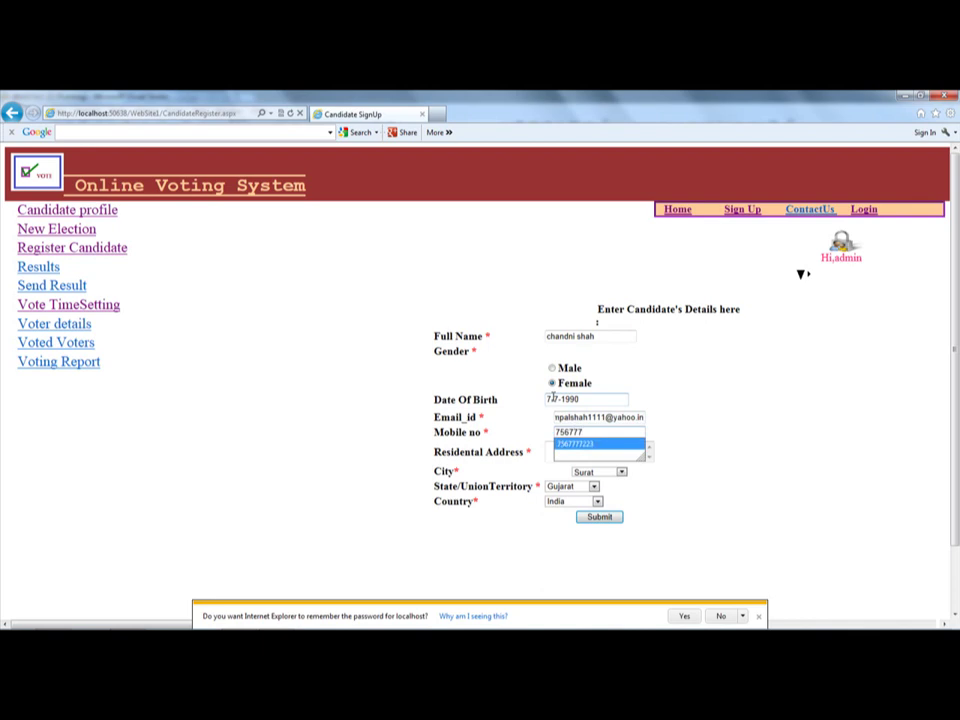
{"action": "key", "text": "Return"}
{"action": "key", "text": "Tab"}
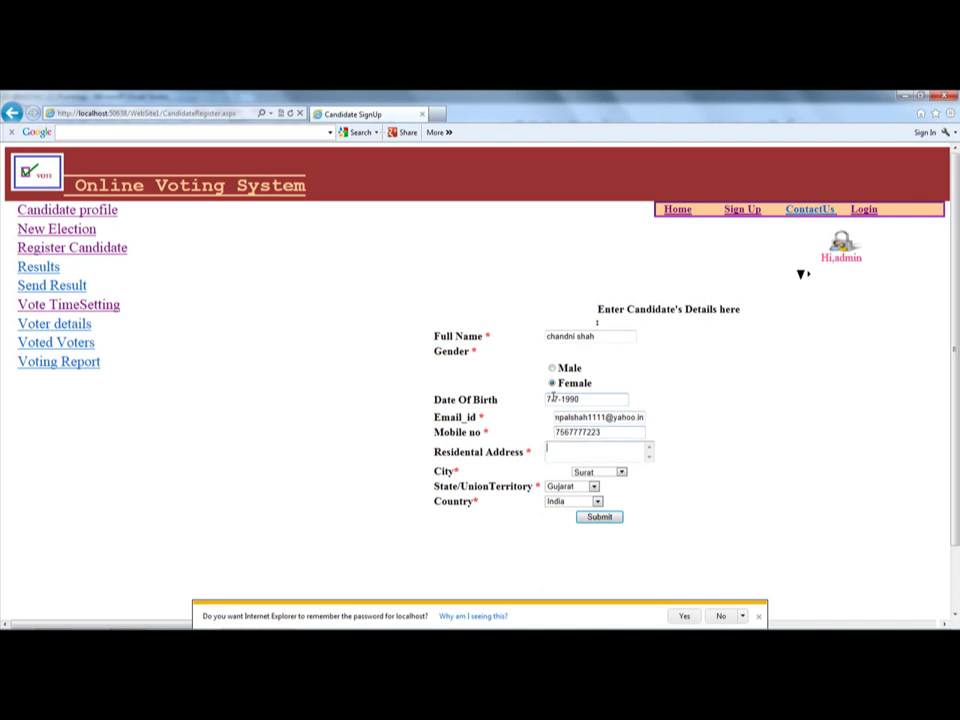
{"action": "type", "text": "navsari"}
{"action": "left_click", "coordinate": [601, 519]}
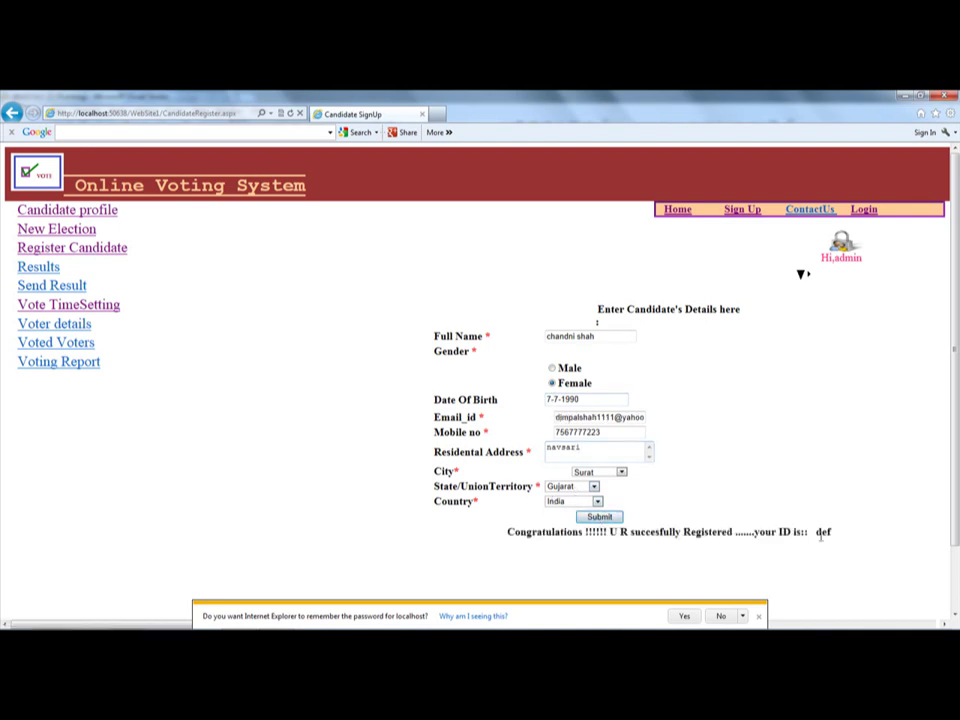
Step: Highlight the confirmation message and new candidate ID, then dismiss the password-saving prompt
{"action": "left_click_drag", "start_coordinate": [831, 532], "coordinate": [505, 532]}
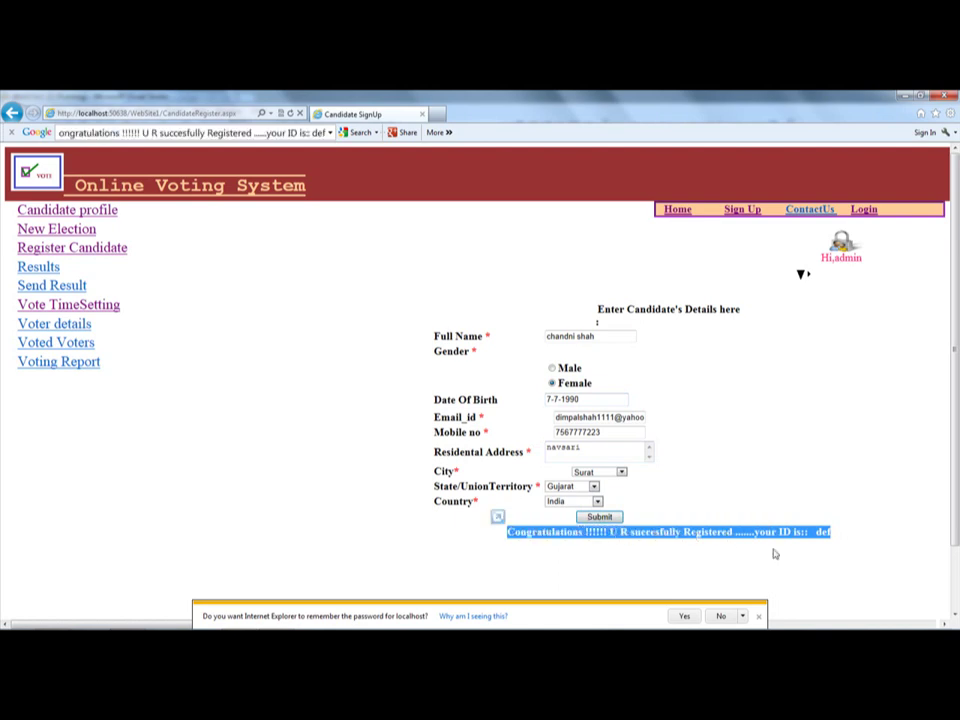
{"action": "left_click", "coordinate": [843, 555]}
{"action": "left_click_drag", "start_coordinate": [815, 532], "coordinate": [835, 532]}
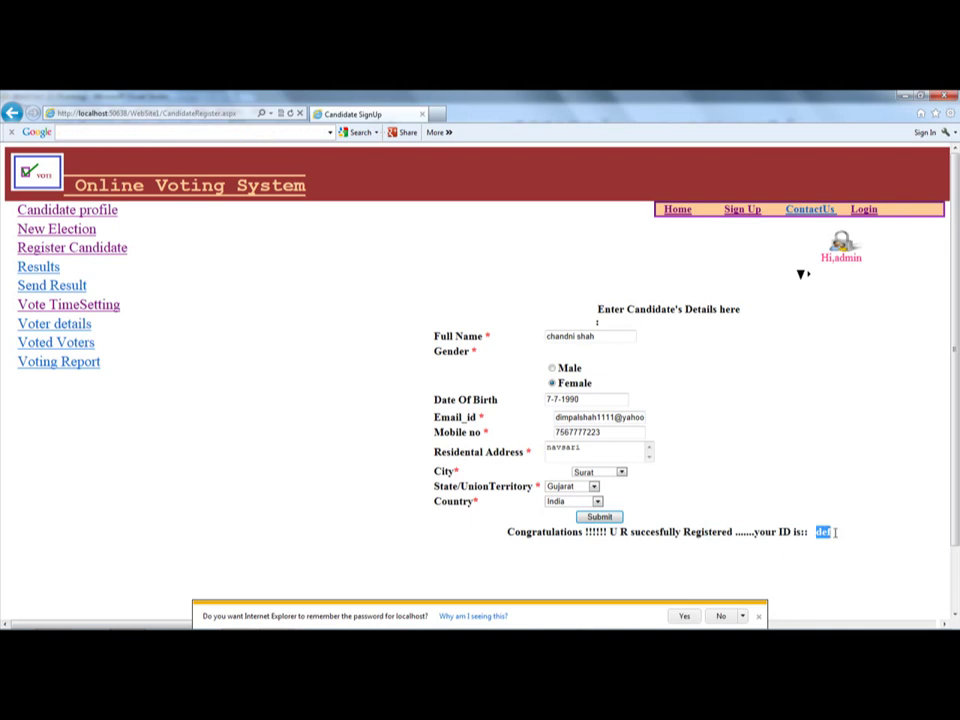
{"action": "left_click", "coordinate": [758, 617]}
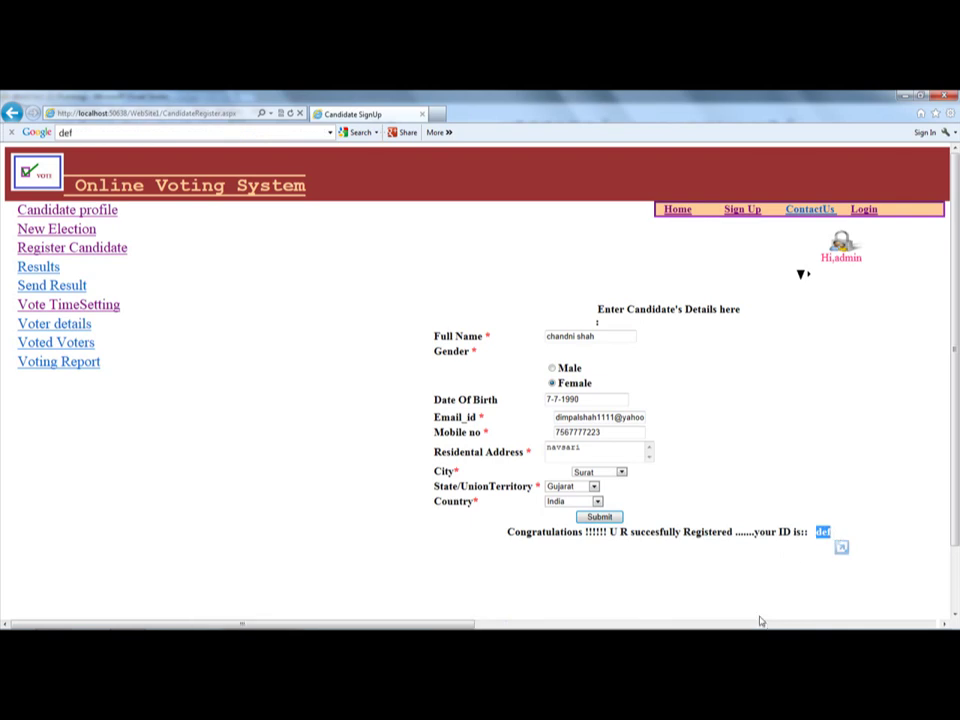
Step: View the election winner on the Results page, then go to the Send Result page
{"action": "left_click", "coordinate": [40, 269]}
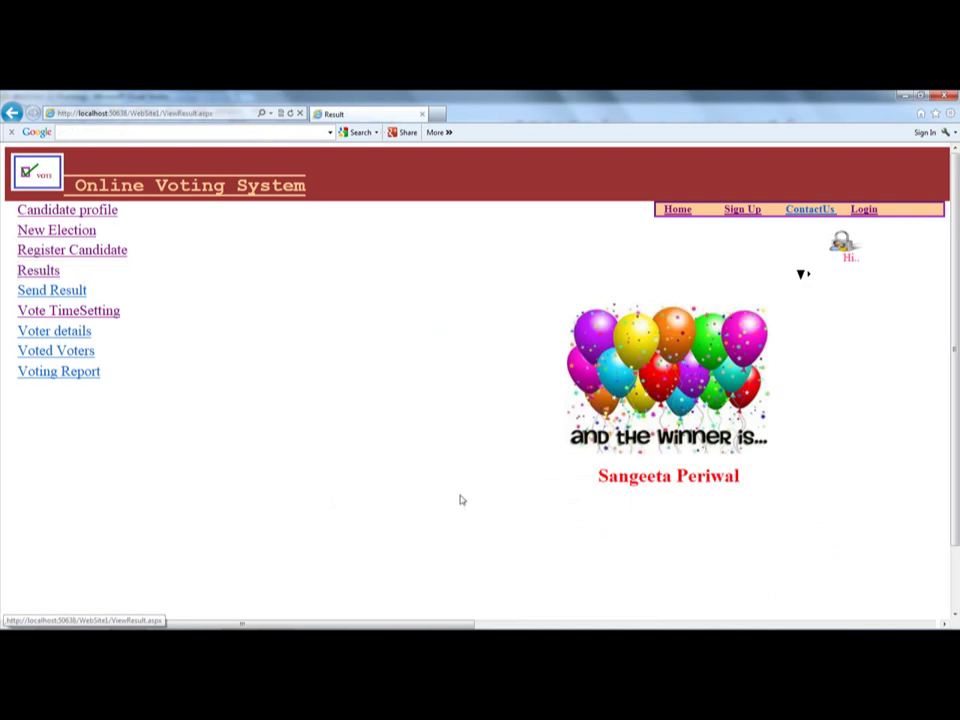
{"action": "left_click_drag", "start_coordinate": [676, 476], "coordinate": [565, 380]}
{"action": "left_click", "coordinate": [440, 438]}
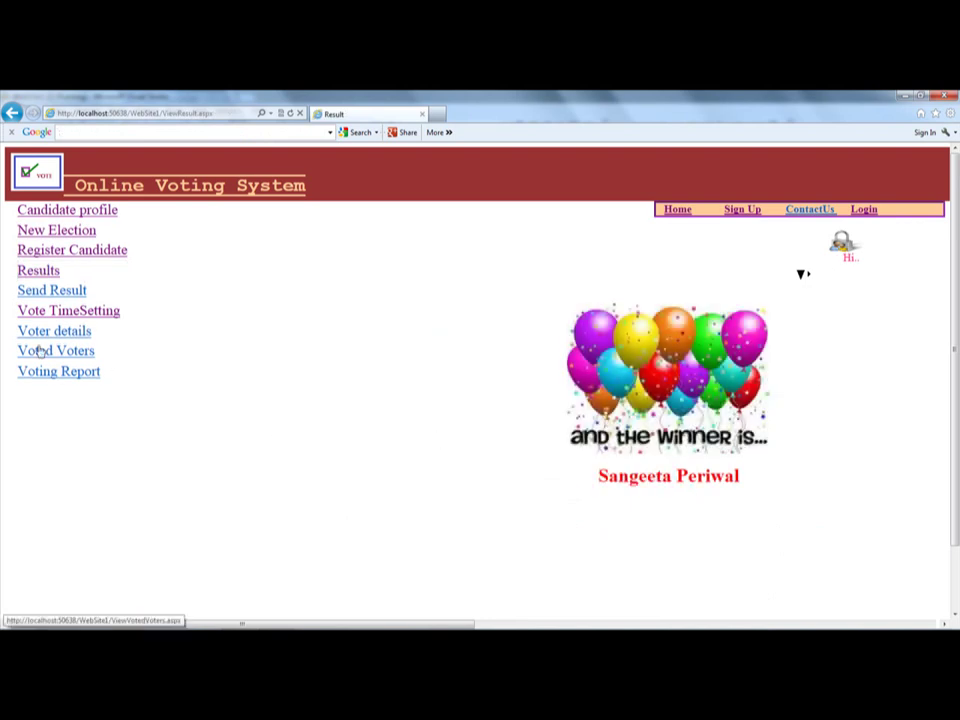
{"action": "left_click", "coordinate": [65, 292]}
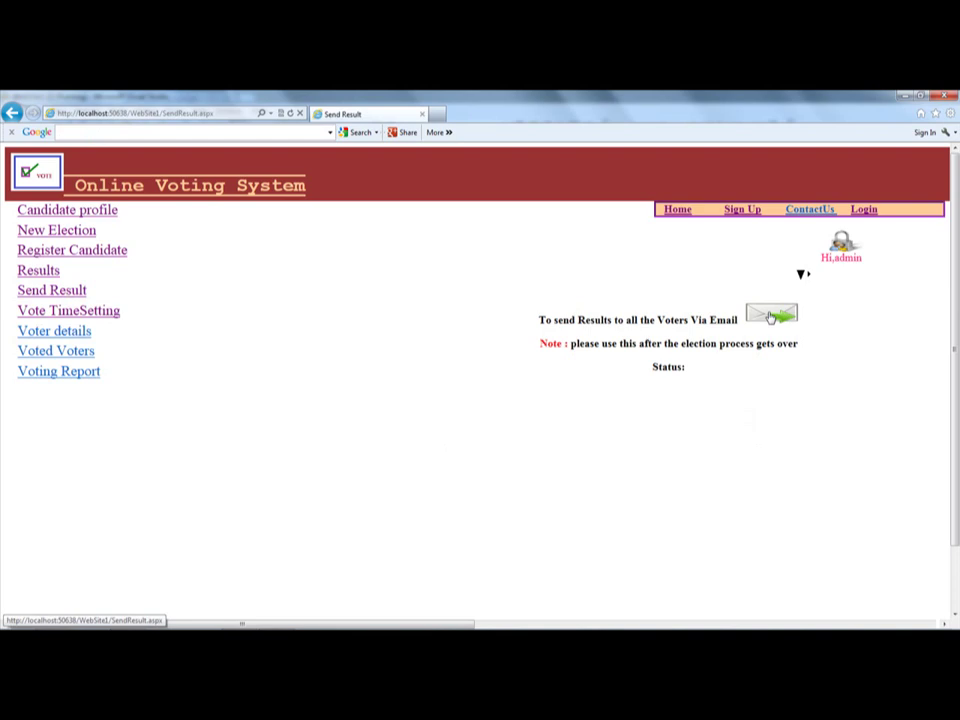
Step: Email the election results to all voters, then open a new Internet Explorer tab
{"action": "left_click", "coordinate": [771, 316]}
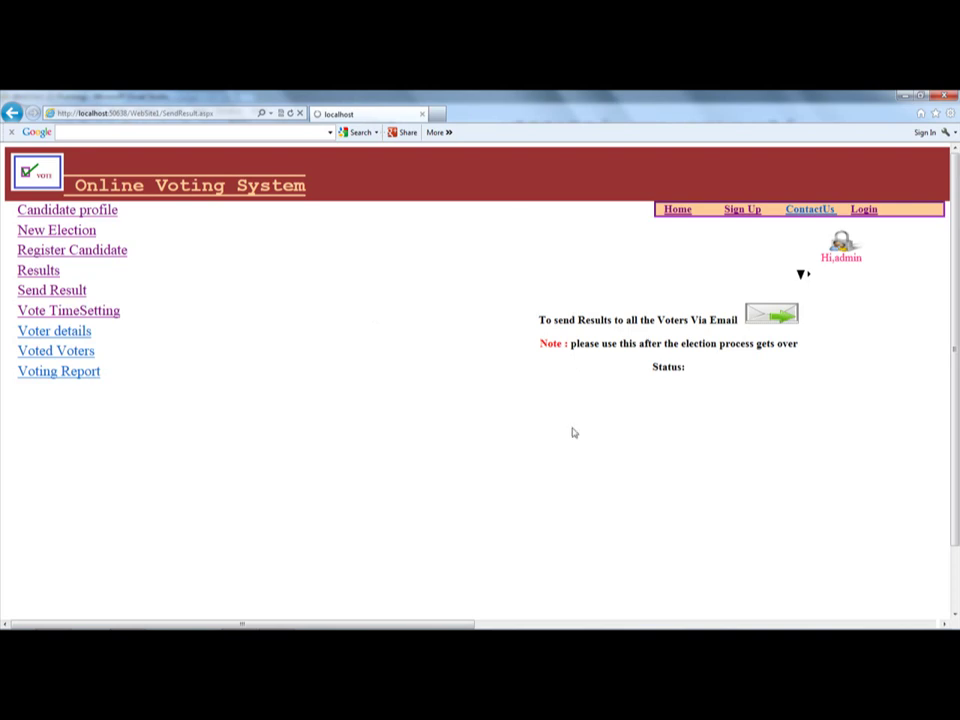
{"action": "left_click", "coordinate": [441, 114]}
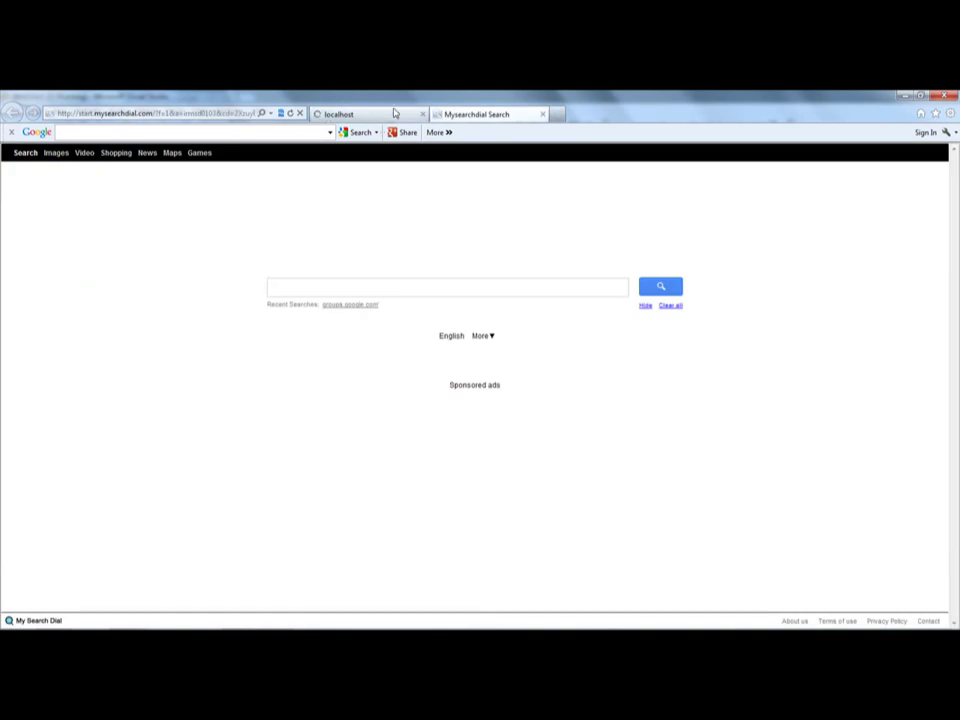
Step: Load the Send Result page's address in the second tab
{"action": "left_click", "coordinate": [240, 114]}
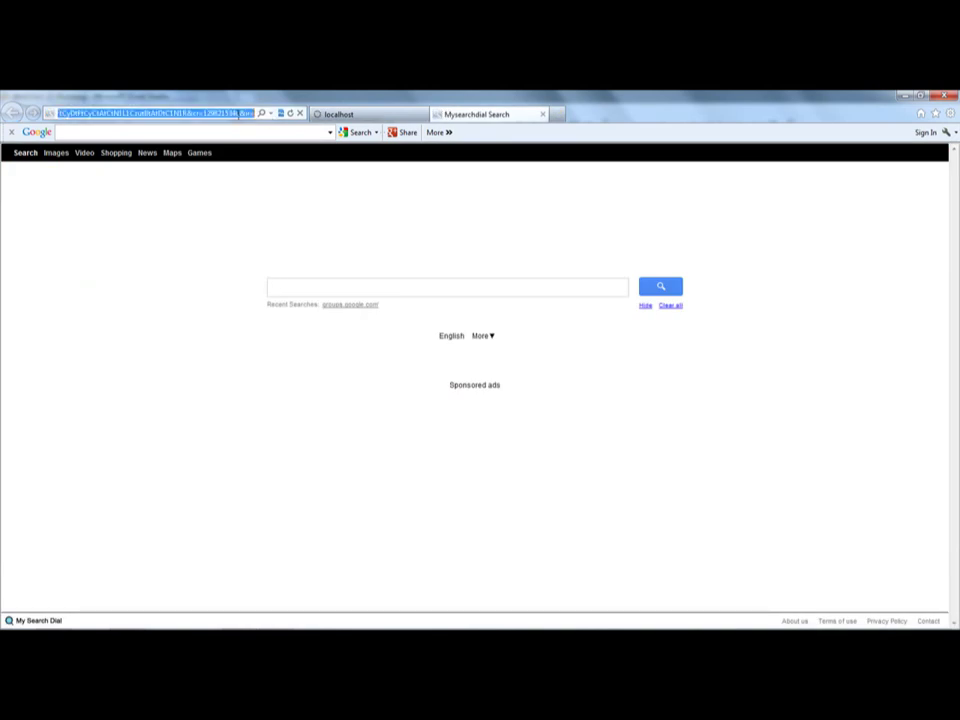
{"action": "left_click", "coordinate": [338, 114]}
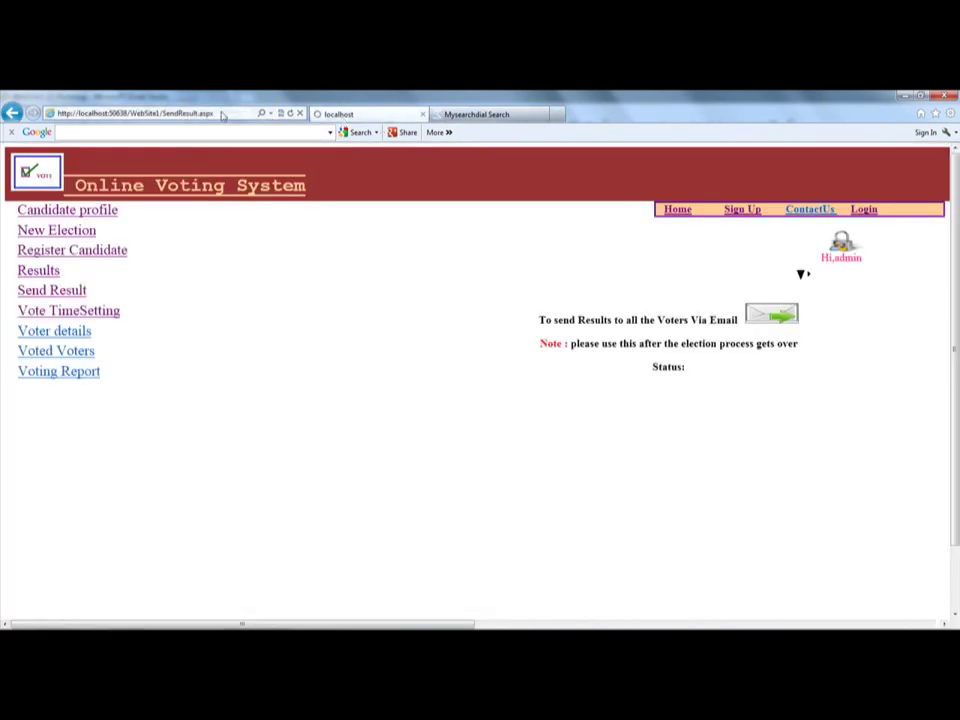
{"action": "left_click", "coordinate": [171, 114]}
{"action": "key", "text": "ctrl+c"}
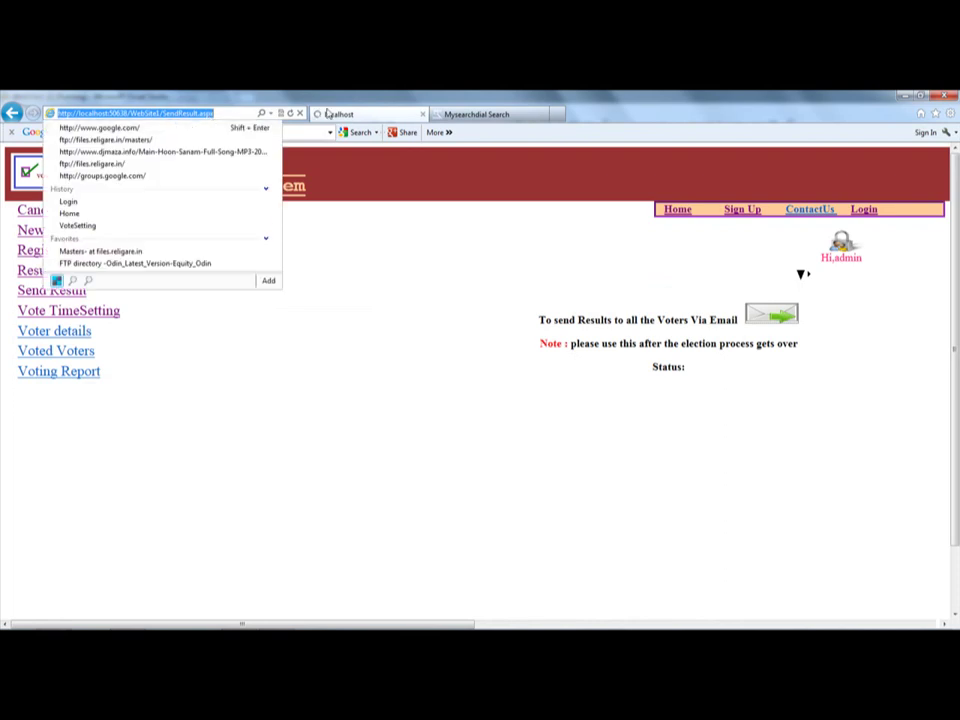
{"action": "left_click", "coordinate": [455, 114]}
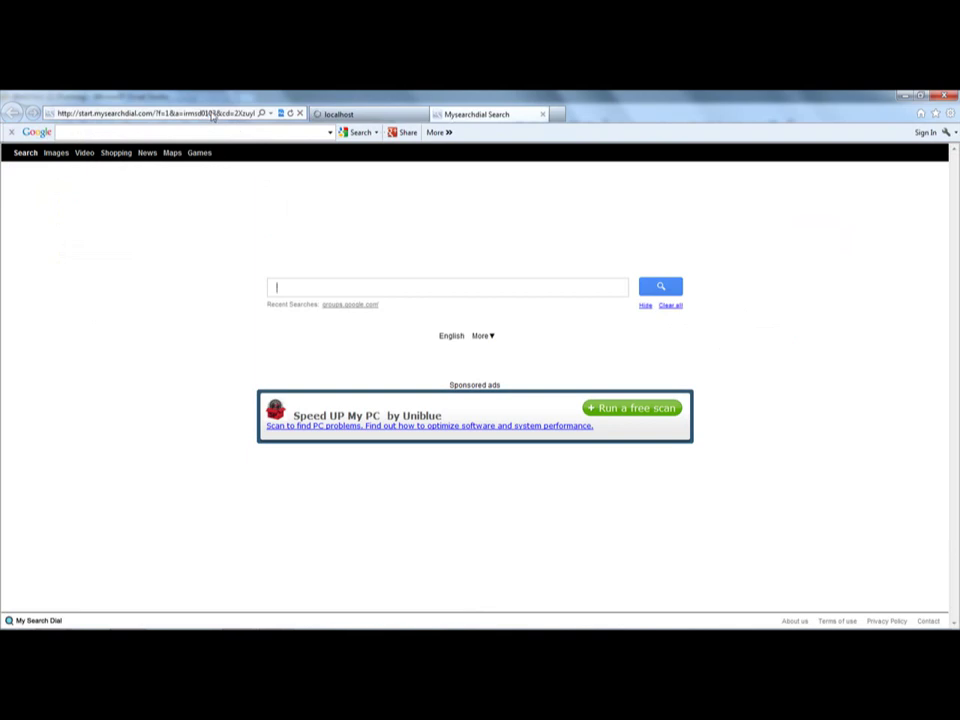
{"action": "left_click", "coordinate": [212, 113]}
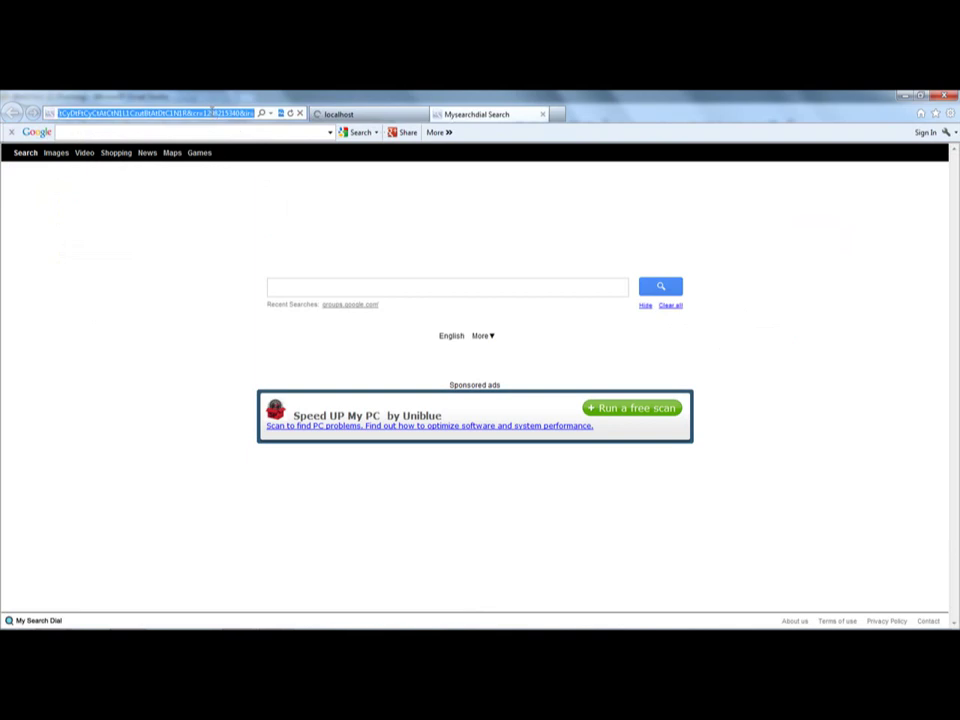
{"action": "key", "text": "ctrl+v"}
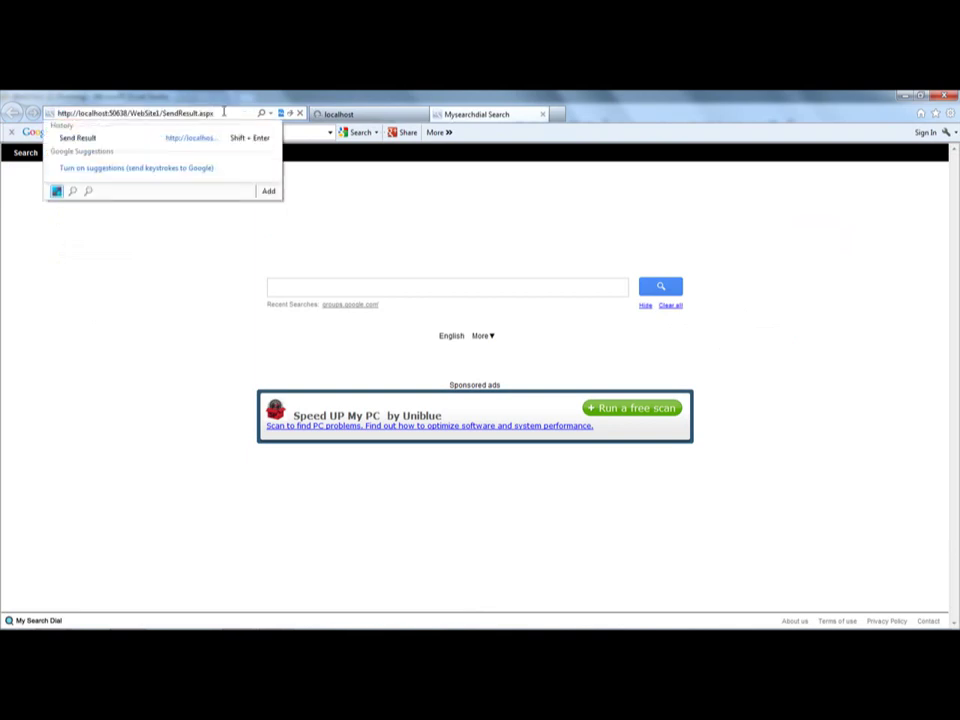
{"action": "key", "text": "Return"}
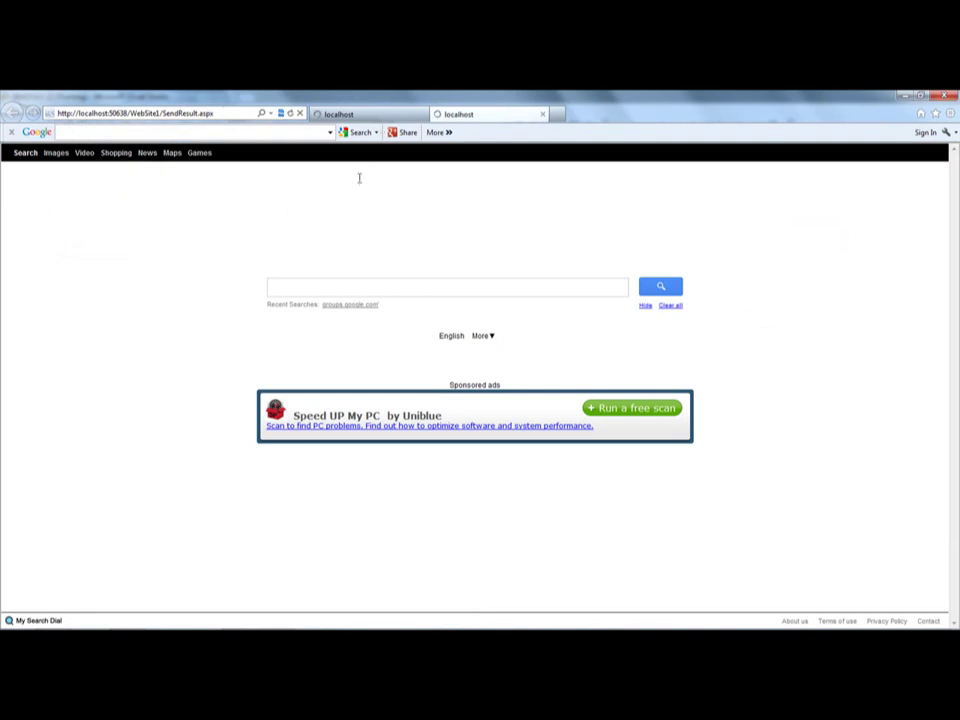
Step: Change the second tab's address to WebSite1/Login.aspx to reach the login page
{"action": "left_click", "coordinate": [226, 112]}
{"action": "key", "text": "BackSpace"}
{"action": "key", "text": "BackSpace"}
{"action": "key", "text": "BackSpace"}
{"action": "key", "text": "BackSpace"}
{"action": "key", "text": "BackSpace"}
{"action": "key", "text": "BackSpace"}
{"action": "key", "text": "BackSpace"}
{"action": "key", "text": "BackSpace"}
{"action": "key", "text": "BackSpace"}
{"action": "key", "text": "BackSpace"}
{"action": "key", "text": "BackSpace"}
{"action": "key", "text": "BackSpace"}
{"action": "key", "text": "BackSpace"}
{"action": "key", "text": "BackSpace"}
{"action": "key", "text": "BackSpace"}
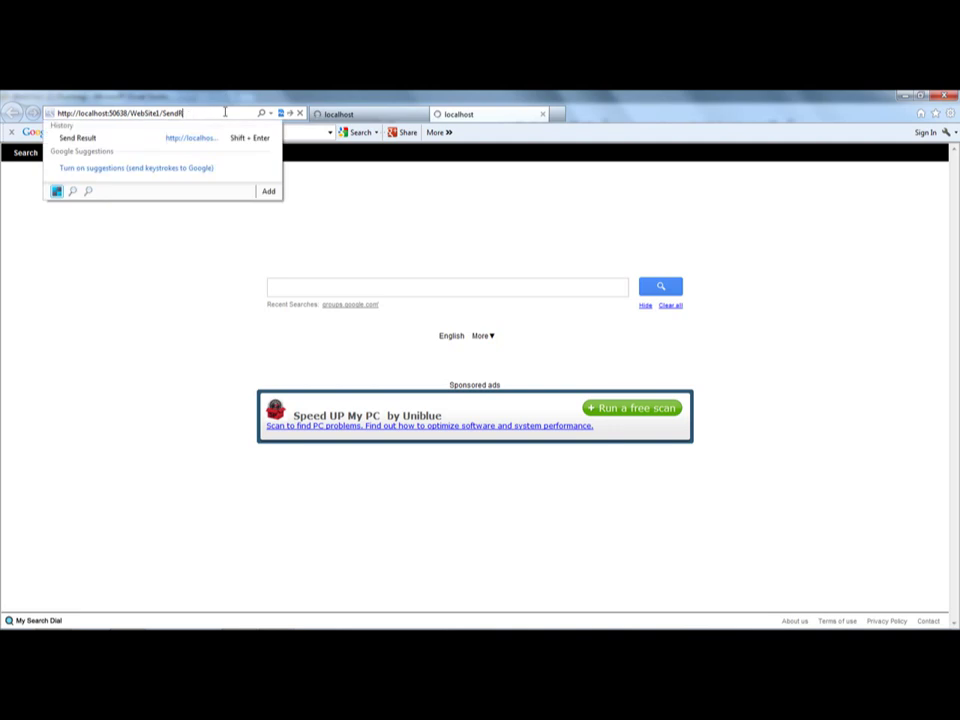
{"action": "key", "text": "Escape"}
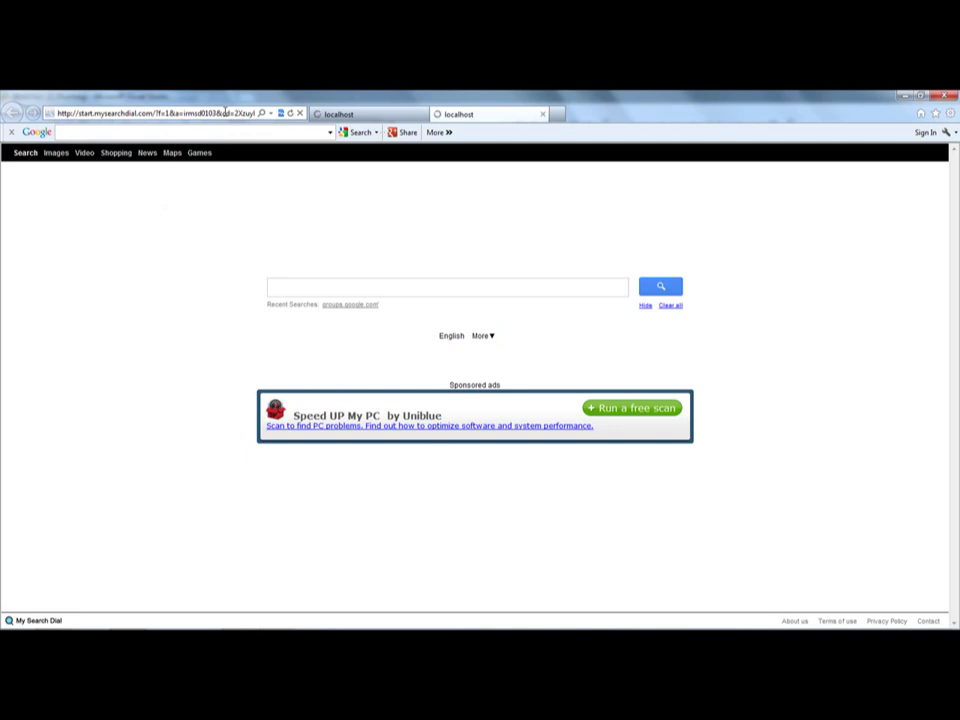
{"action": "left_click", "coordinate": [226, 112]}
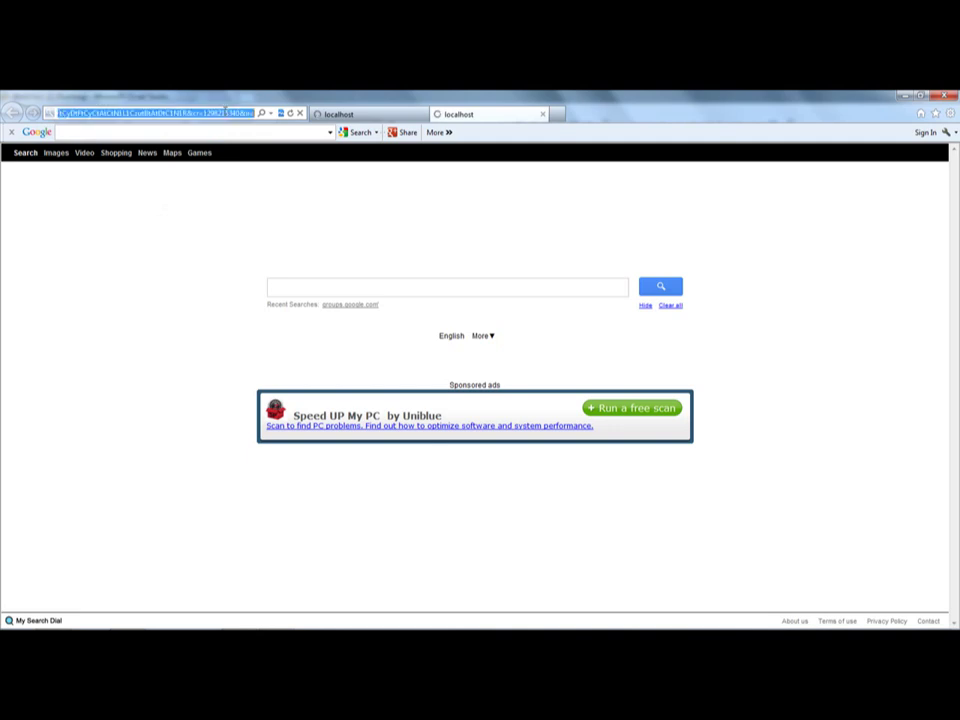
{"action": "key", "text": "ctrl+v"}
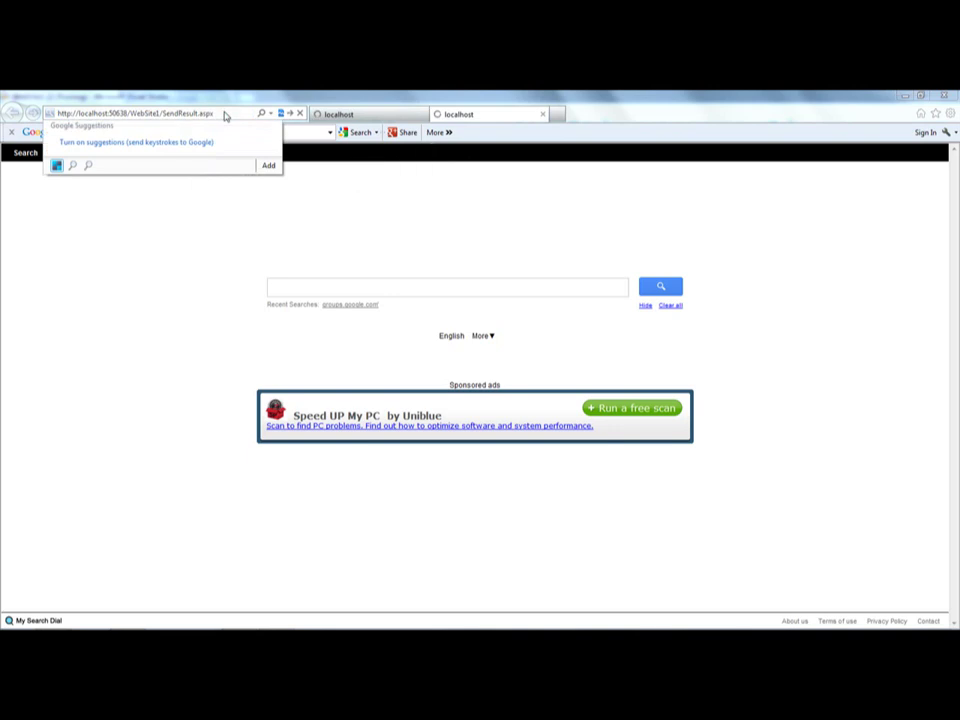
{"action": "key", "text": "BackSpace"}
{"action": "key", "text": "BackSpace"}
{"action": "key", "text": "BackSpace"}
{"action": "key", "text": "BackSpace"}
{"action": "key", "text": "BackSpace"}
{"action": "key", "text": "BackSpace"}
{"action": "key", "text": "BackSpace"}
{"action": "key", "text": "BackSpace"}
{"action": "key", "text": "BackSpace"}
{"action": "key", "text": "BackSpace"}
{"action": "key", "text": "BackSpace"}
{"action": "key", "text": "BackSpace"}
{"action": "key", "text": "BackSpace"}
{"action": "key", "text": "BackSpace"}
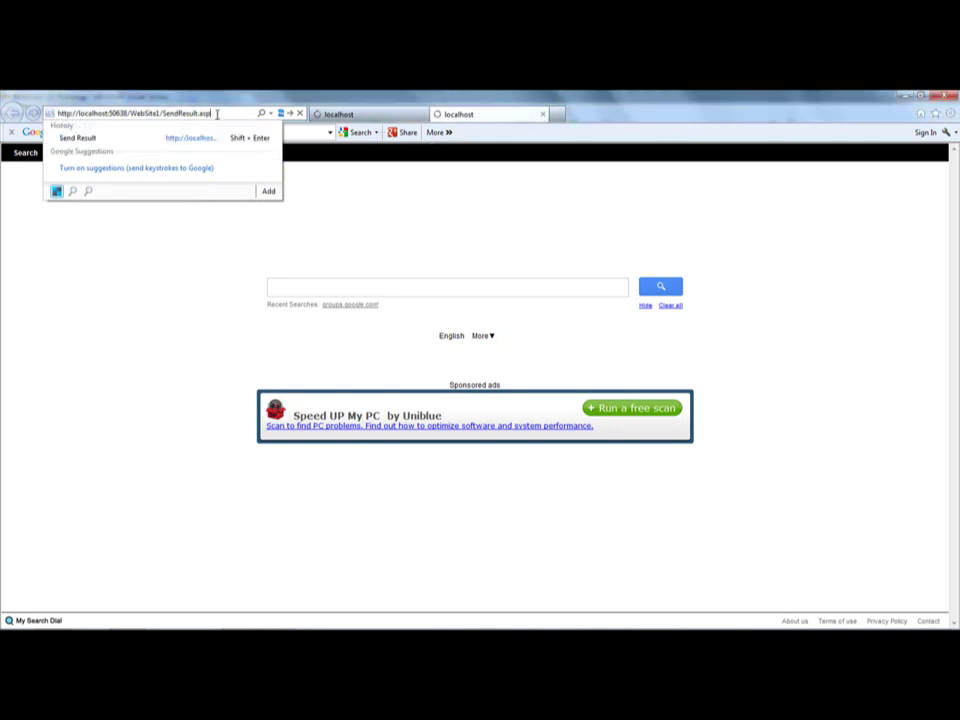
{"action": "key", "text": "BackSpace"}
{"action": "key", "text": "BackSpace"}
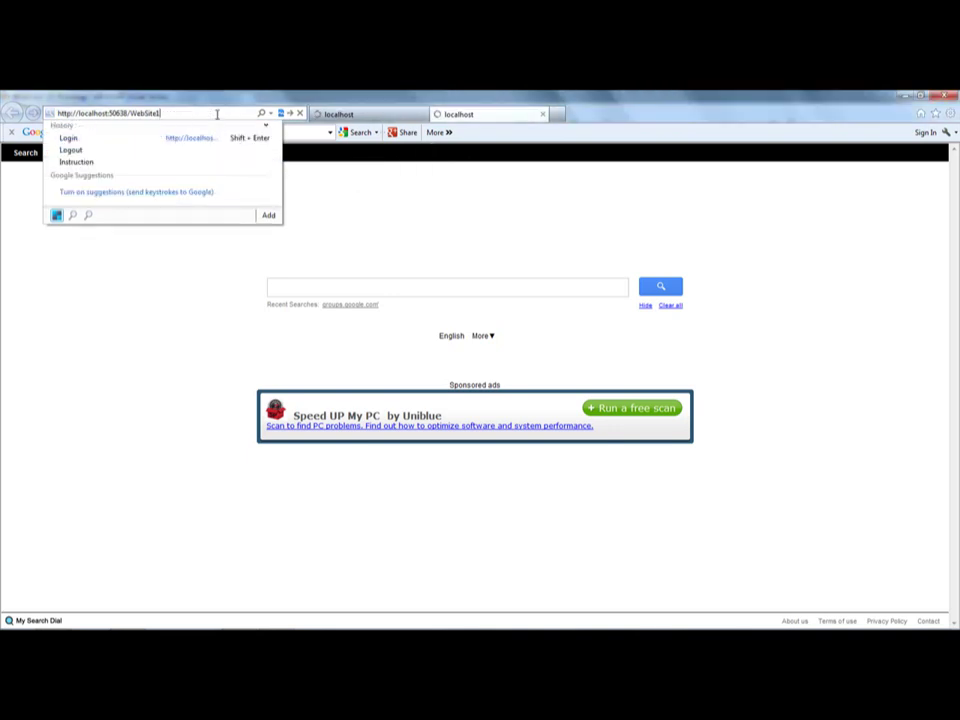
{"action": "key", "text": "Down"}
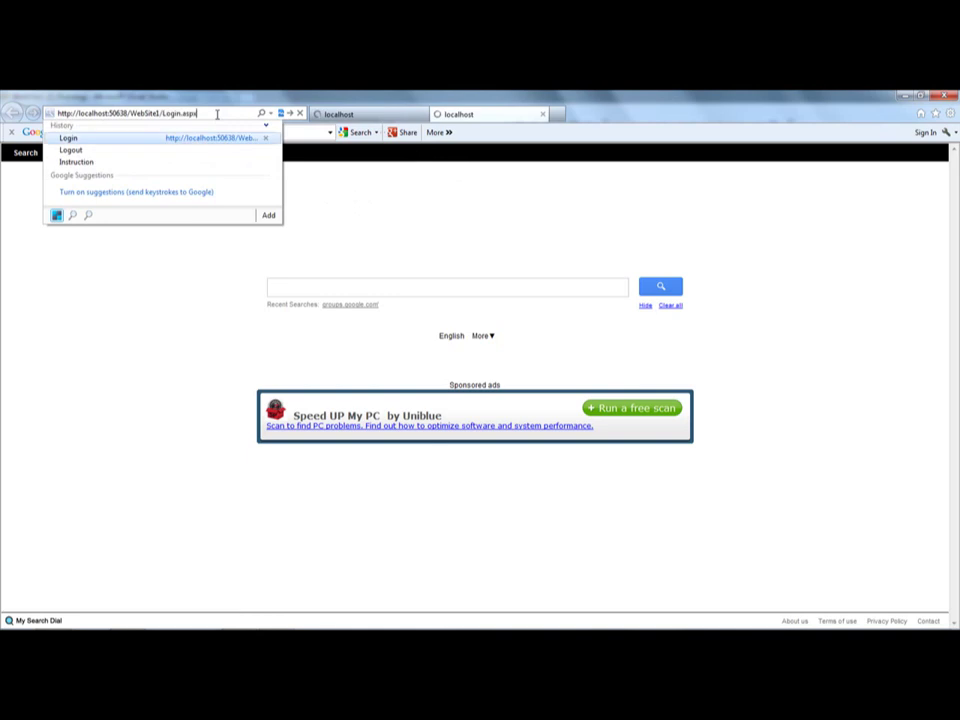
{"action": "key", "text": "Escape"}
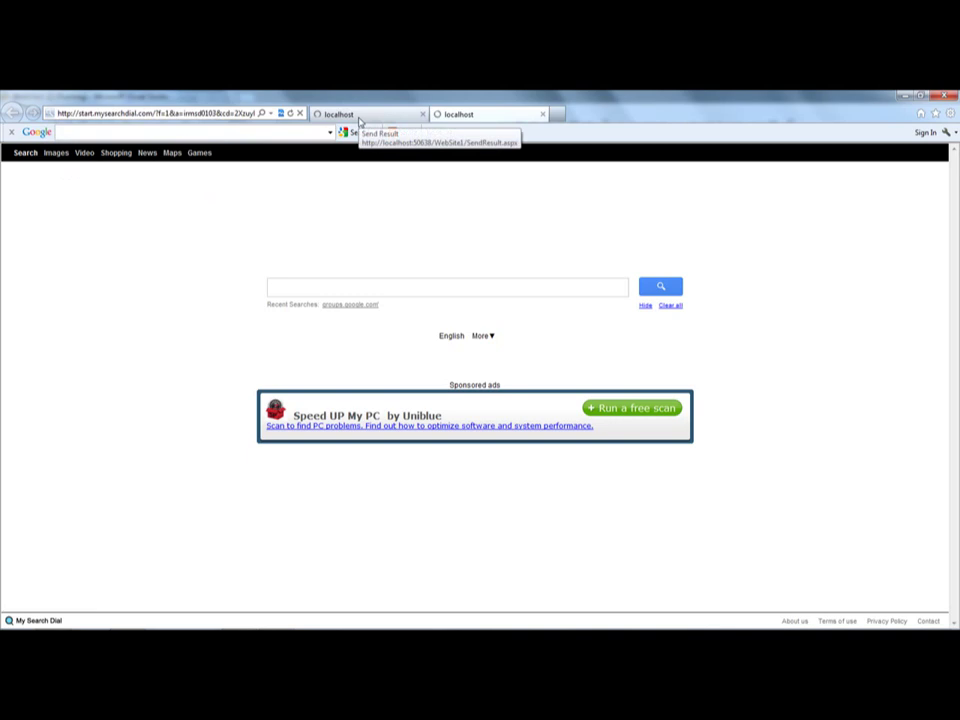
{"action": "left_click", "coordinate": [359, 118]}
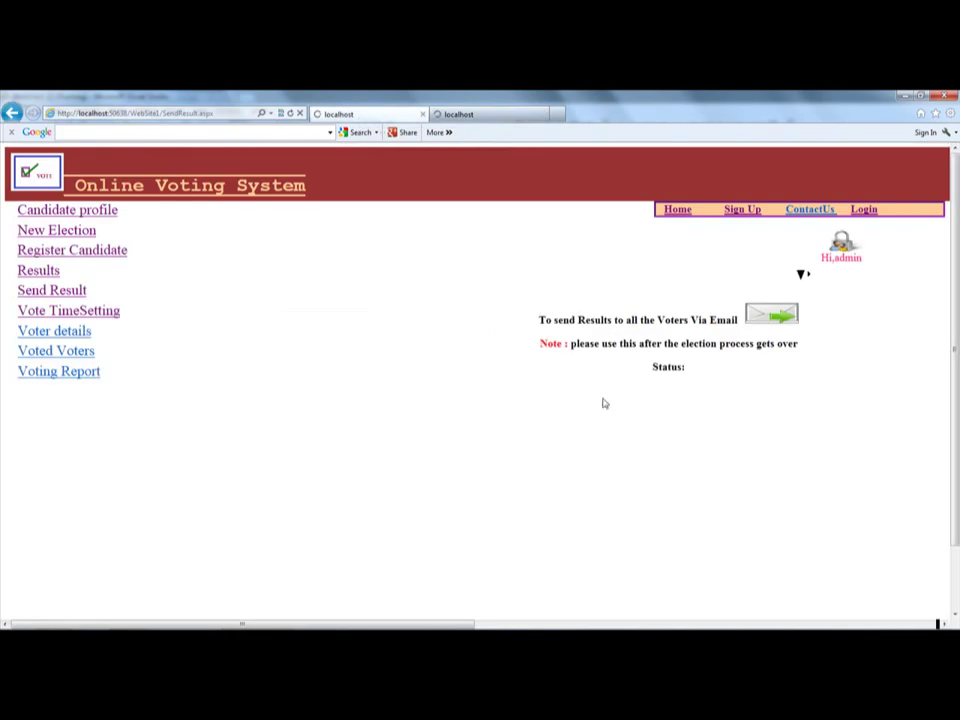
{"action": "left_click", "coordinate": [462, 116]}
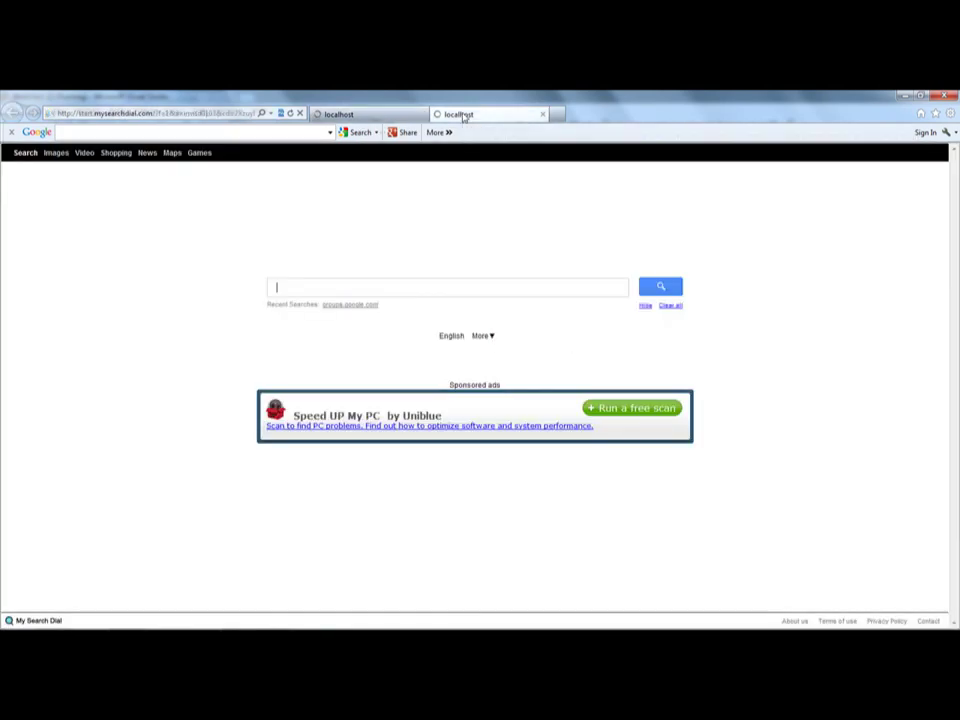
{"action": "left_click", "coordinate": [214, 117]}
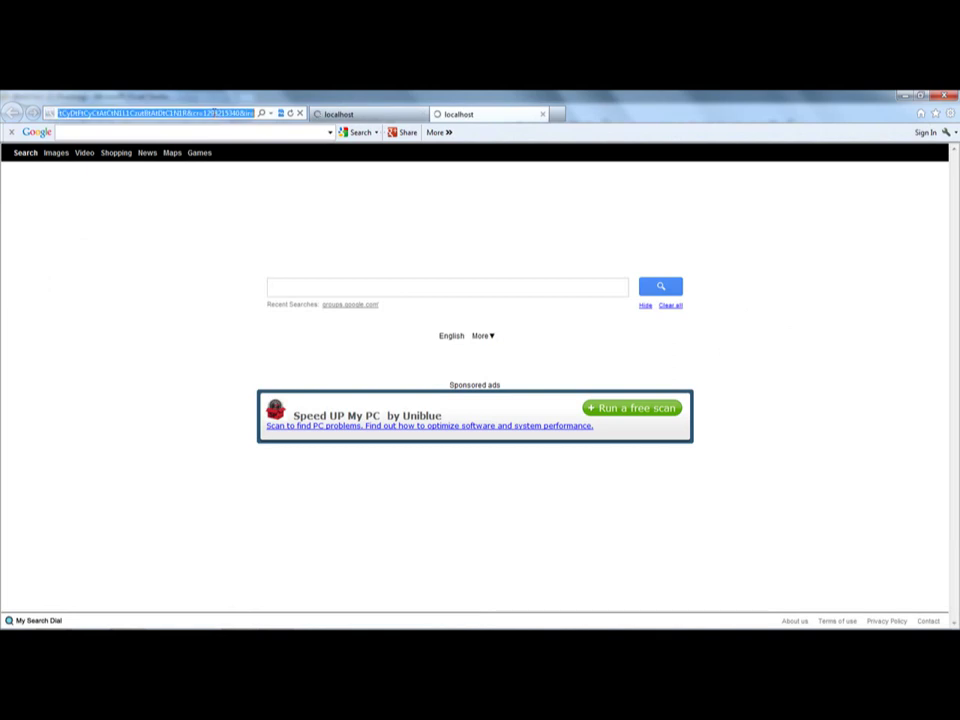
{"action": "left_click", "coordinate": [335, 116]}
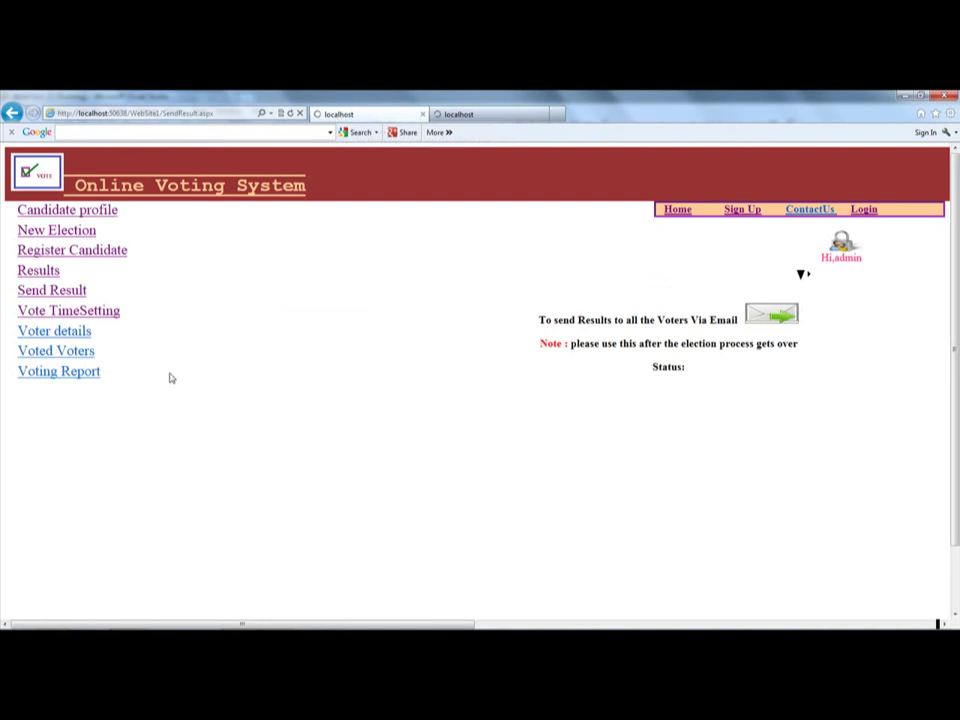
{"action": "left_click", "coordinate": [492, 116]}
Step: Enter 'admin' as the Voter_id and move to the Password field
{"action": "left_click", "coordinate": [592, 349]}
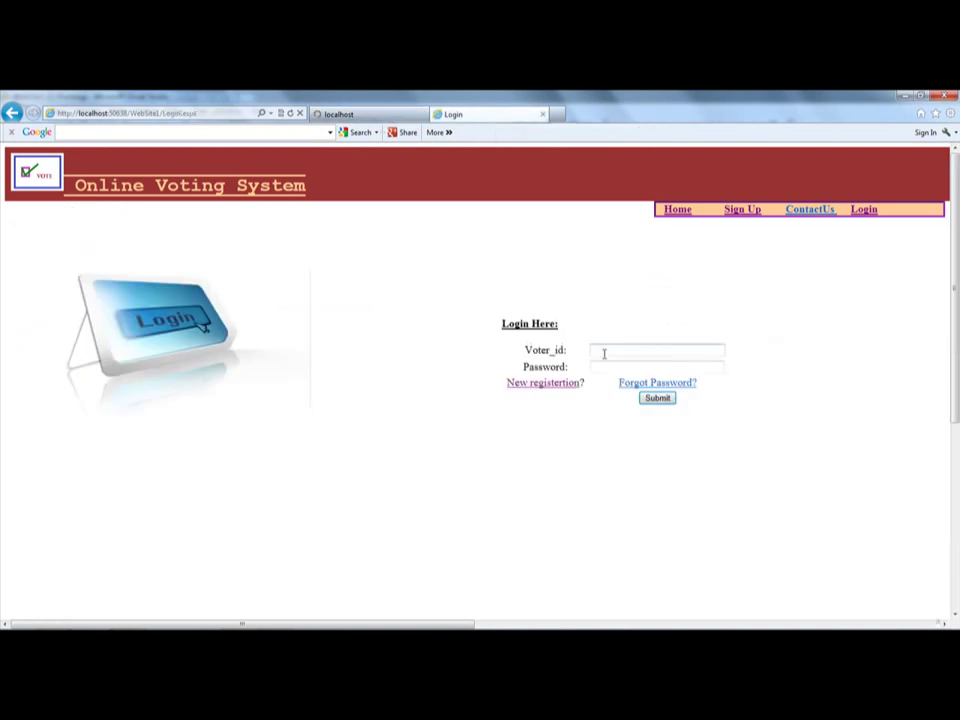
{"action": "type", "text": "ad"}
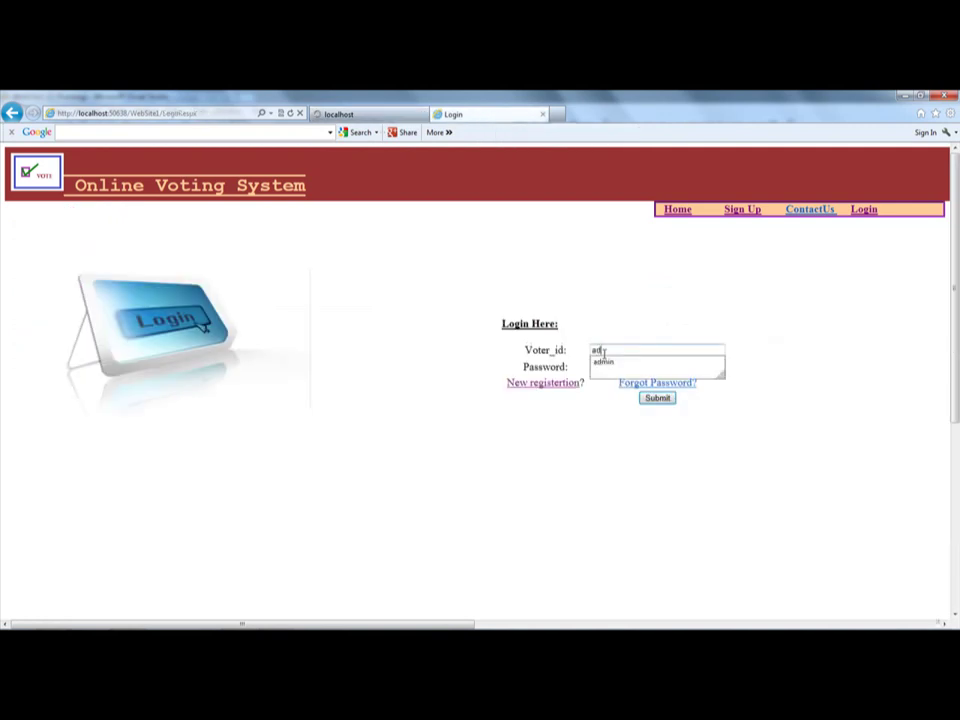
{"action": "key", "text": "Down"}
{"action": "key", "text": "Tab"}
Step: Log in with the admin password, check Vote TimeSetting, then open the Voter details table
{"action": "type", "text": "1234"}
{"action": "key", "text": "Return"}
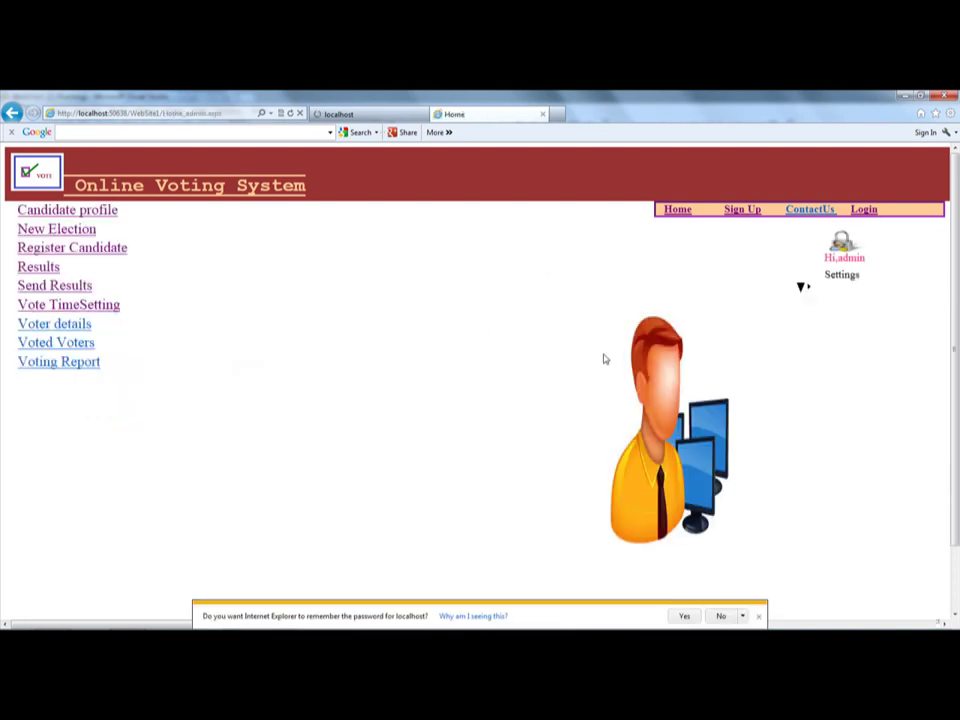
{"action": "left_click", "coordinate": [83, 306]}
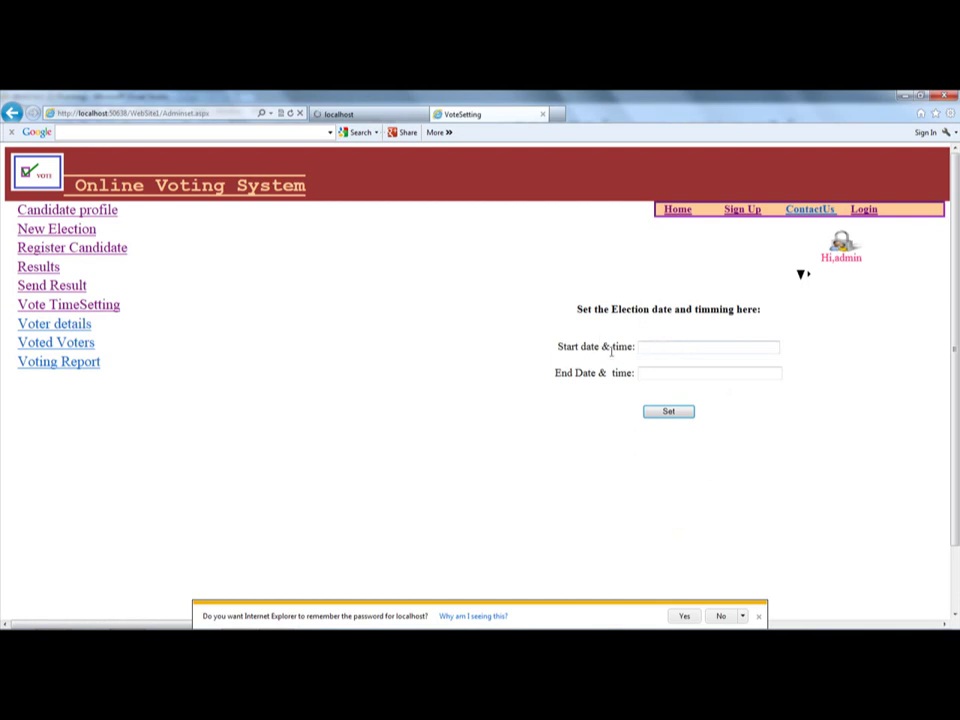
{"action": "left_click", "coordinate": [75, 330]}
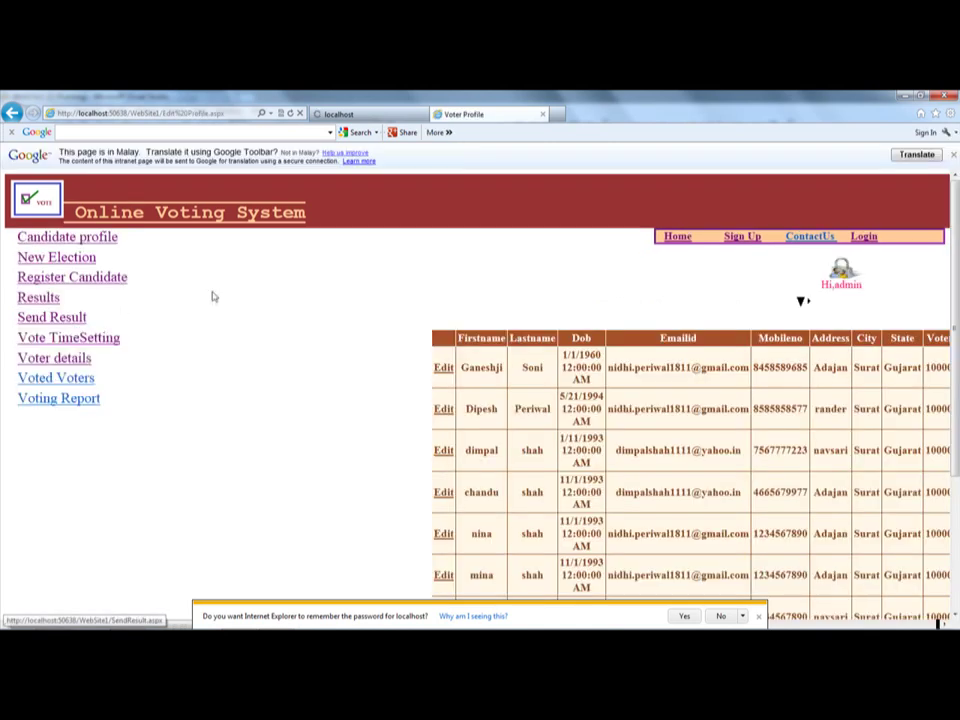
Step: Check the Voted Voters list, then open the Voting Report (52 registered, 31 voted, 59.61539%)
{"action": "scroll", "coordinate": [922, 345], "scroll_direction": "up", "scroll_amount": 2}
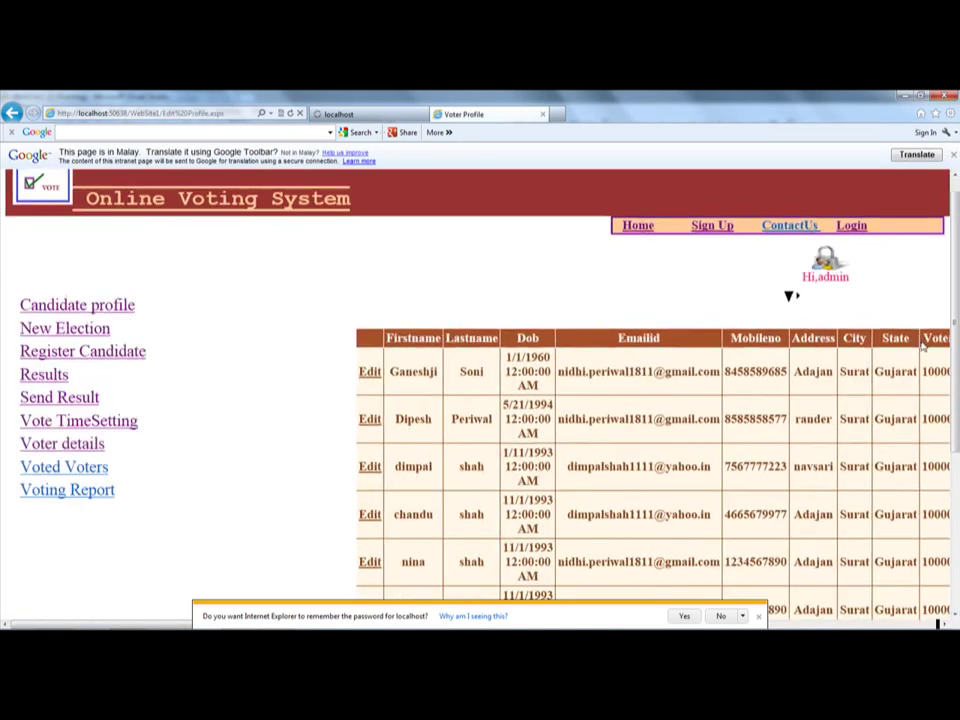
{"action": "left_click", "coordinate": [87, 468]}
{"action": "scroll", "coordinate": [84, 474], "scroll_direction": "down", "scroll_amount": 2}
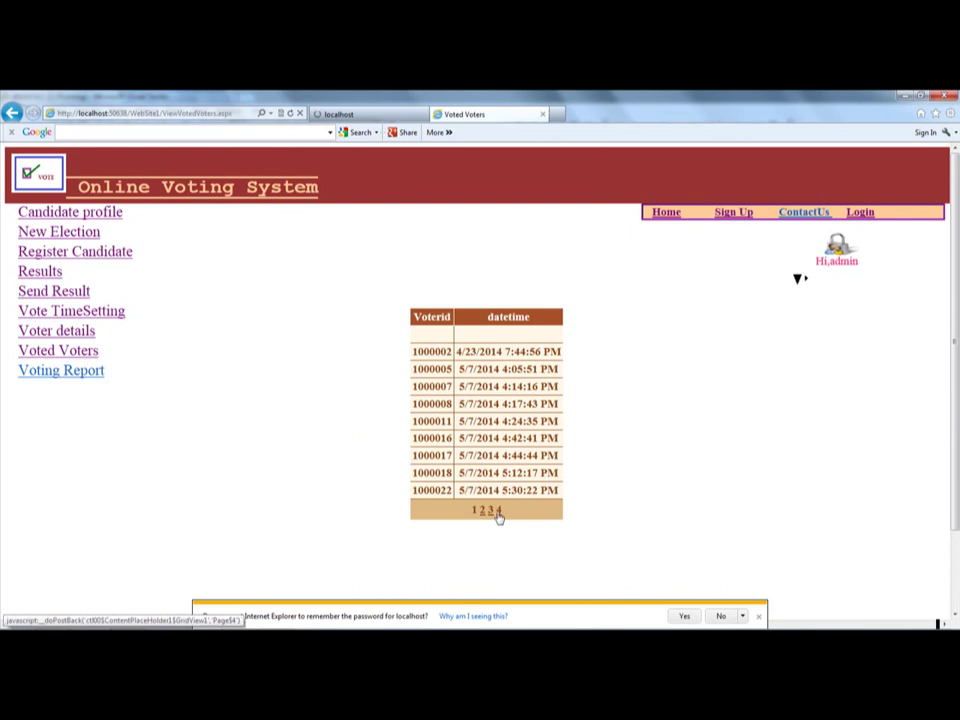
{"action": "left_click", "coordinate": [40, 376]}
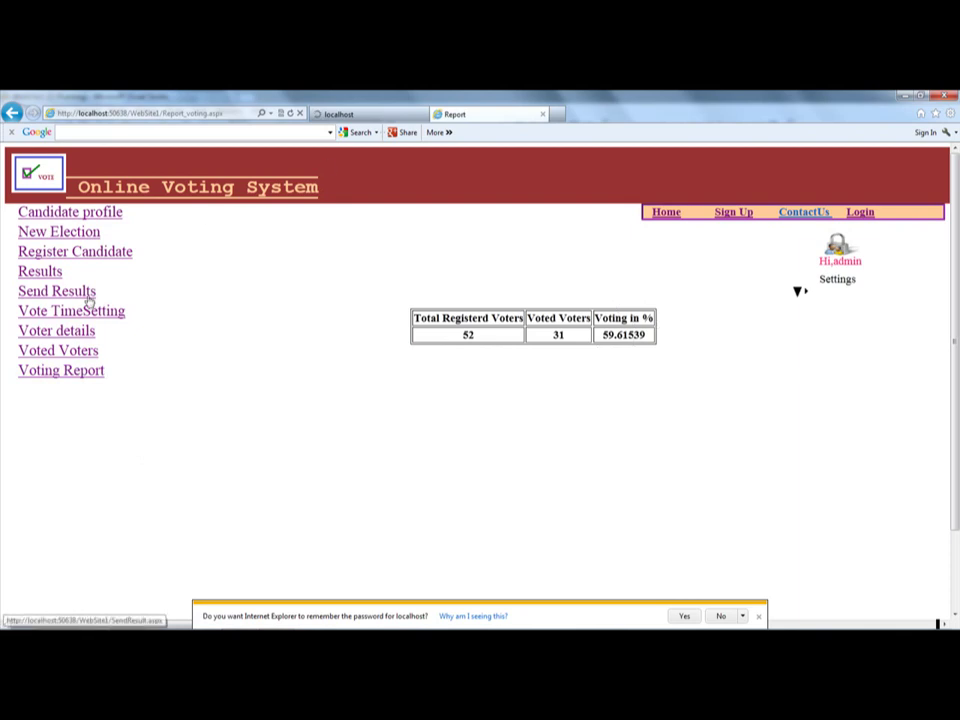
Step: Dismiss the password prompt, log out via Settings > Logout, and return to the Send Result tab
{"action": "left_click", "coordinate": [758, 617]}
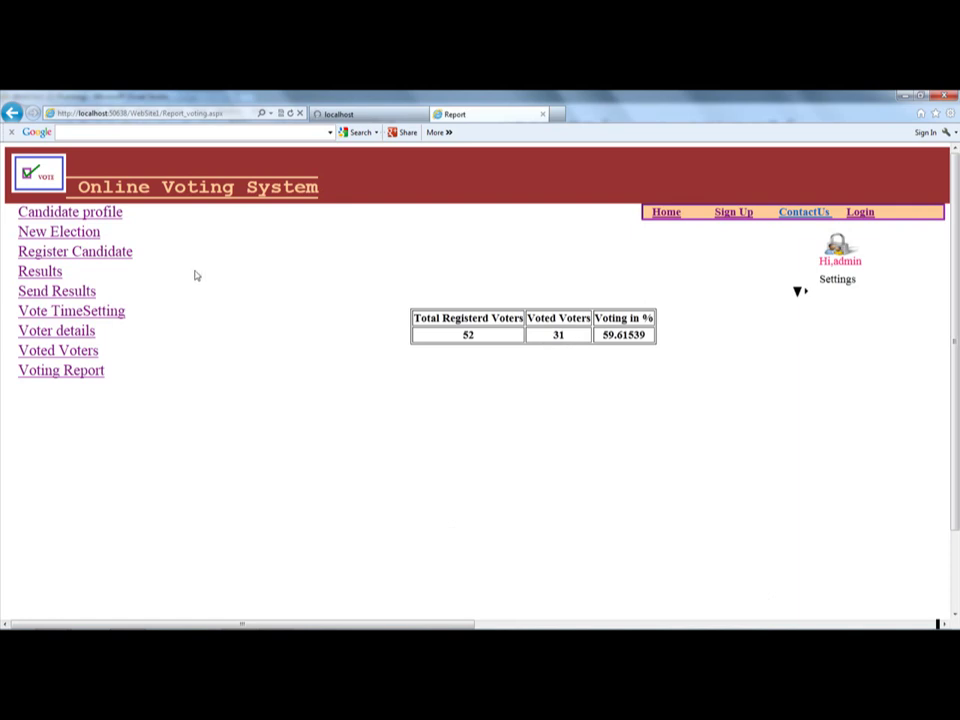
{"action": "left_click", "coordinate": [374, 119]}
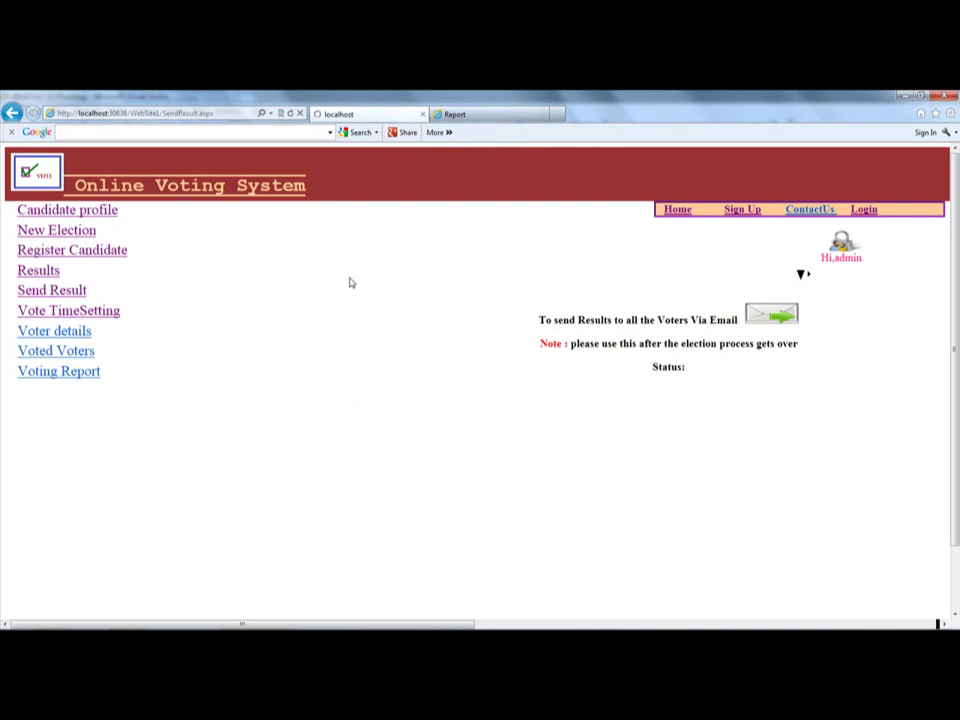
{"action": "left_click", "coordinate": [473, 115]}
{"action": "mouse_move", "coordinate": [806, 293]}
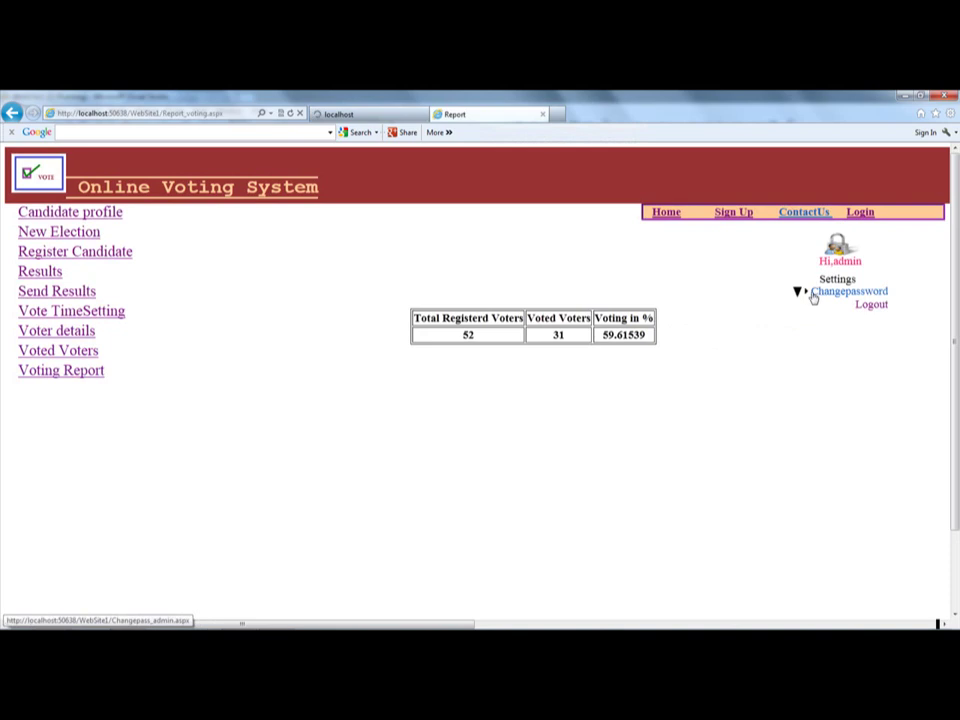
{"action": "left_click", "coordinate": [870, 305]}
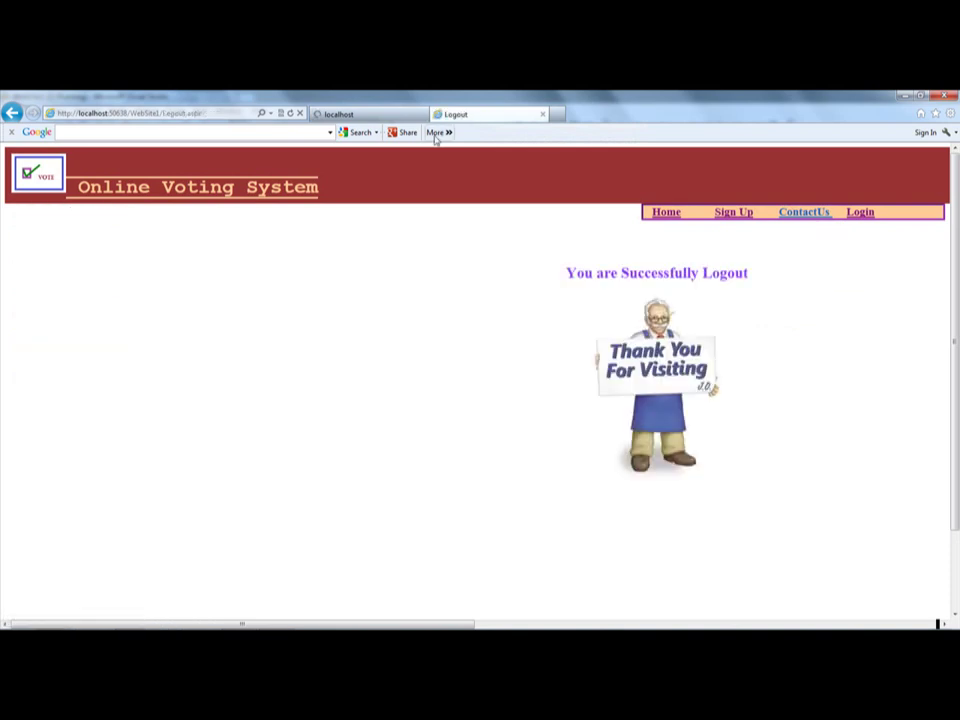
{"action": "left_click", "coordinate": [398, 118]}
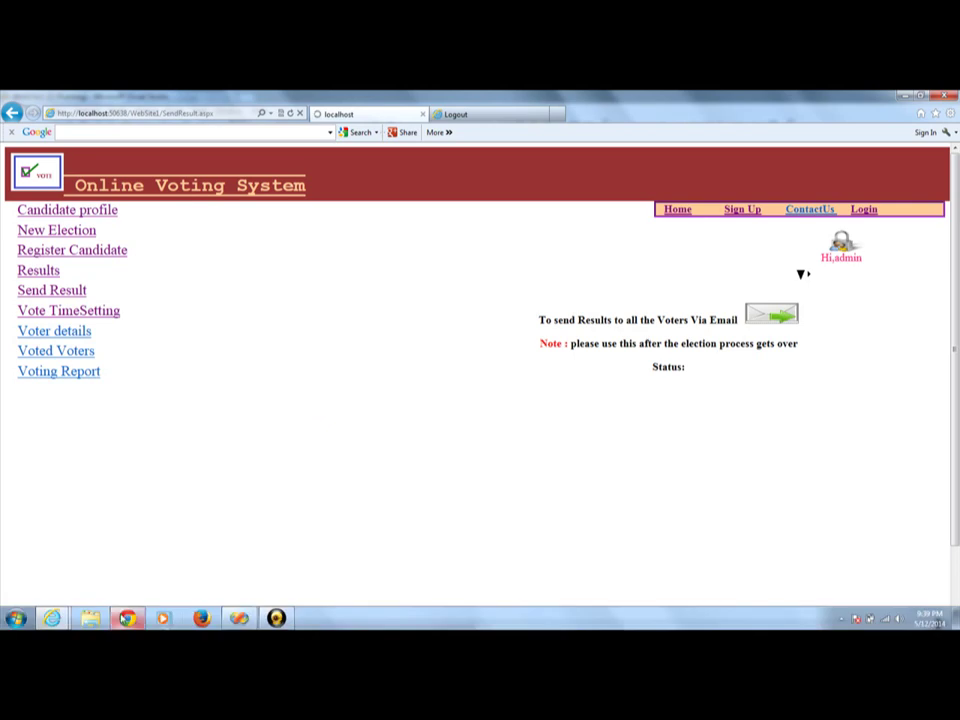
{"action": "left_click", "coordinate": [122, 619]}
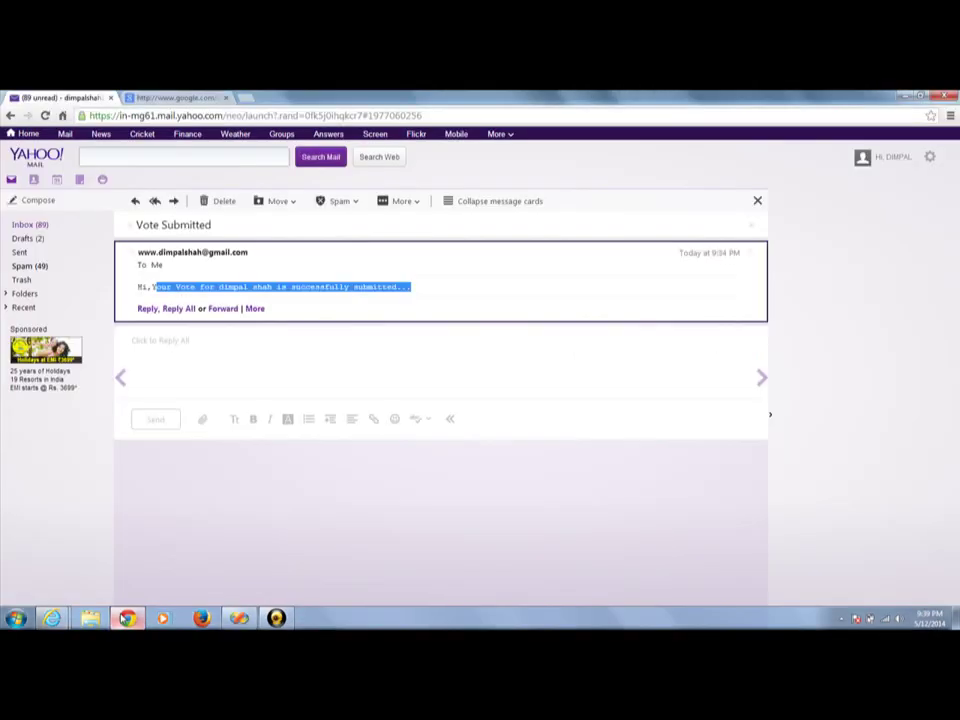
Step: Reload Yahoo Mail and open the top 'Election Resuls' email to read the winner line
{"action": "left_click", "coordinate": [45, 116]}
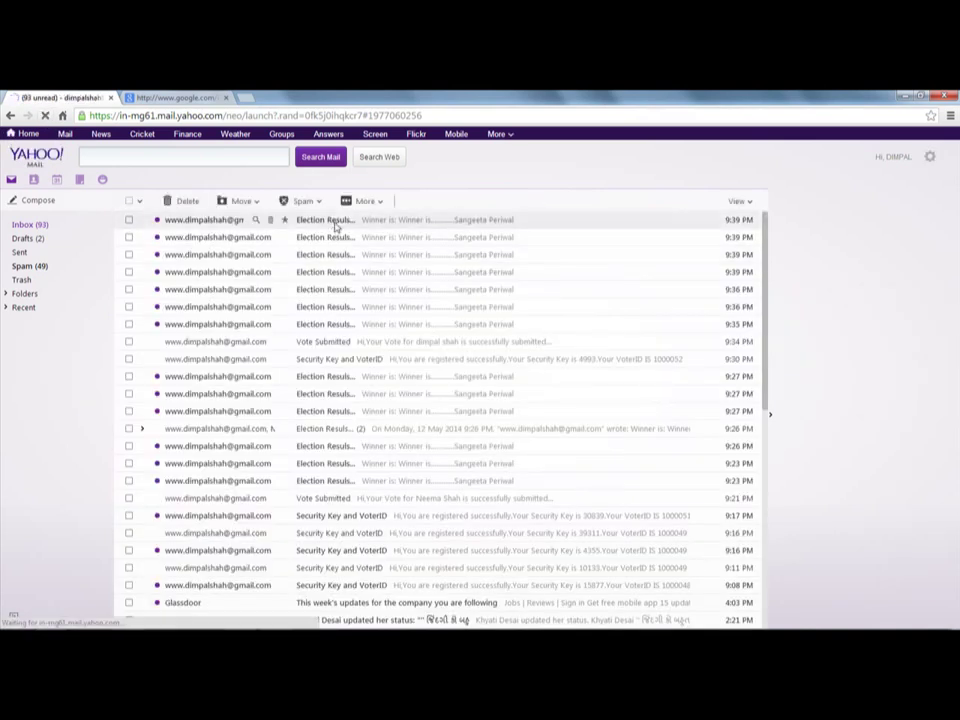
{"action": "left_click", "coordinate": [334, 224]}
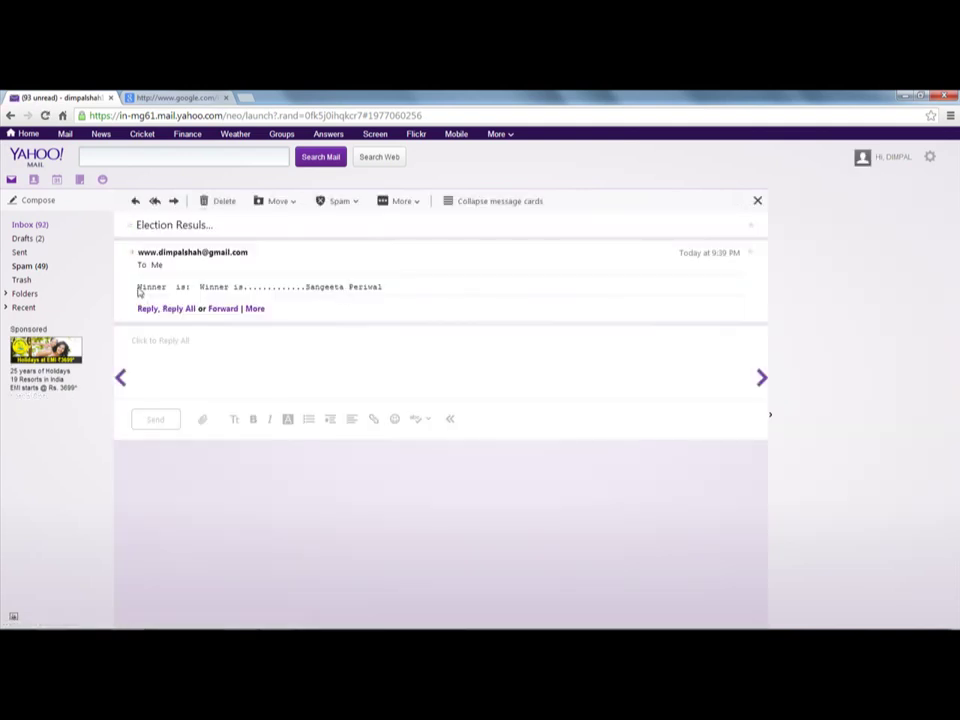
{"action": "left_click_drag", "start_coordinate": [138, 288], "coordinate": [392, 291]}
{"action": "left_click", "coordinate": [392, 291]}
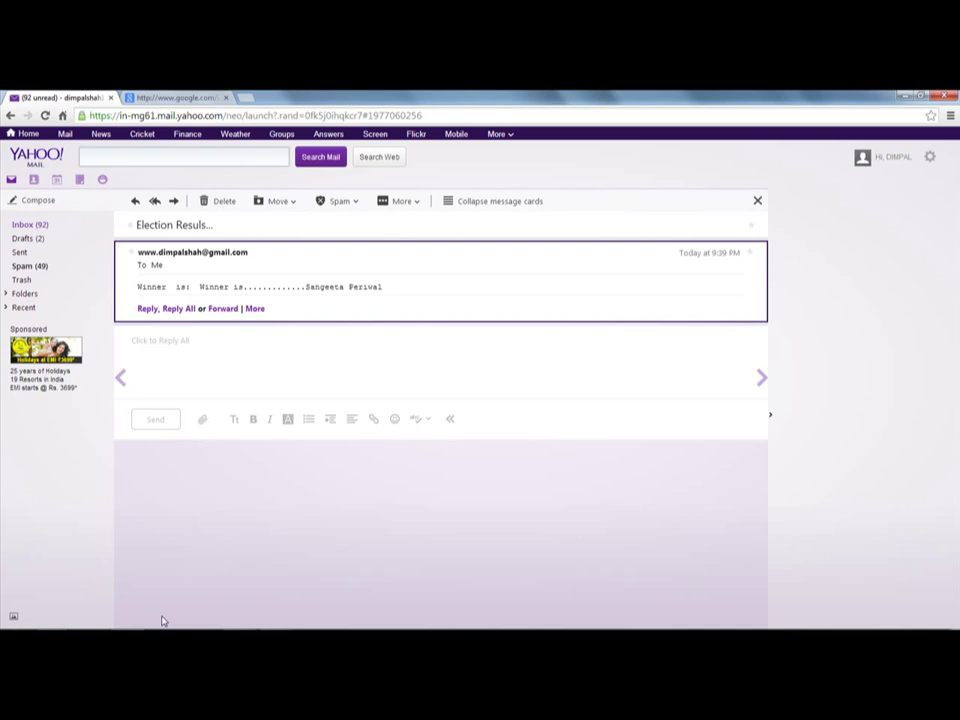
Step: Bring the Internet Explorer window with the Send Result page back to the front
{"action": "mouse_move", "coordinate": [95, 622]}
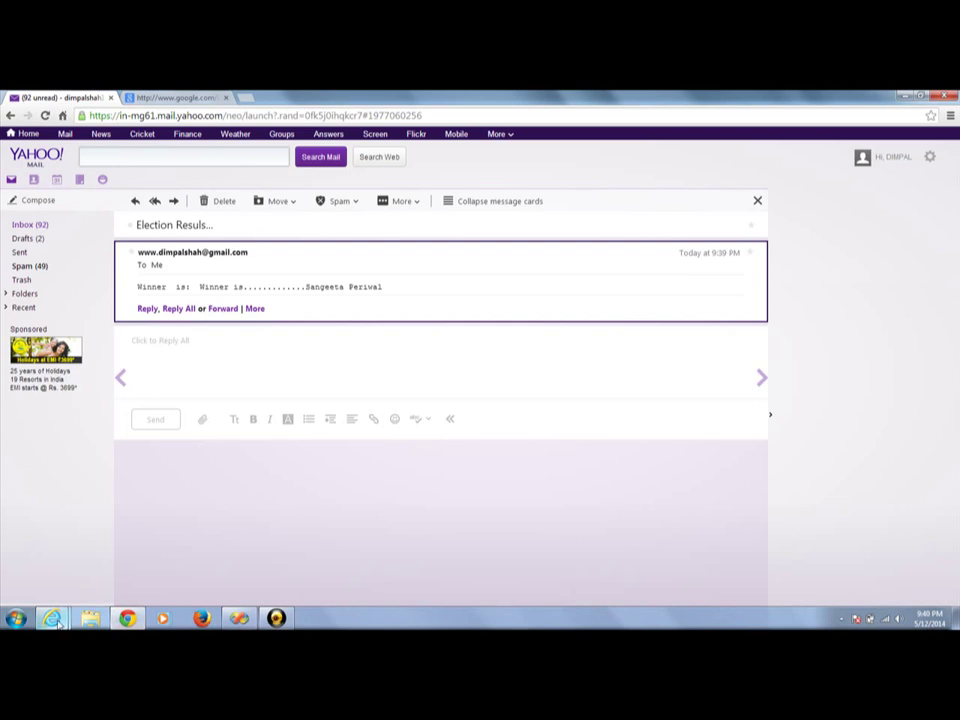
{"action": "mouse_move", "coordinate": [58, 621]}
{"action": "left_click", "coordinate": [64, 574]}
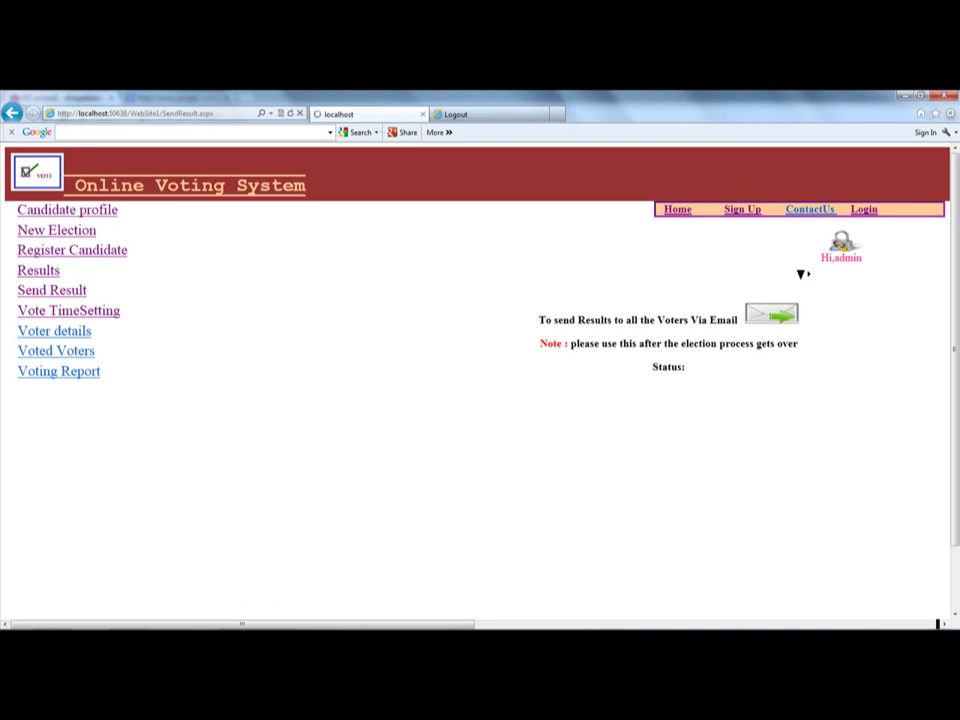
{"action": "mouse_move", "coordinate": [240, 621]}
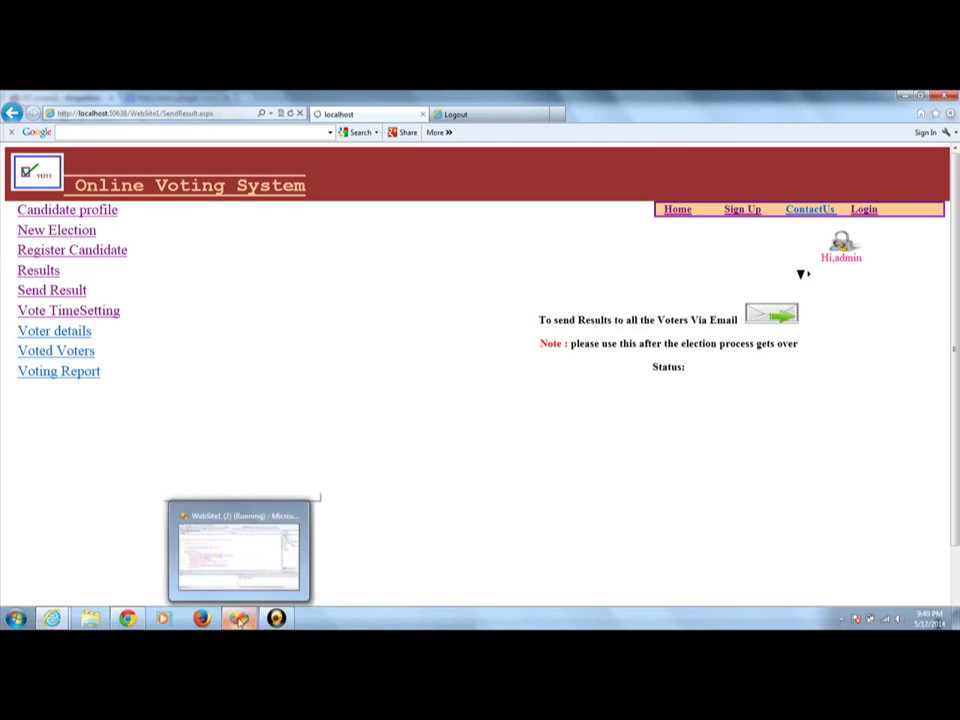
Step: Stop debugging in Visual Studio and connect to Database1.mdf under App_Data
{"action": "left_click", "coordinate": [240, 545]}
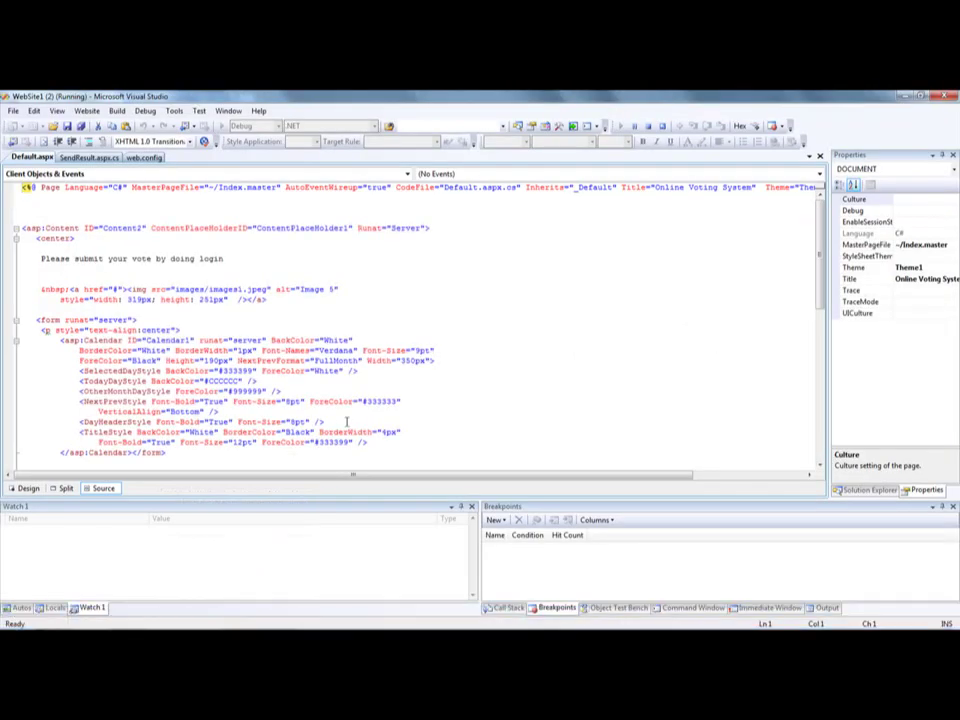
{"action": "key", "text": "shift+F5"}
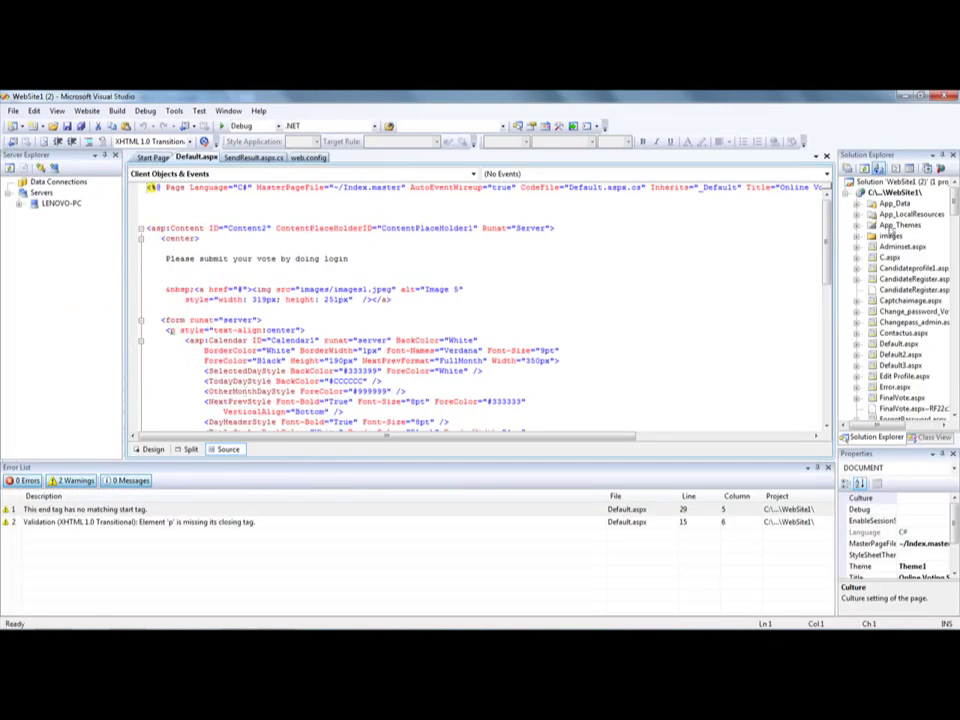
{"action": "double_click", "coordinate": [892, 204]}
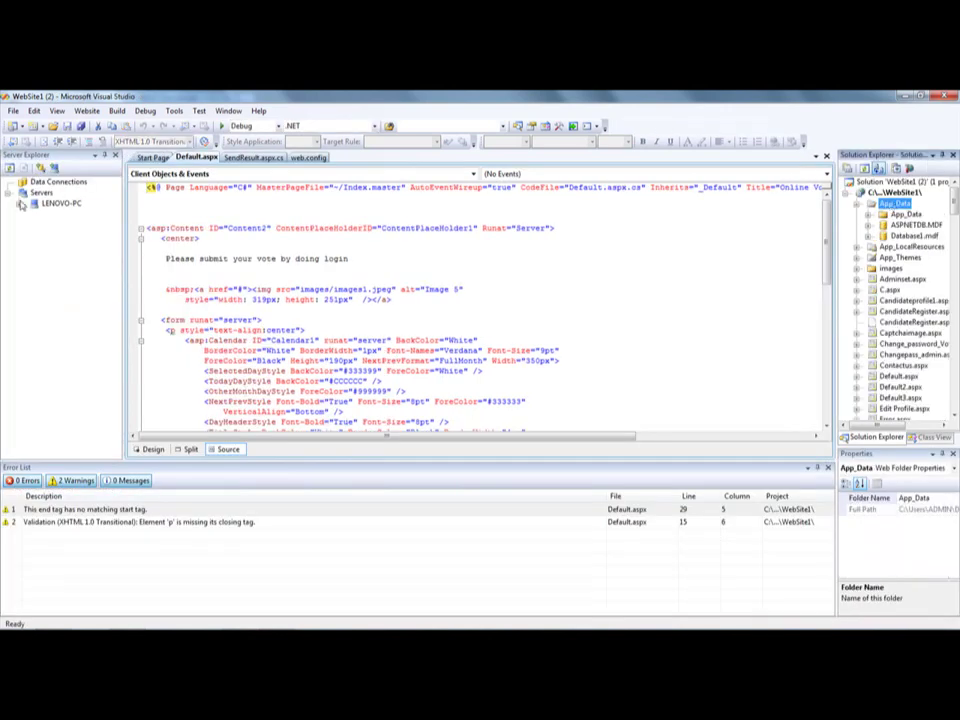
{"action": "left_click_drag", "start_coordinate": [895, 204], "coordinate": [914, 243]}
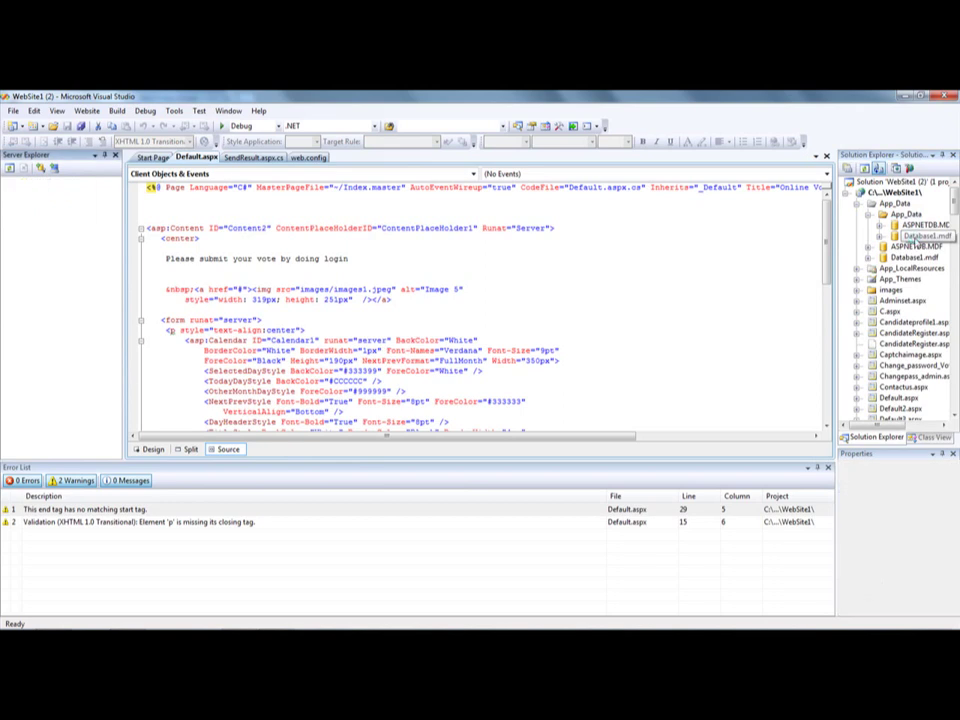
{"action": "left_click", "coordinate": [605, 286]}
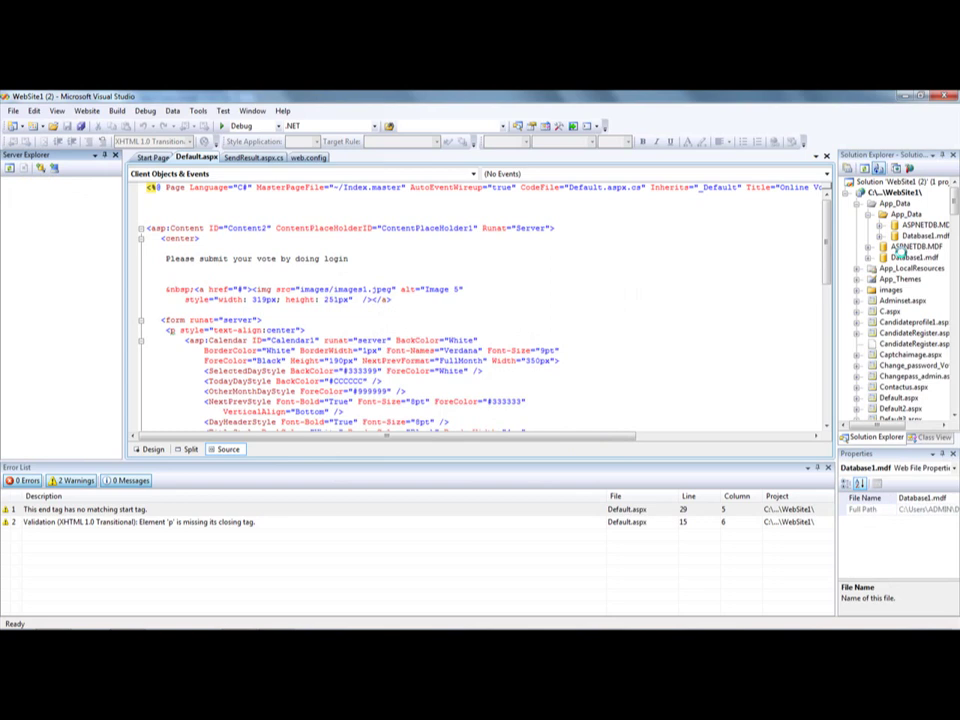
{"action": "double_click", "coordinate": [903, 255]}
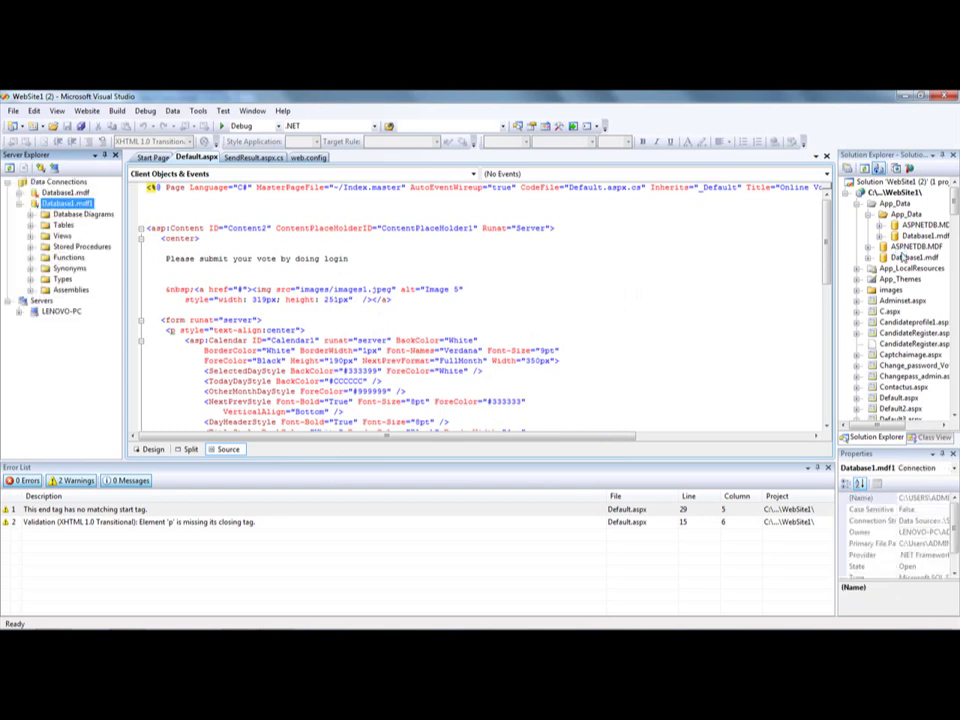
Step: Show the Vote1 table's data (31 rows of Voterid, Vote and datetime)
{"action": "left_click", "coordinate": [30, 226]}
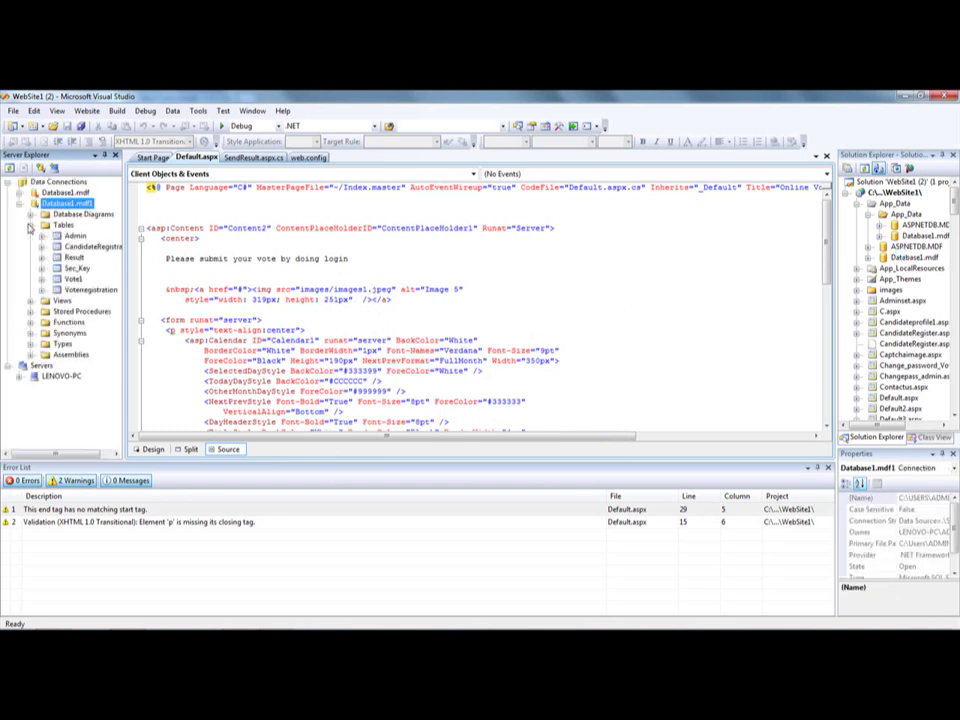
{"action": "left_click", "coordinate": [41, 278]}
{"action": "right_click", "coordinate": [74, 279]}
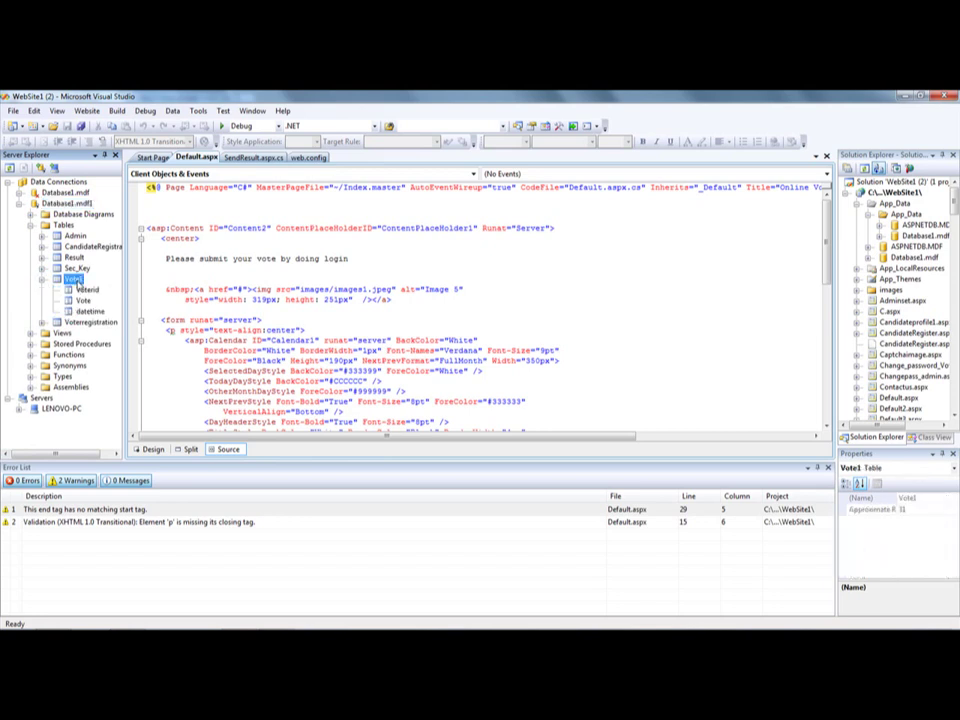
{"action": "left_click", "coordinate": [103, 345]}
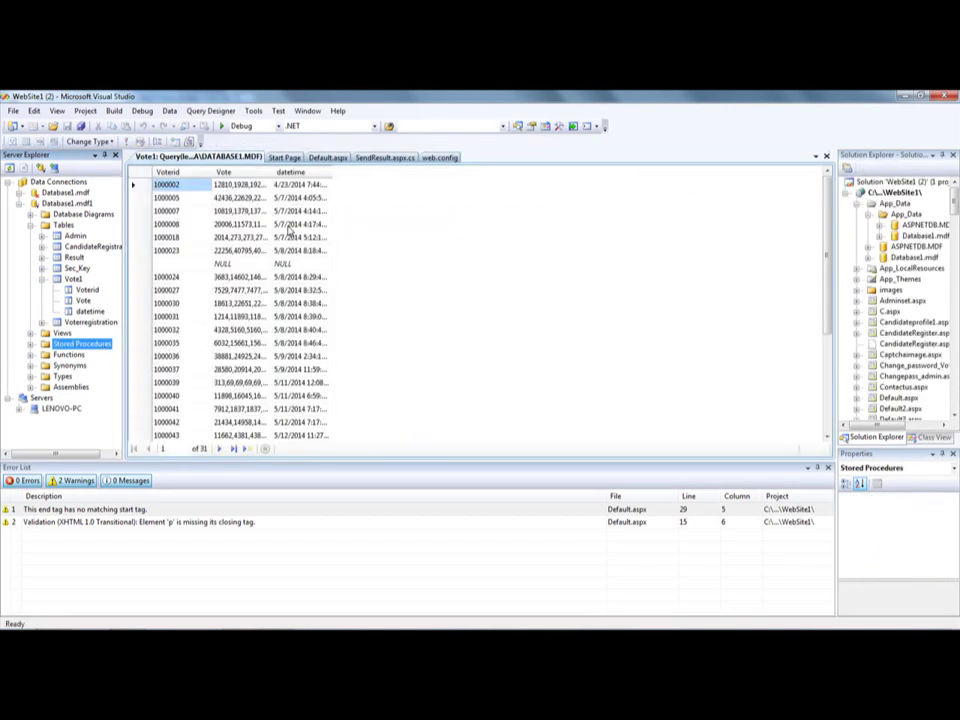
Step: Select the first row's Vote value in Vote1, then expand Result to show its Name and count columns
{"action": "left_click", "coordinate": [228, 186]}
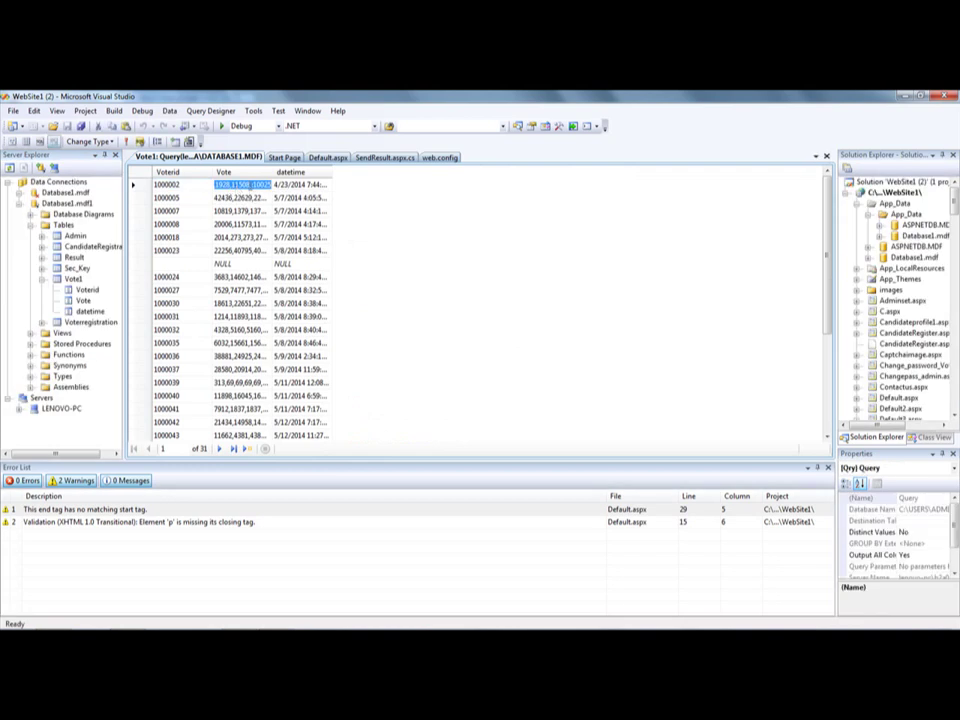
{"action": "left_click", "coordinate": [216, 185]}
{"action": "left_click_drag", "start_coordinate": [216, 185], "coordinate": [268, 186]}
{"action": "left_click_drag", "start_coordinate": [216, 185], "coordinate": [271, 185]}
{"action": "key", "text": "ctrl+v"}
{"action": "left_click_drag", "start_coordinate": [216, 185], "coordinate": [270, 185]}
{"action": "left_click", "coordinate": [43, 257]}
Step: Show the Result table's data and highlight the candidates' vote counts
{"action": "left_click", "coordinate": [76, 257]}
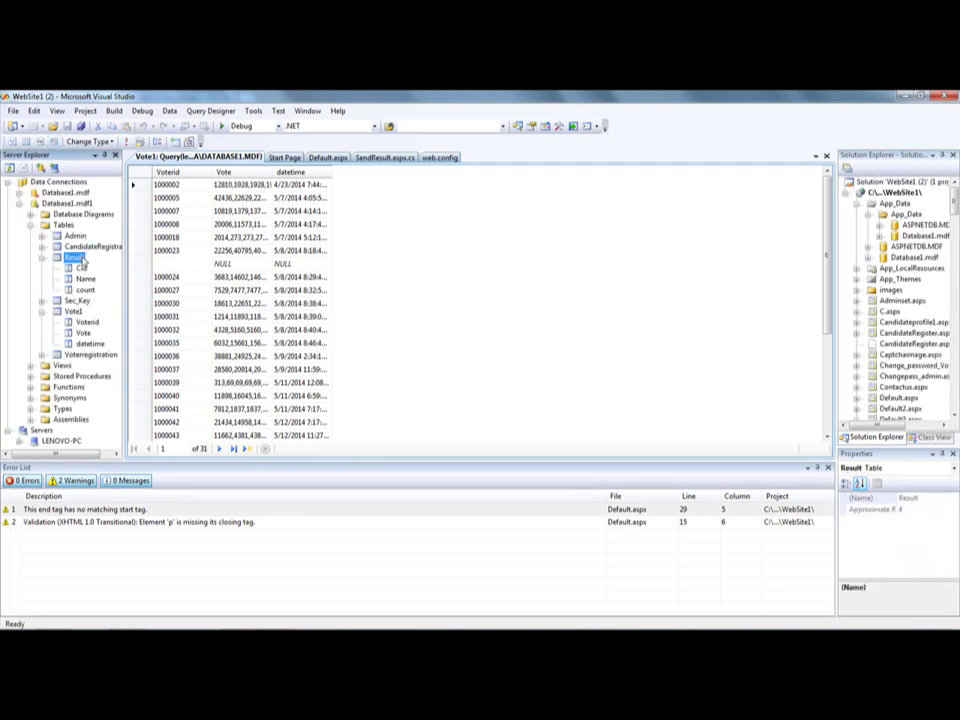
{"action": "right_click", "coordinate": [83, 259]}
{"action": "left_click", "coordinate": [137, 321]}
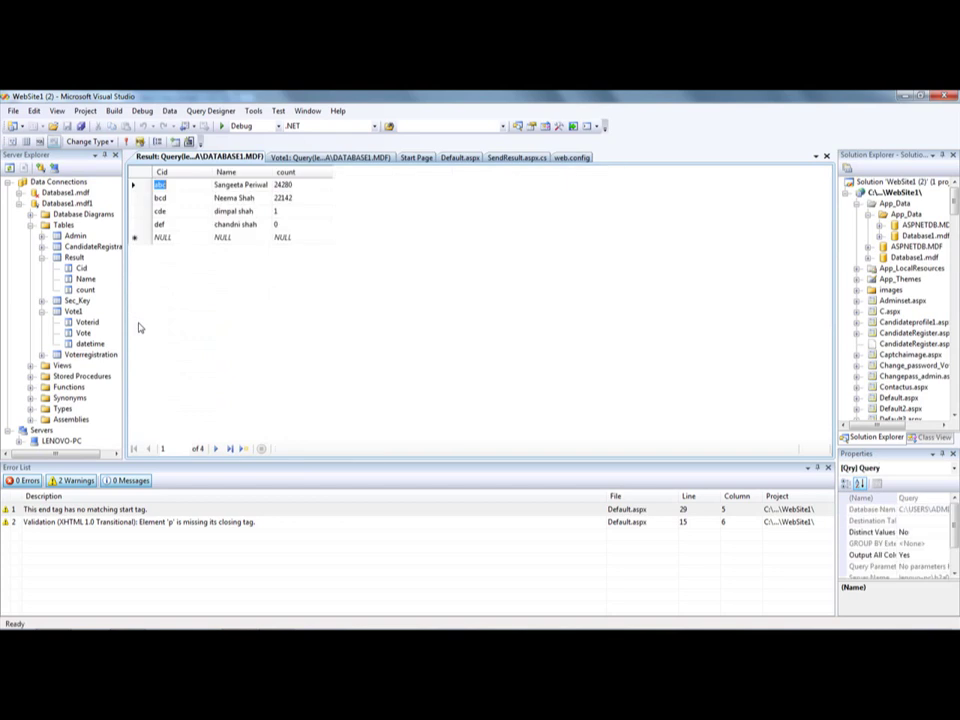
{"action": "left_click_drag", "start_coordinate": [288, 186], "coordinate": [282, 214]}
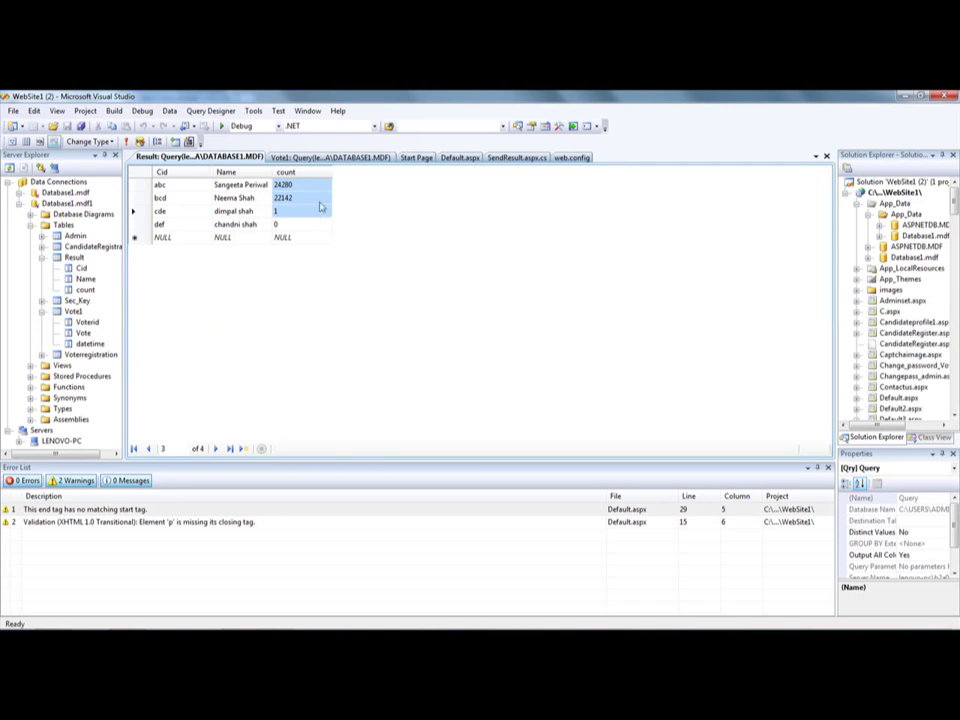
Step: Close the Result and Vote1 data tabs and the Internet Explorer window
{"action": "left_click", "coordinate": [826, 158]}
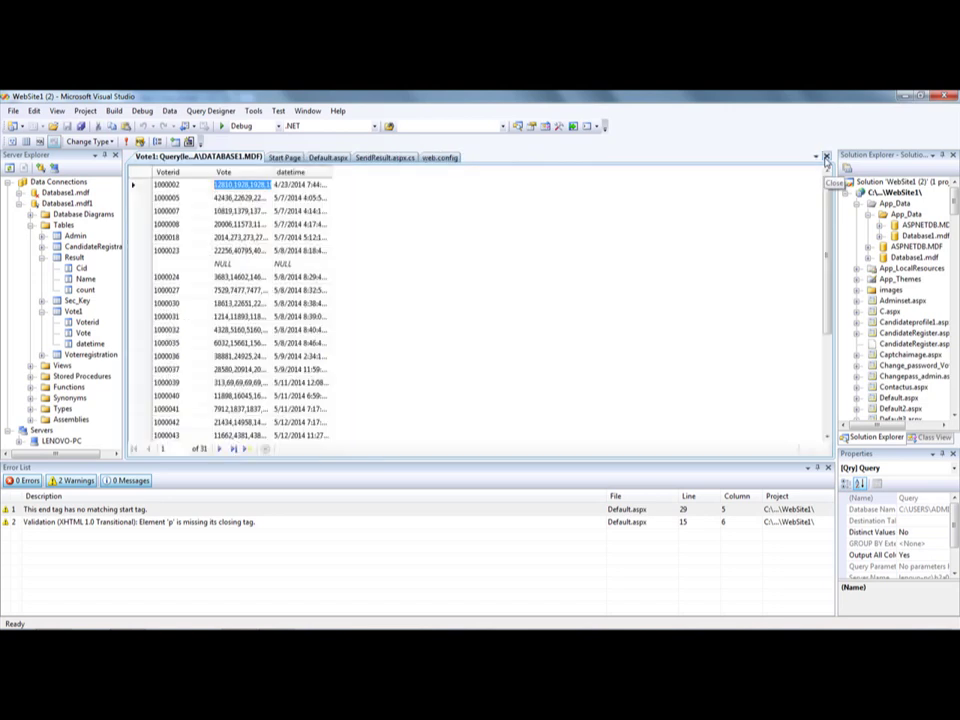
{"action": "left_click", "coordinate": [826, 158]}
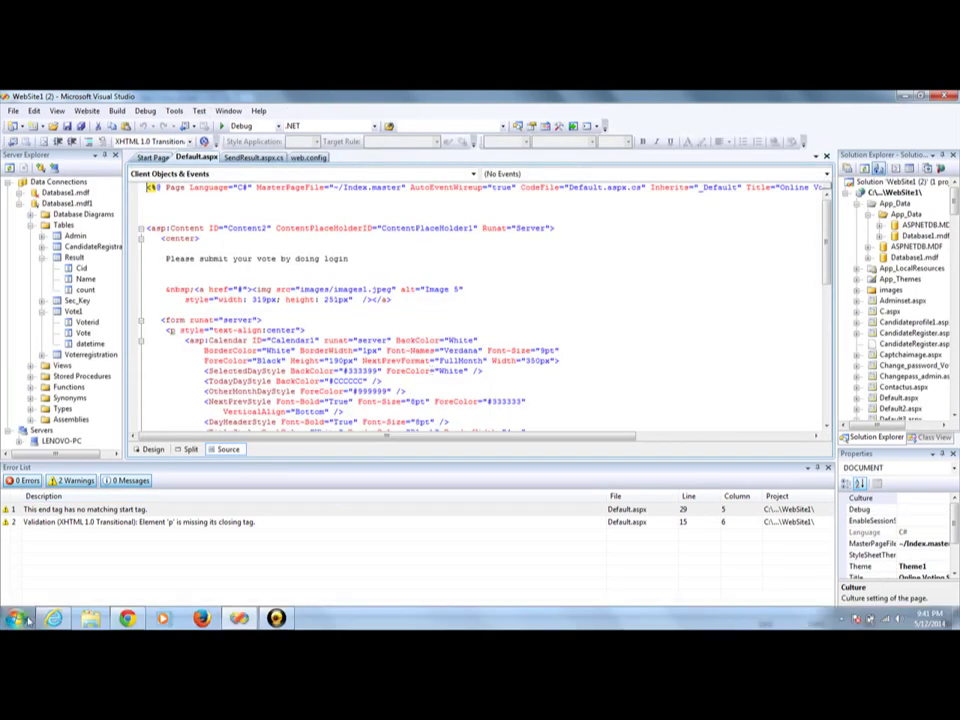
{"action": "left_click", "coordinate": [50, 619]}
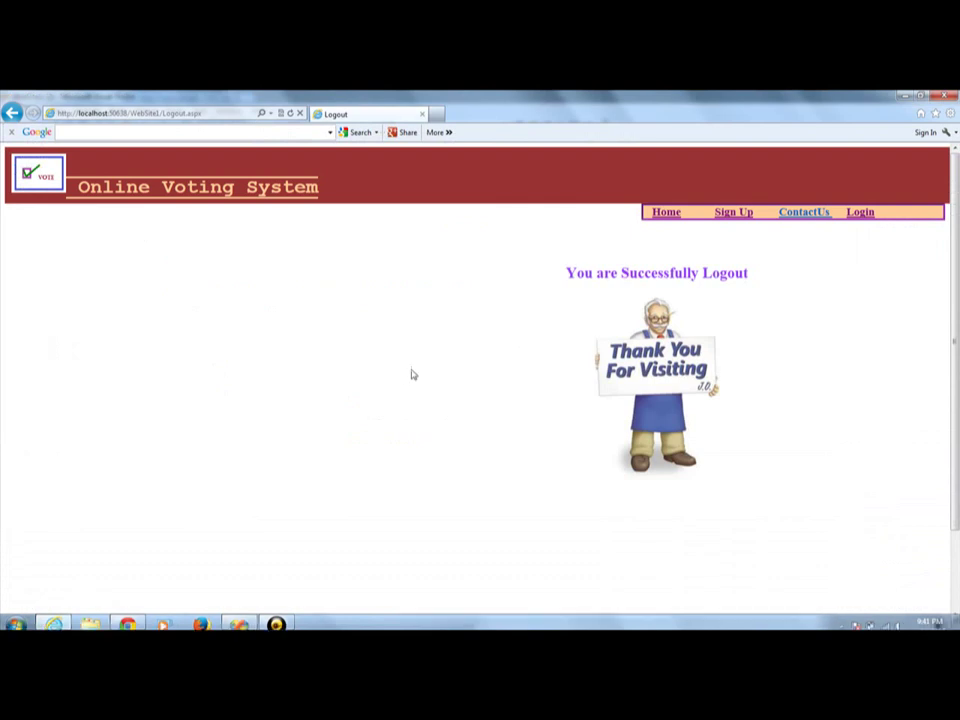
{"action": "left_click", "coordinate": [943, 97]}
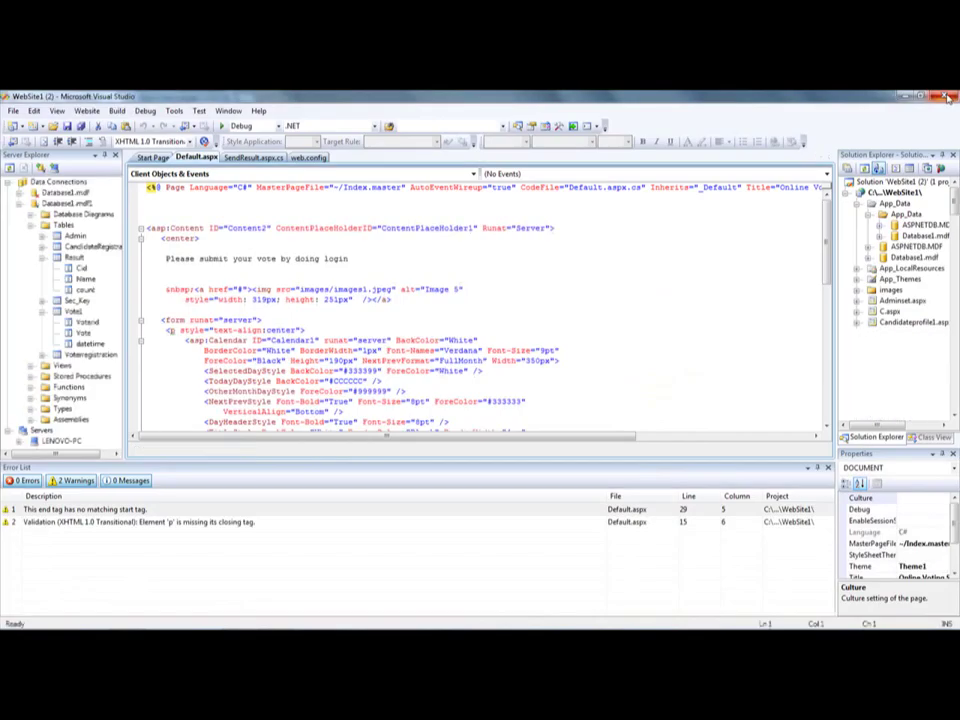